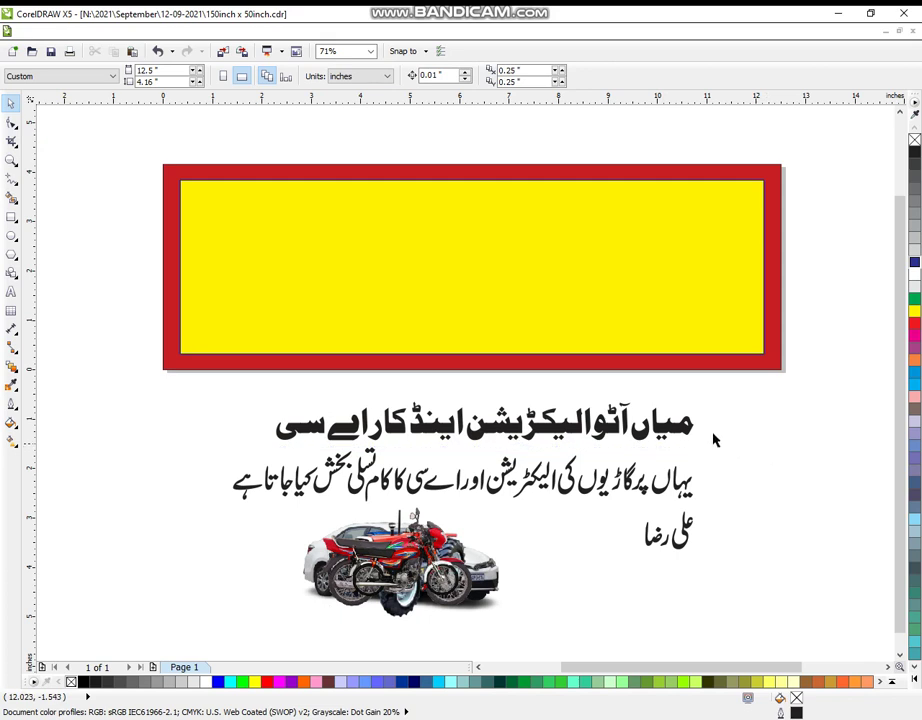
Ungroup the Urdu text, move its title line into the top of the yellow banner, and weld it.
click(685, 432)
key(ctrl+u)
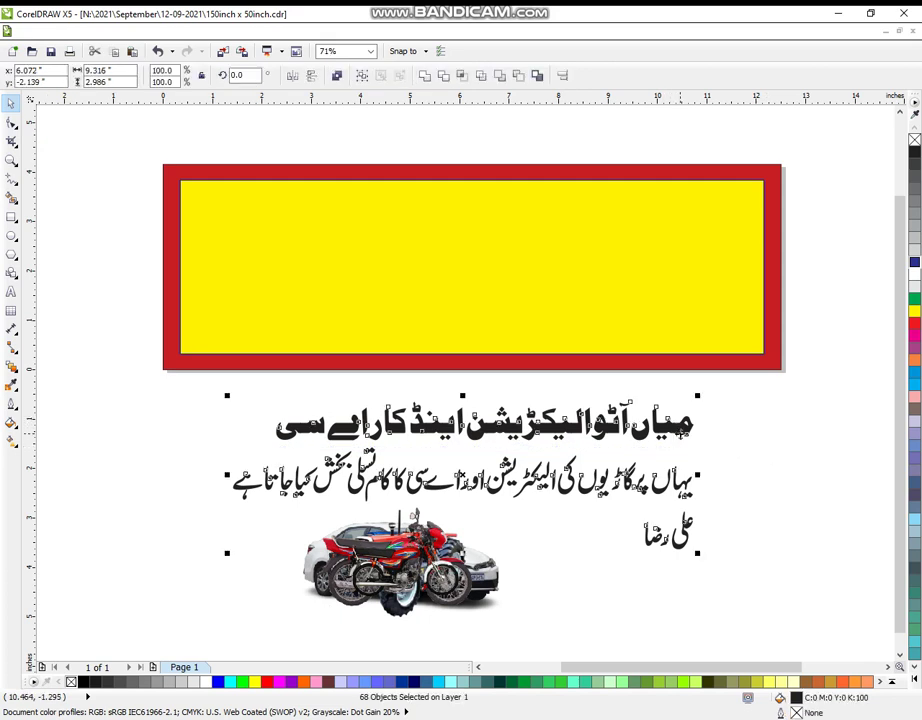
click(748, 436)
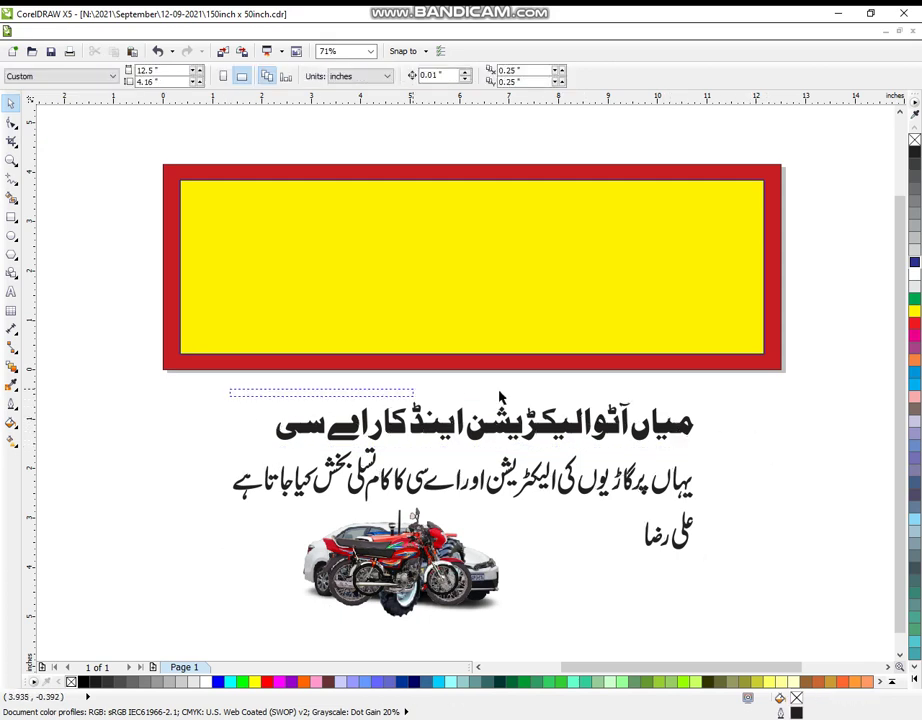
drag(743, 453, 268, 392)
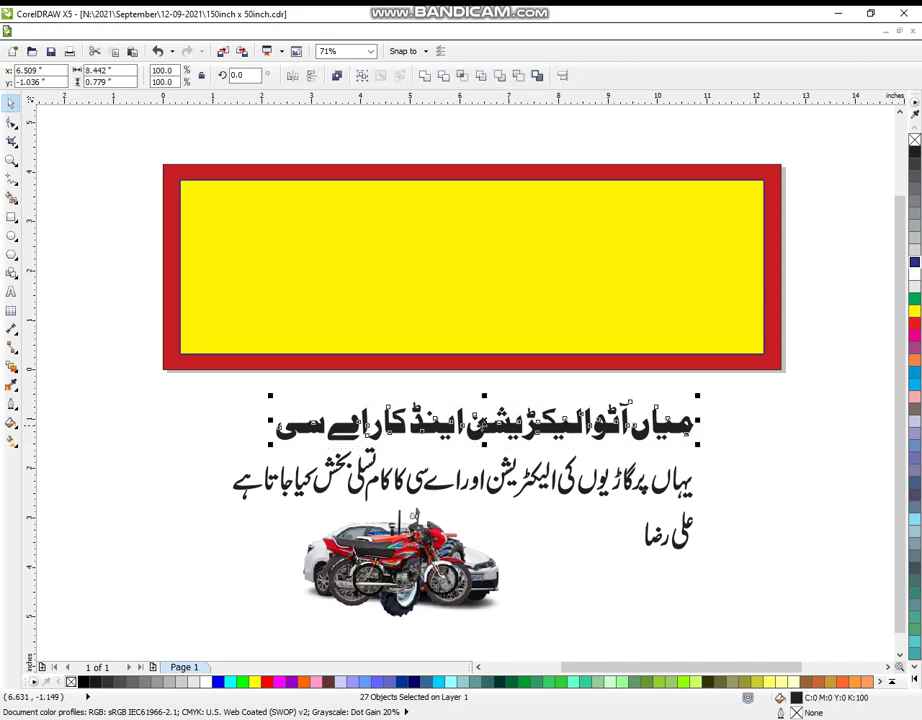
drag(735, 453, 541, 150)
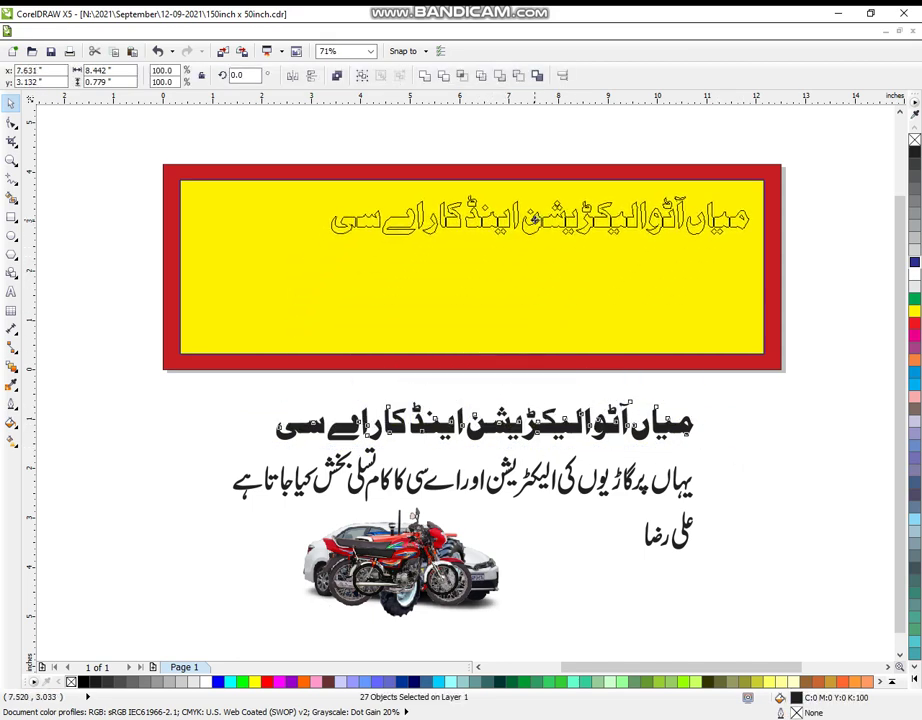
drag(535, 218, 536, 218)
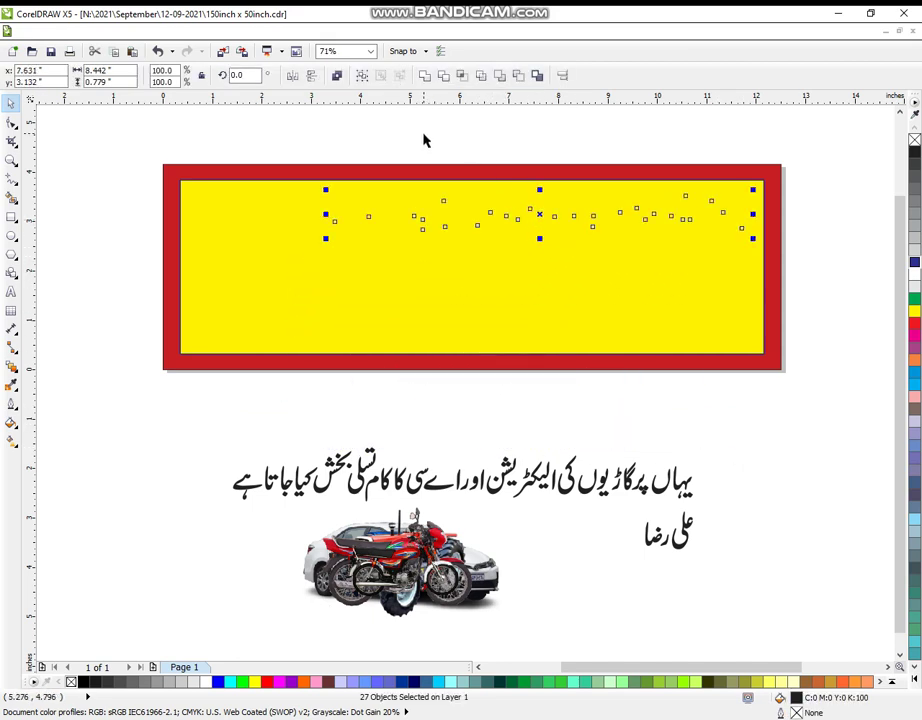
click(424, 76)
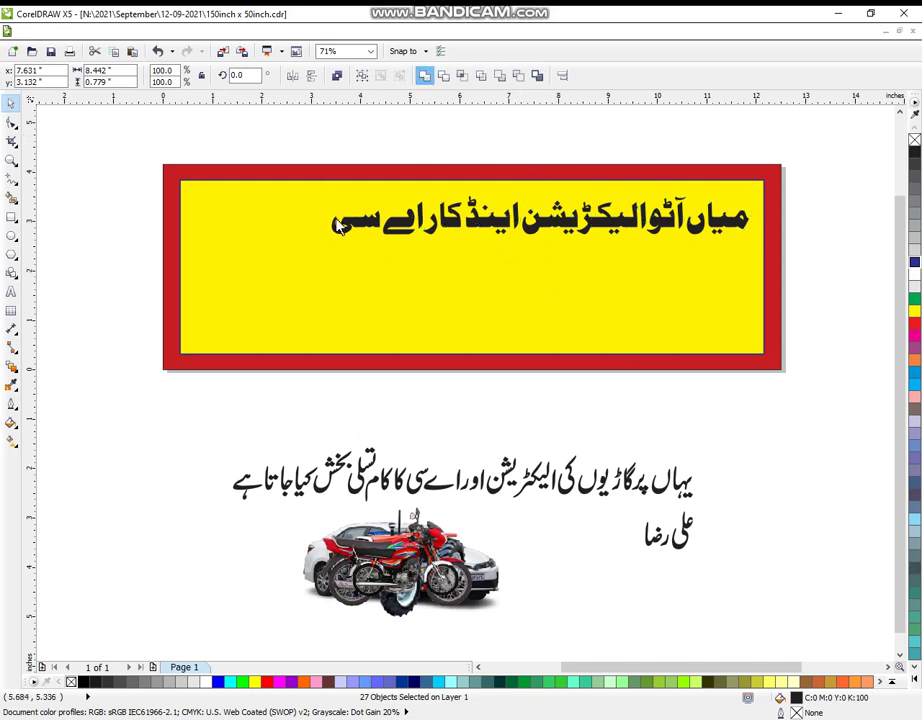
Give the banner title an 8.0 pt outline and colour the outline orange.
click(13, 405)
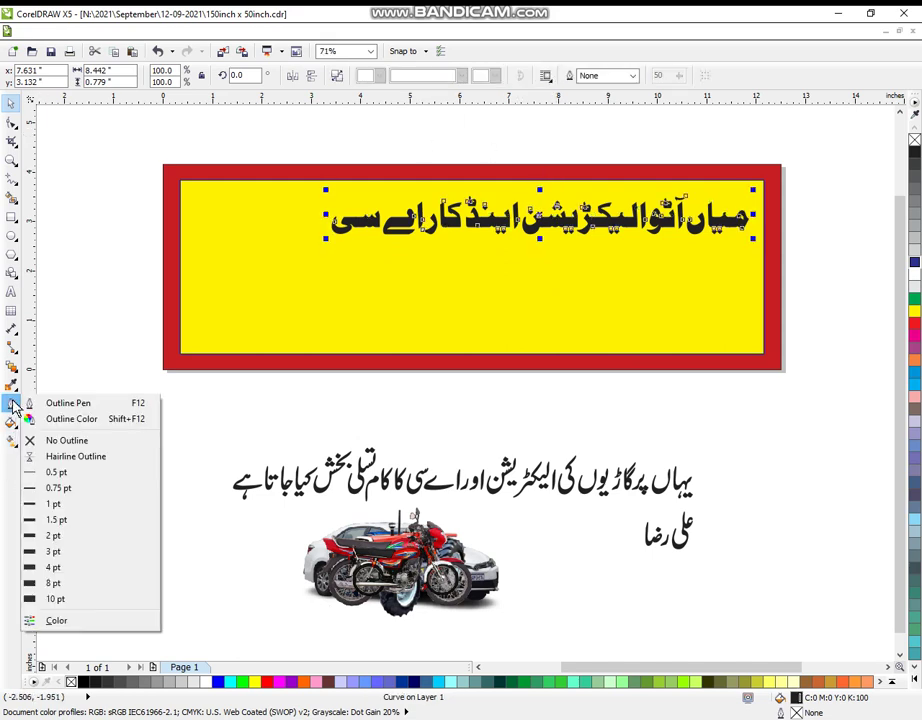
click(30, 352)
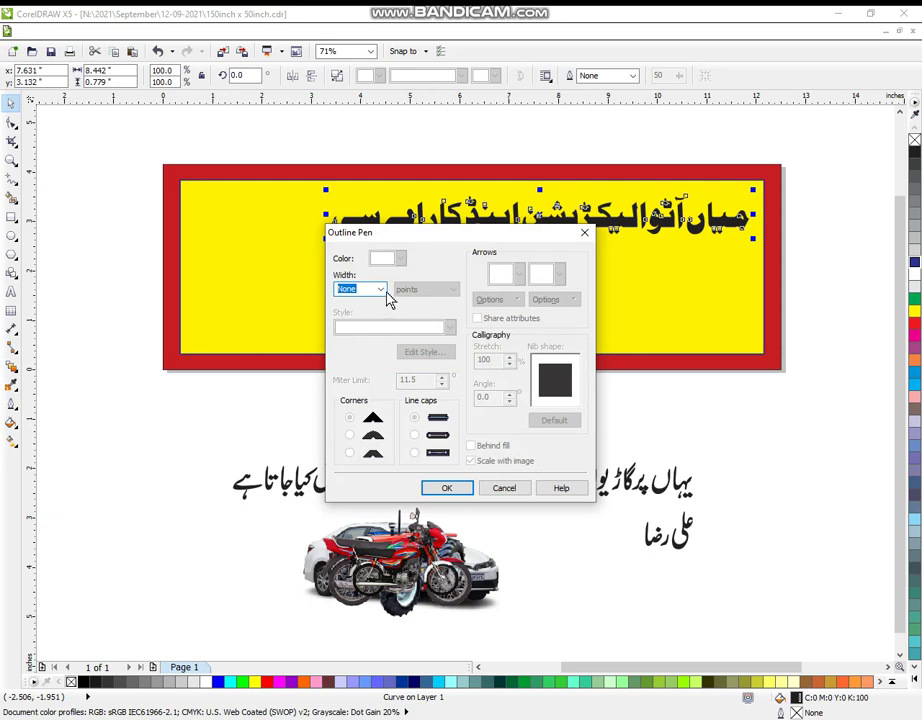
click(381, 290)
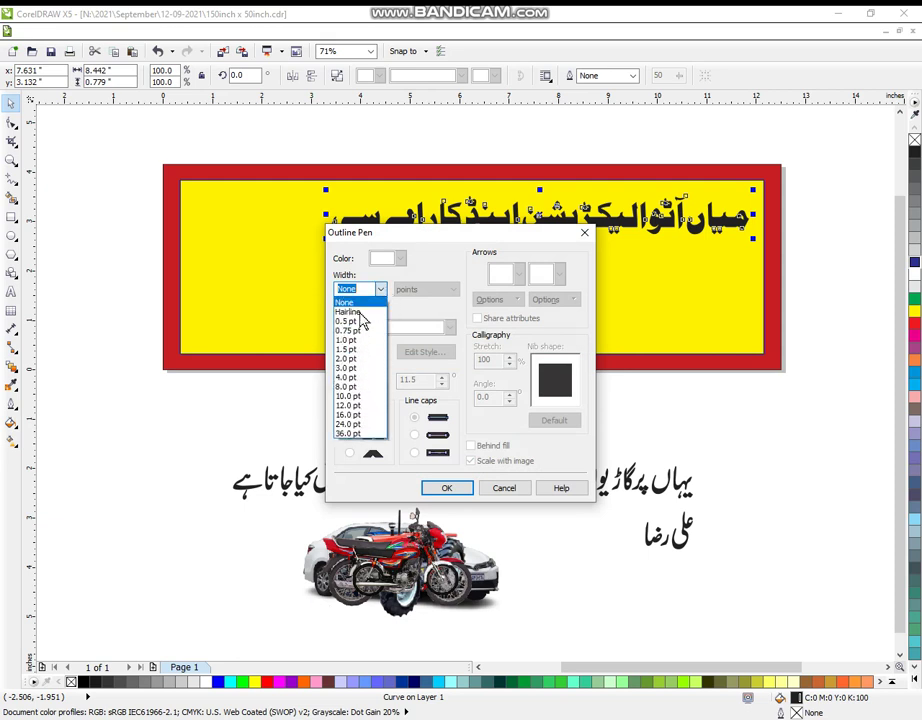
click(348, 386)
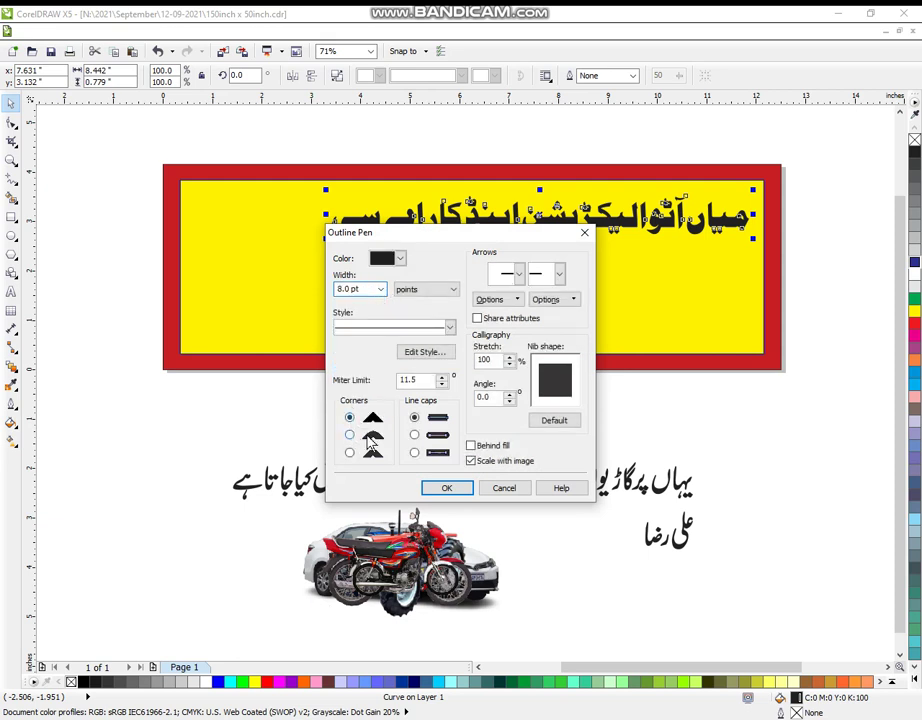
click(464, 485)
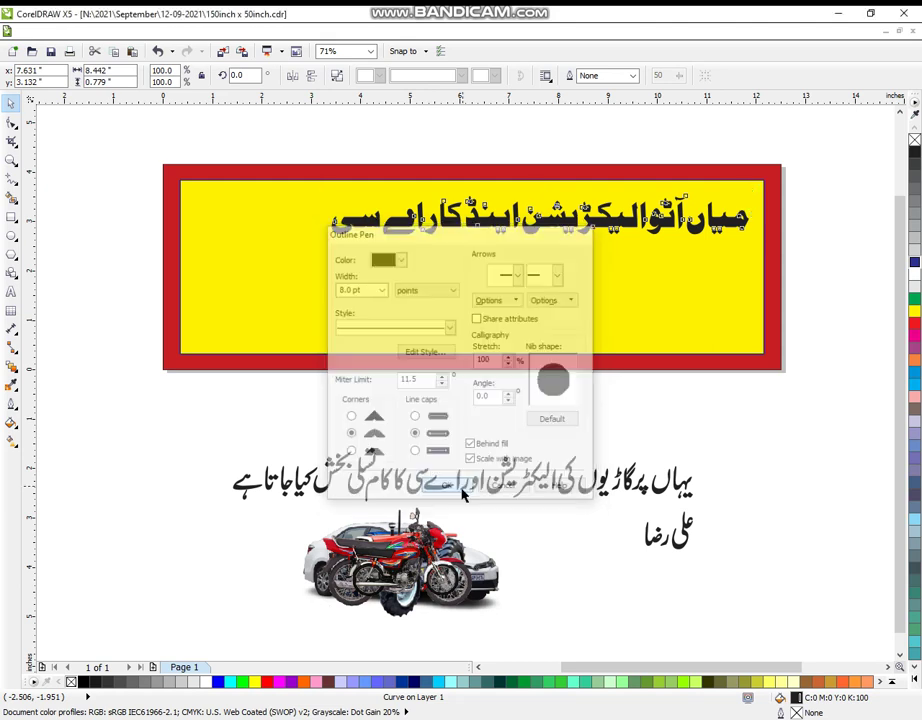
right_click(913, 366)
key(Escape)
Reduce the title's outline to 2.0 pt and fill its letters blue.
drag(318, 141, 760, 320)
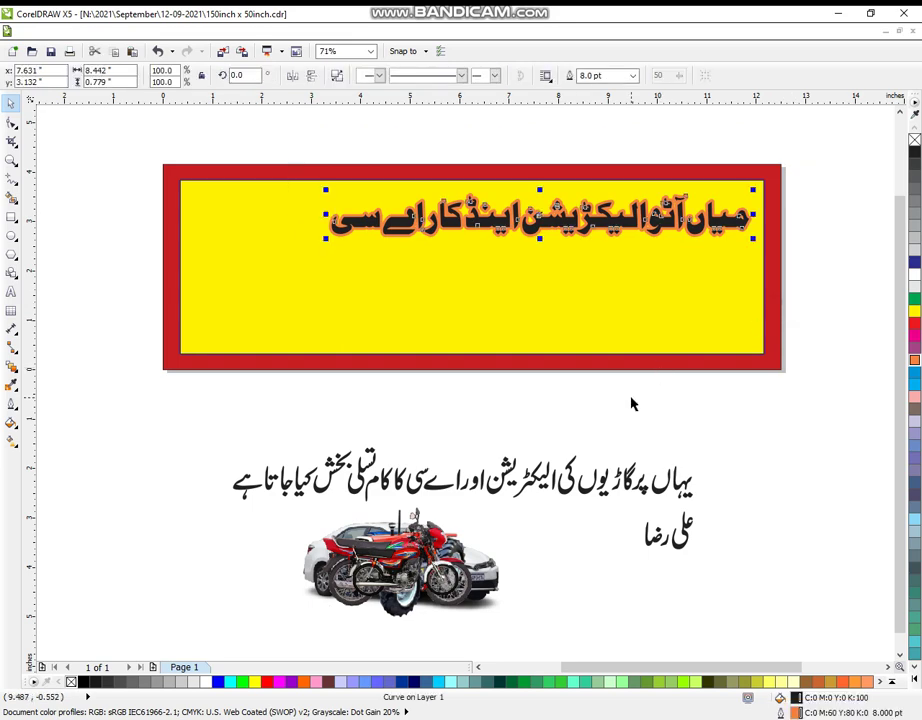
click(15, 410)
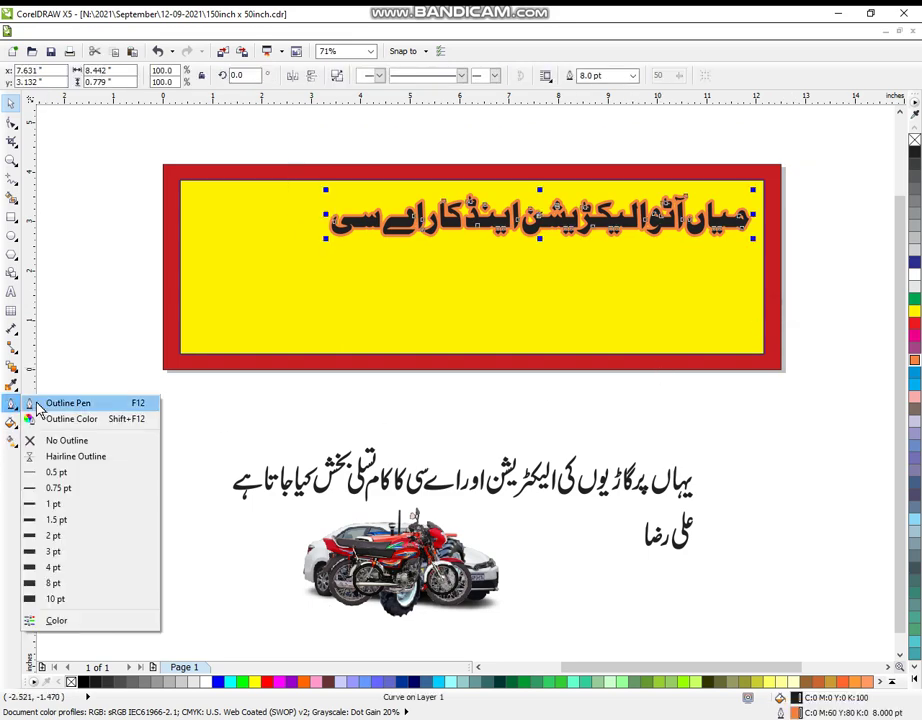
click(45, 403)
click(380, 289)
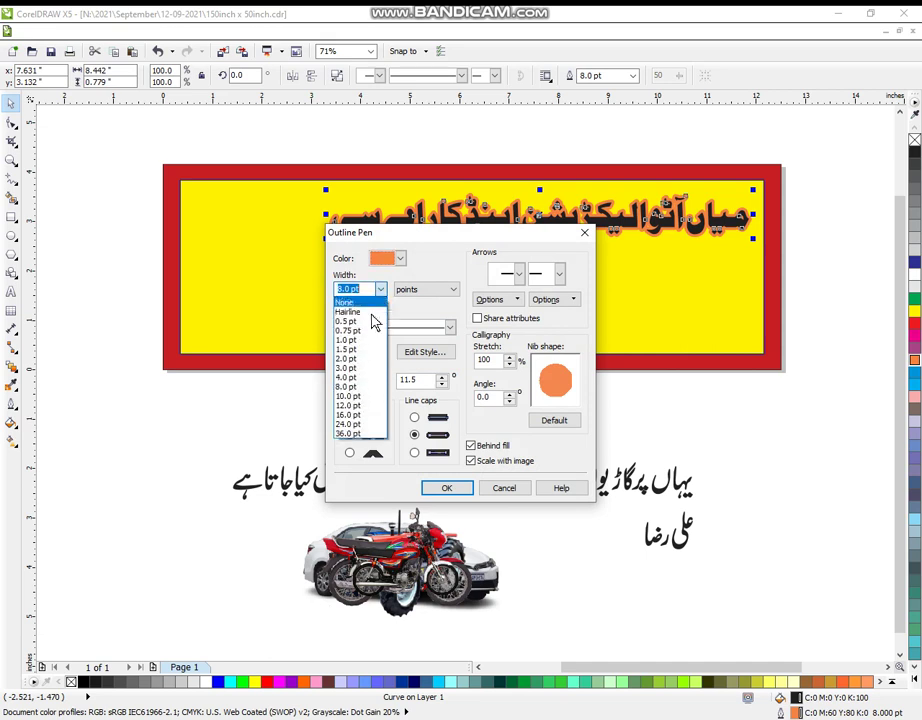
click(350, 357)
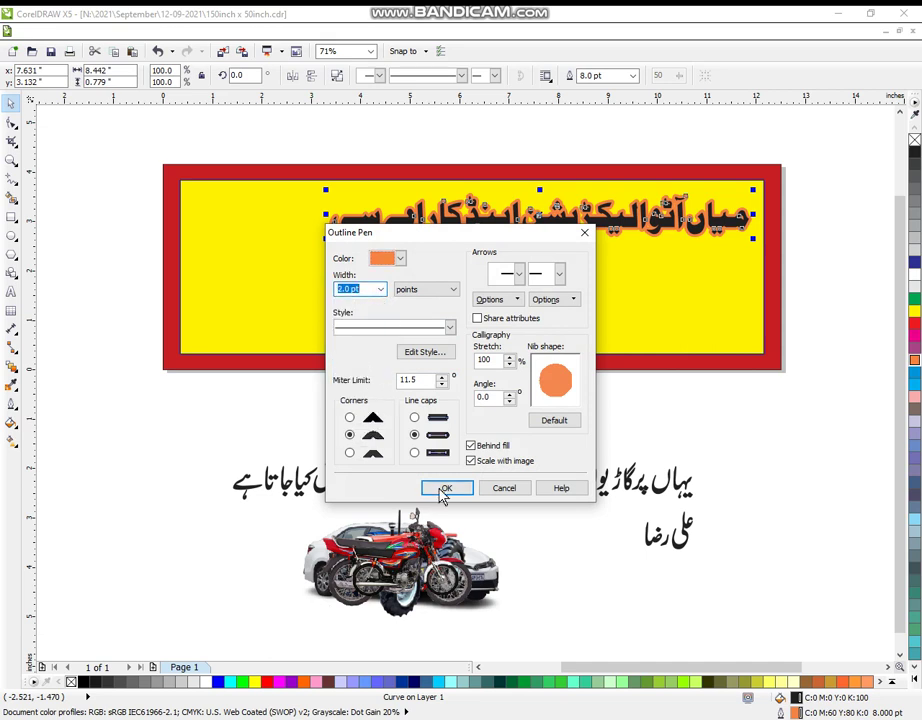
click(444, 489)
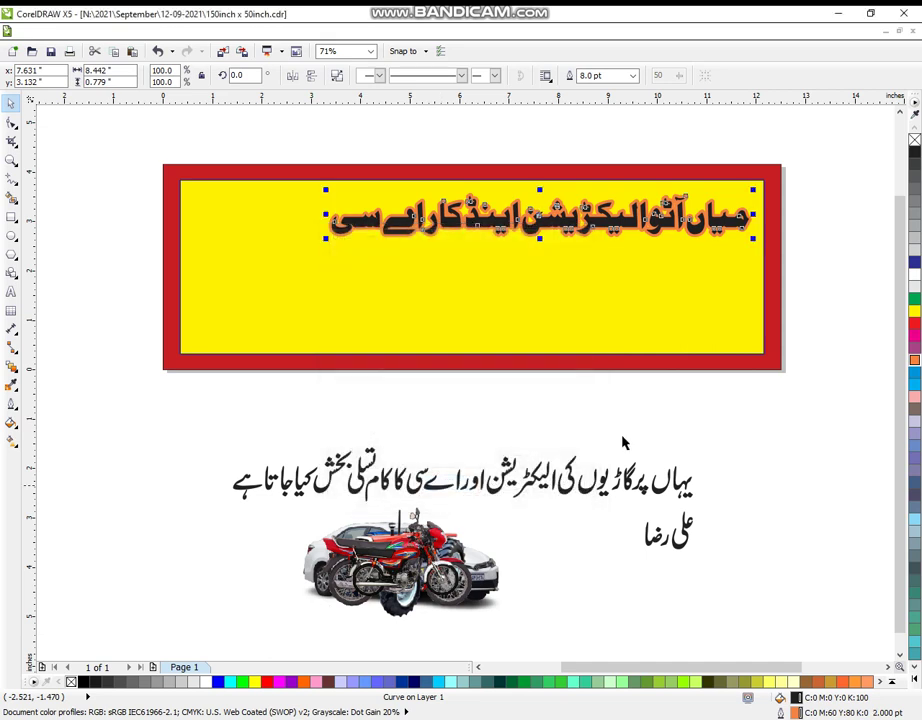
click(915, 265)
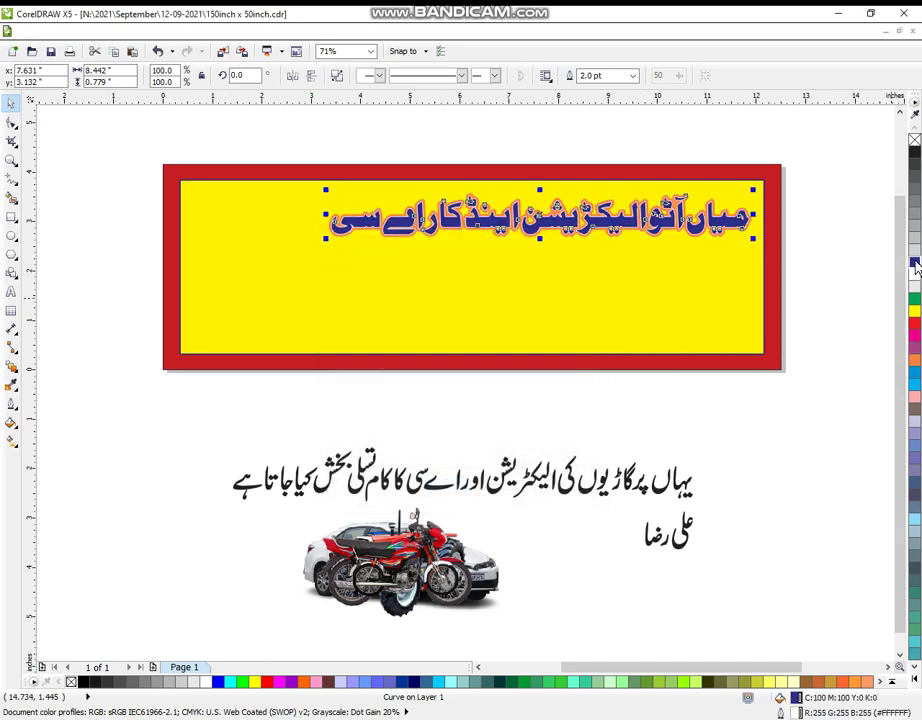
Set the title's outline width to 4.0 pt.
click(14, 413)
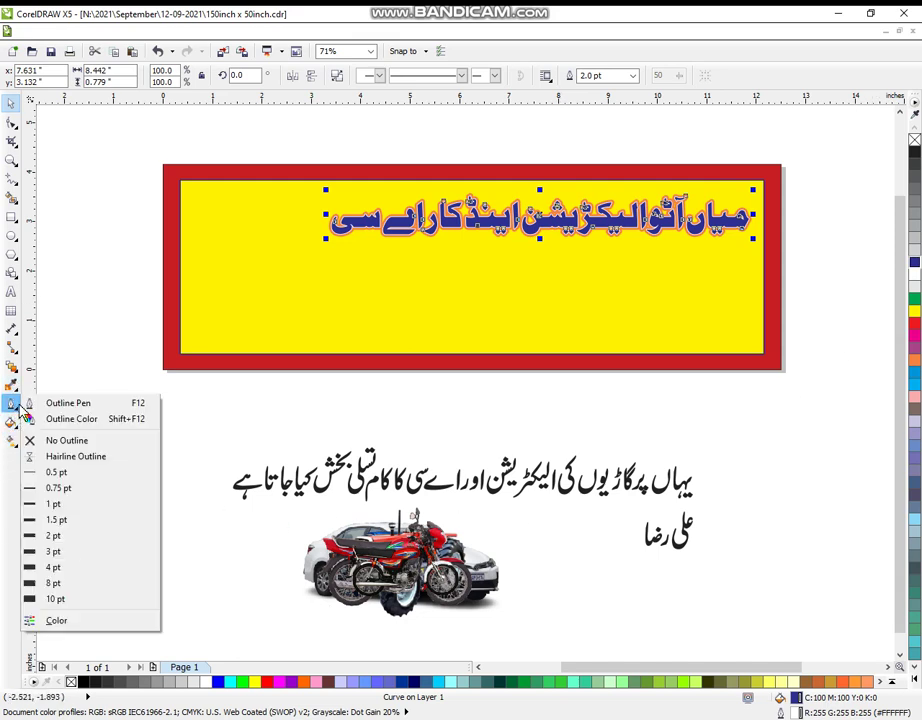
click(49, 403)
click(380, 289)
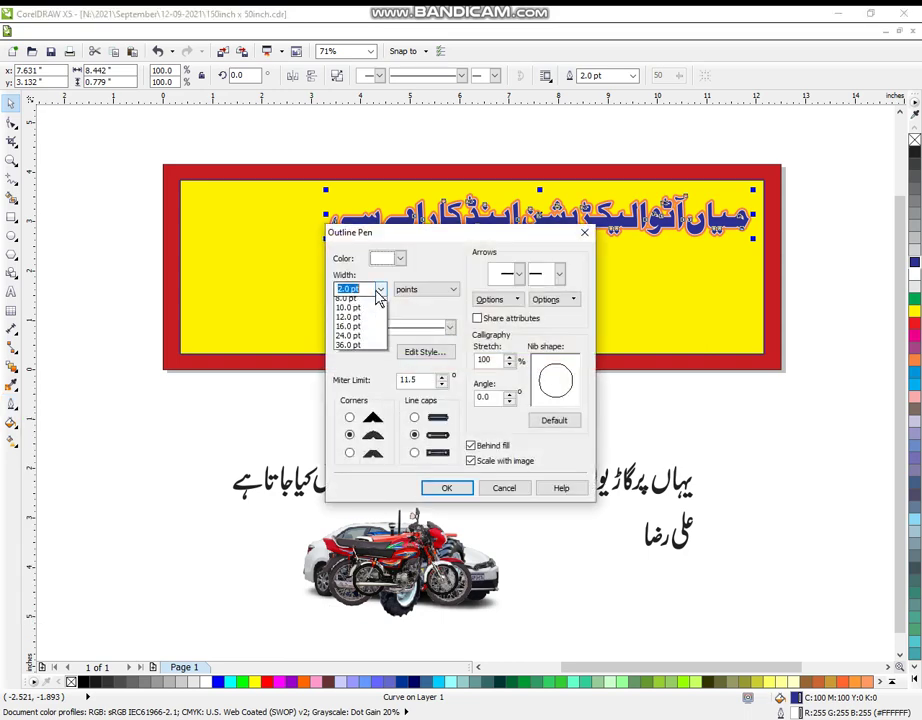
click(360, 379)
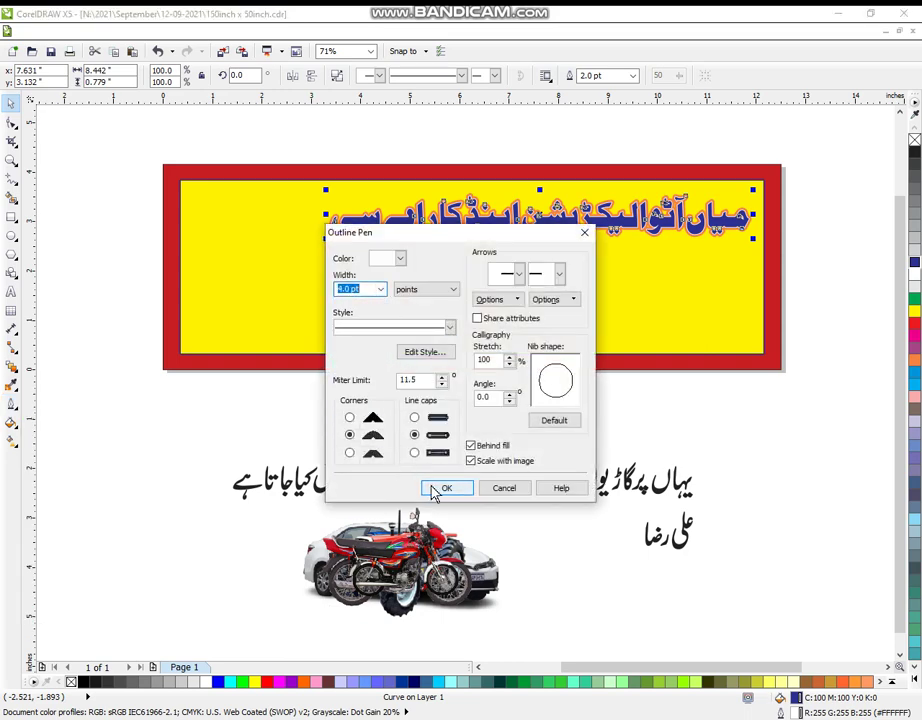
click(436, 488)
key(Escape)
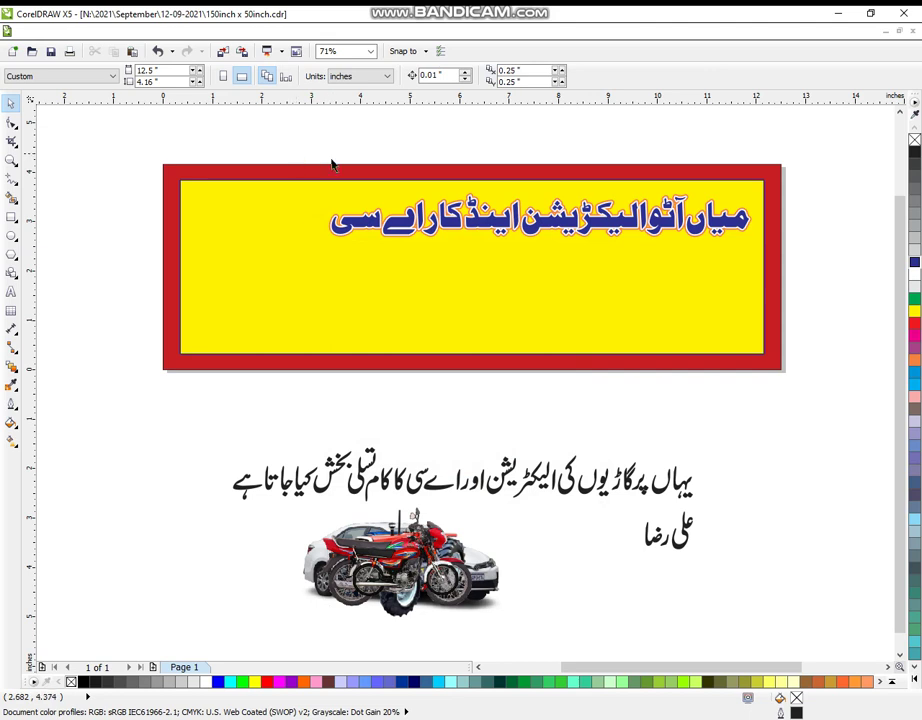
Group the title objects and rearrange the vehicle images below the text.
drag(300, 155, 810, 280)
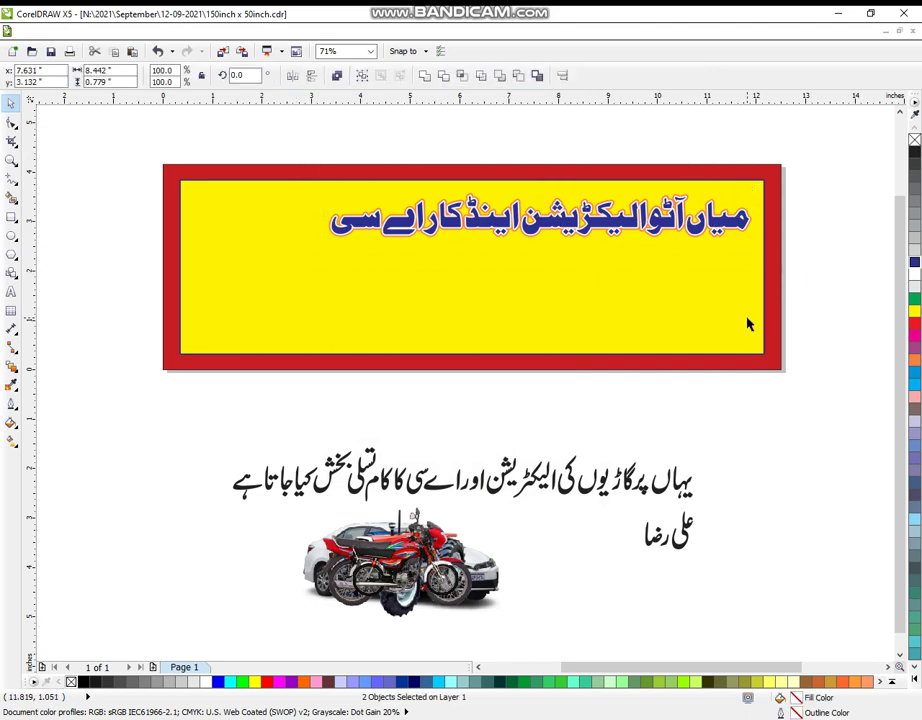
key(ctrl+g)
key(Escape)
drag(417, 552, 515, 596)
drag(376, 580, 245, 249)
Place the white car (31%), red tractor (37%) and left red motorcycle (36%) inside the banner.
drag(473, 557, 383, 302)
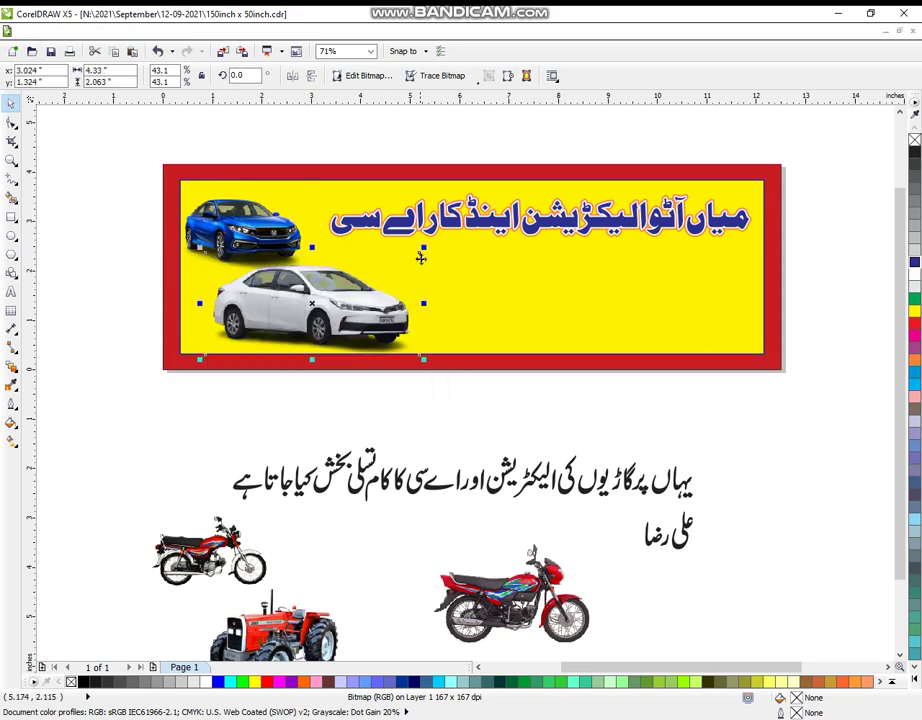
drag(423, 247, 362, 278)
drag(312, 331, 275, 321)
drag(294, 640, 407, 294)
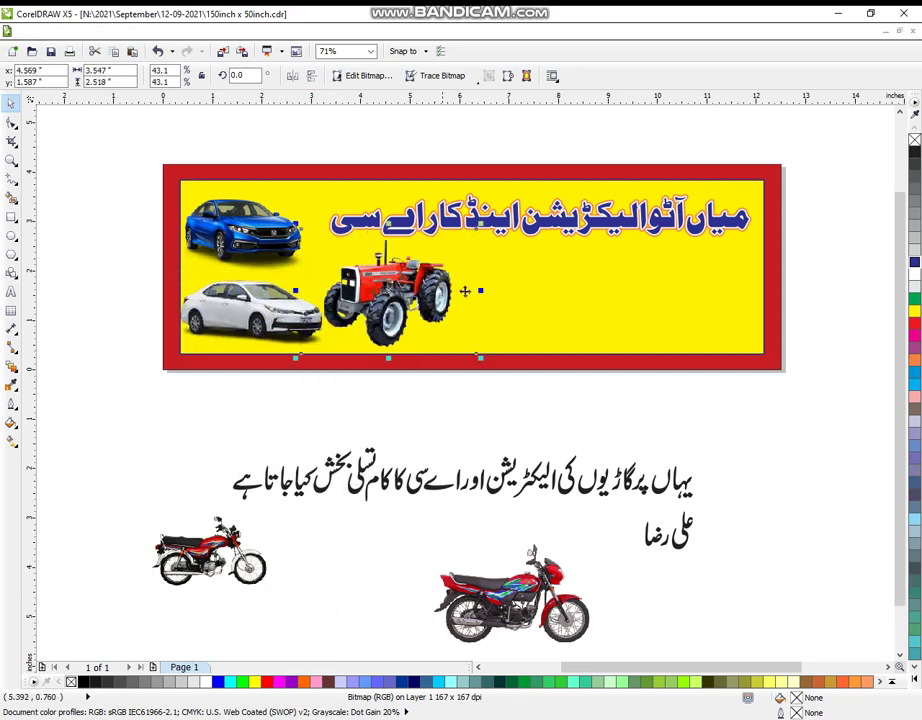
drag(476, 354, 437, 326)
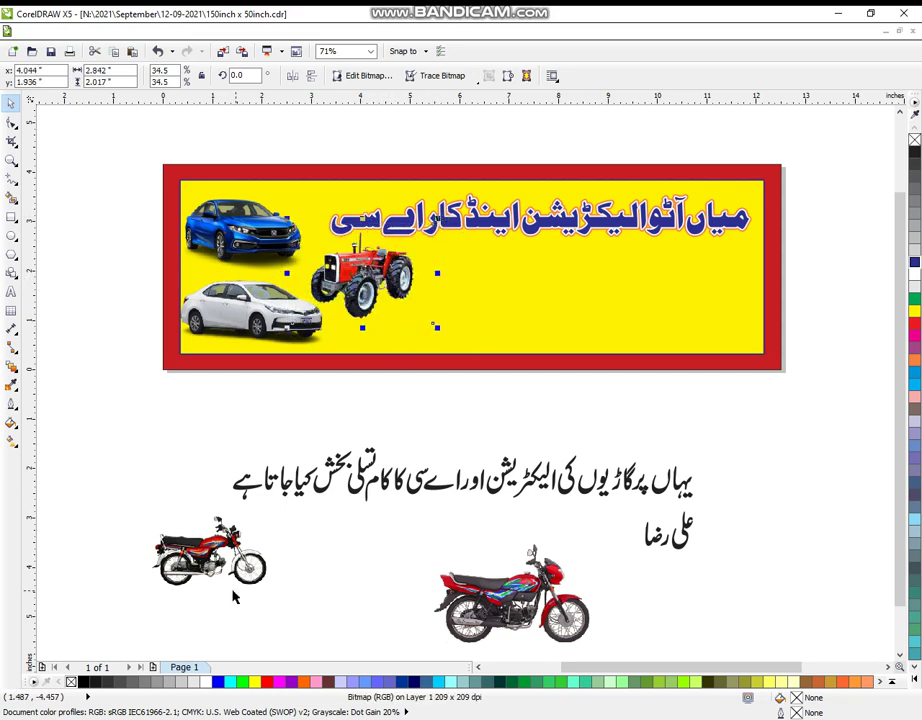
drag(232, 597, 441, 334)
drag(489, 275, 480, 276)
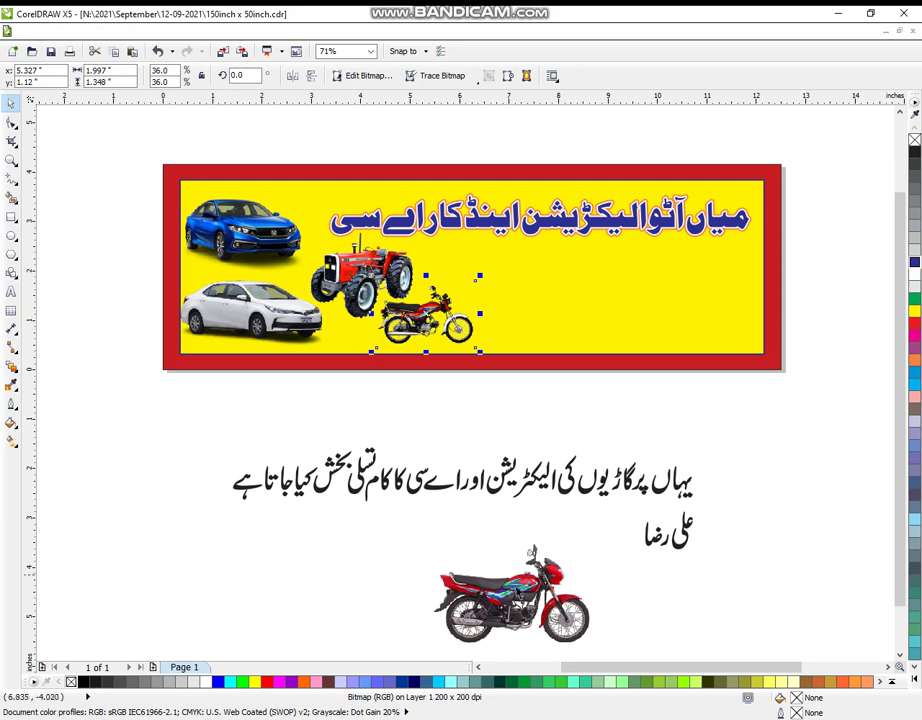
Mirror the lower red motorcycle, shrink it, and move it up into the banner.
click(494, 552)
drag(494, 552, 430, 506)
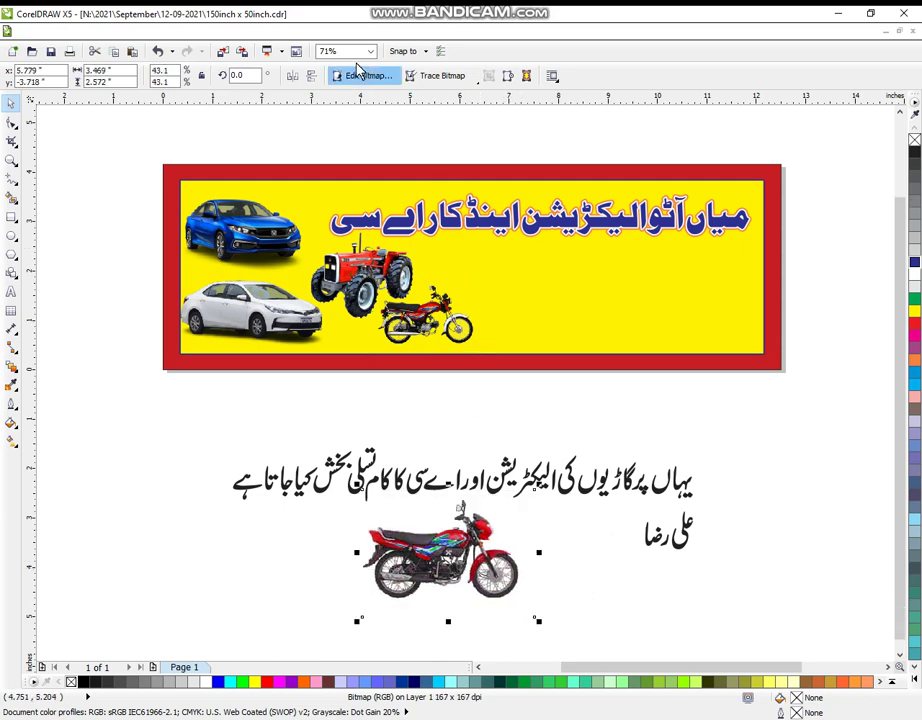
click(293, 77)
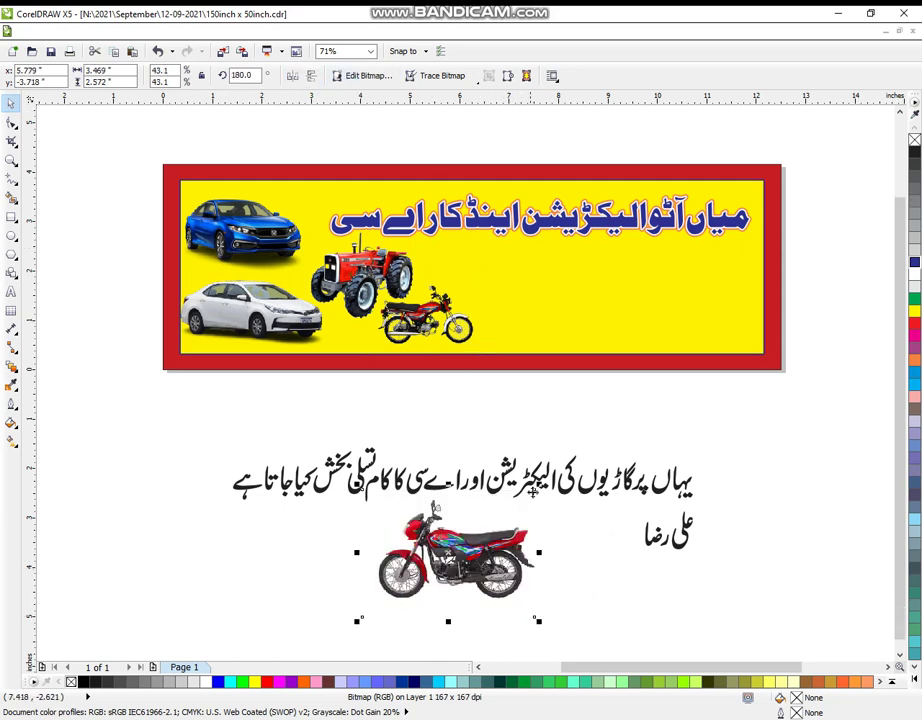
drag(538, 482, 501, 514)
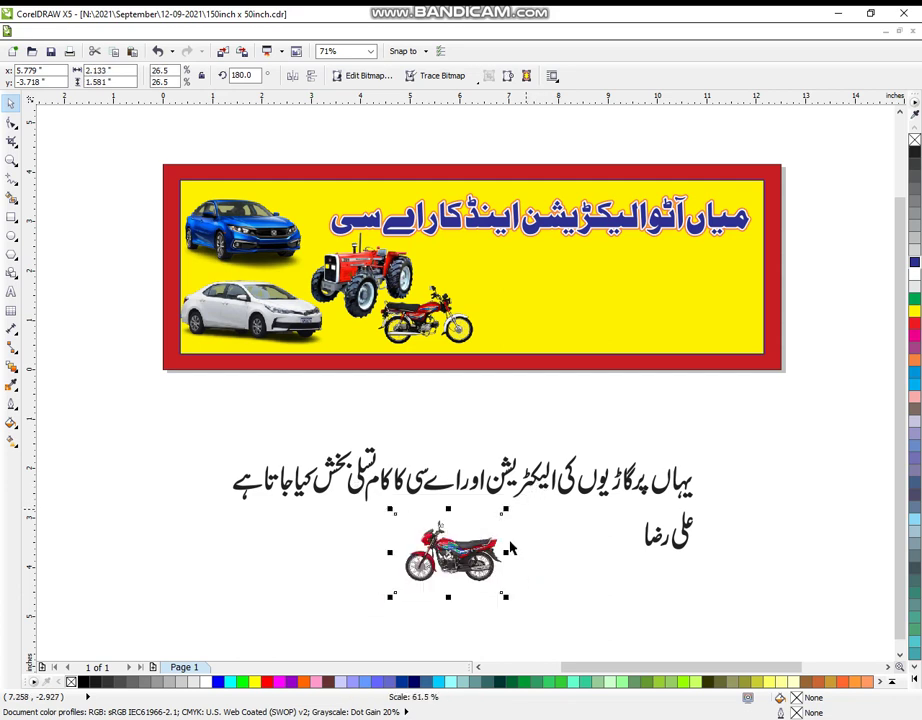
drag(475, 562, 557, 297)
click(444, 324)
Fine-tune the new motorcycle's position beside the tractor.
click(365, 284)
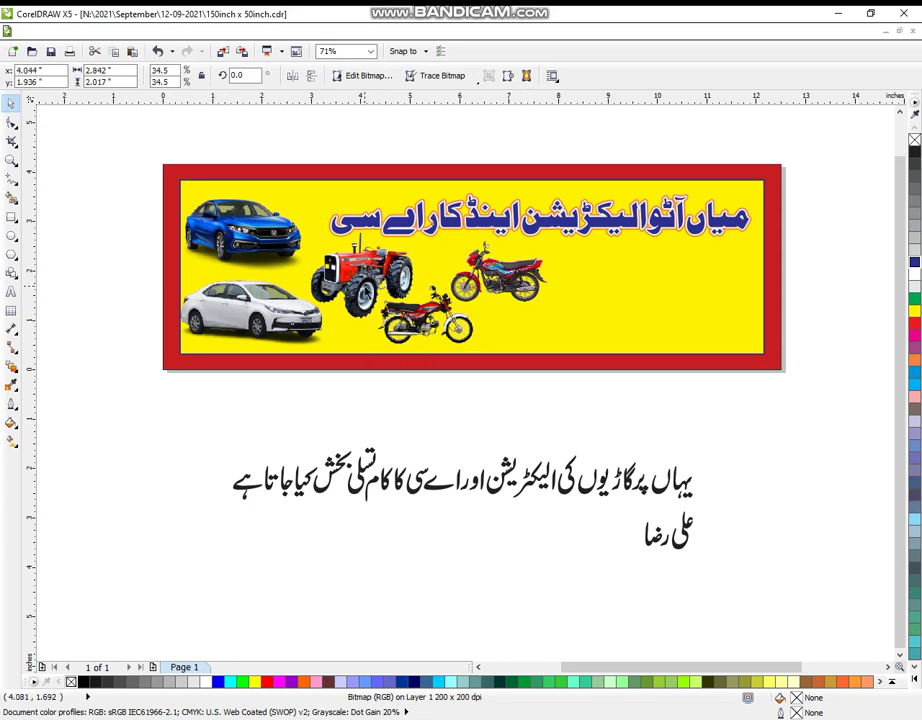
click(500, 272)
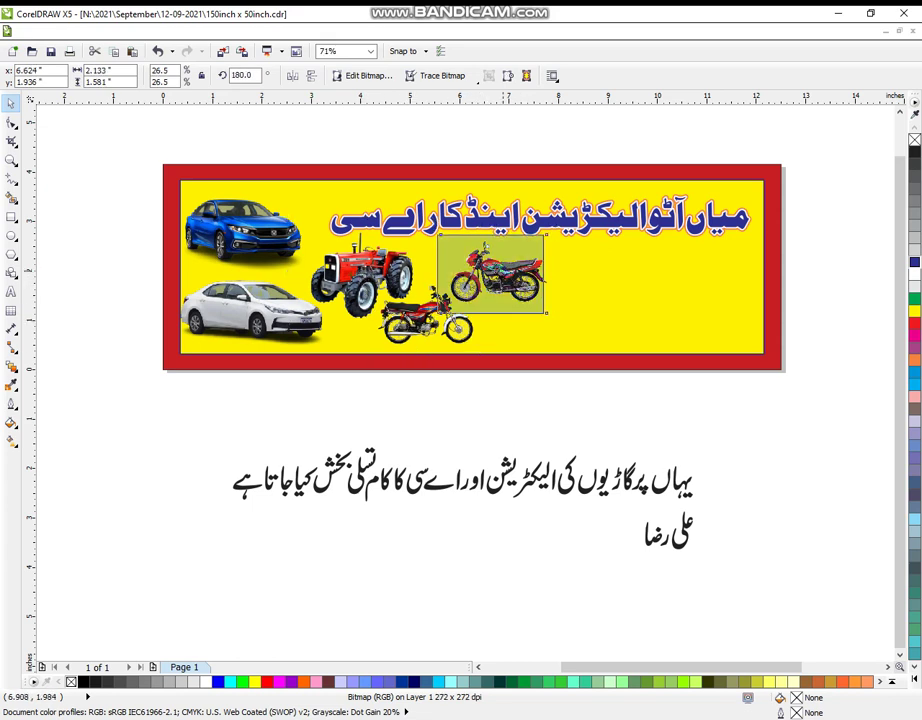
mouse_move(509, 270)
mouse_down()
mouse_move(479, 266)
mouse_move(515, 273)
mouse_up()
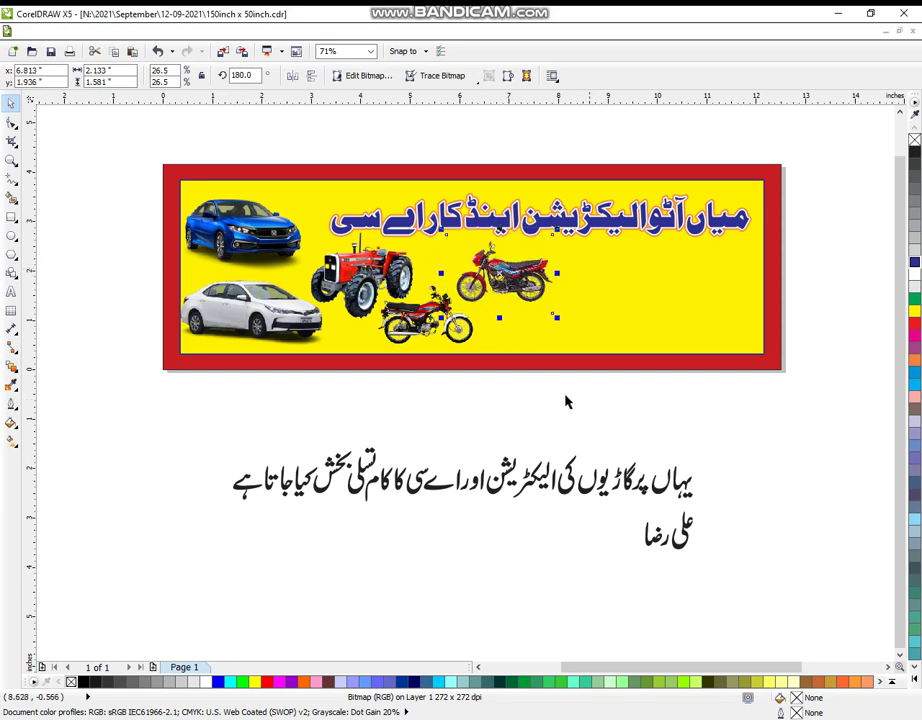
click(621, 419)
Shrink both Urdu text lines to about half size and move them toward the banner.
drag(200, 408, 731, 548)
drag(226, 552, 455, 502)
drag(577, 472, 624, 419)
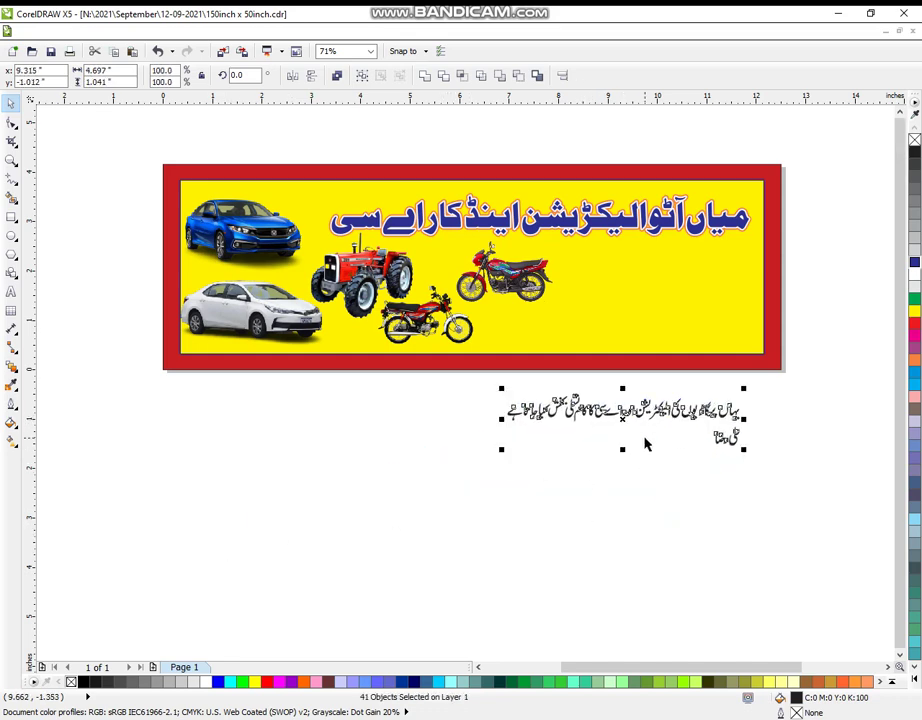
Zoom into the banner's right part and draw a rectangle right of the motorcycles.
click(10, 160)
drag(354, 148, 846, 535)
drag(123, 160, 801, 622)
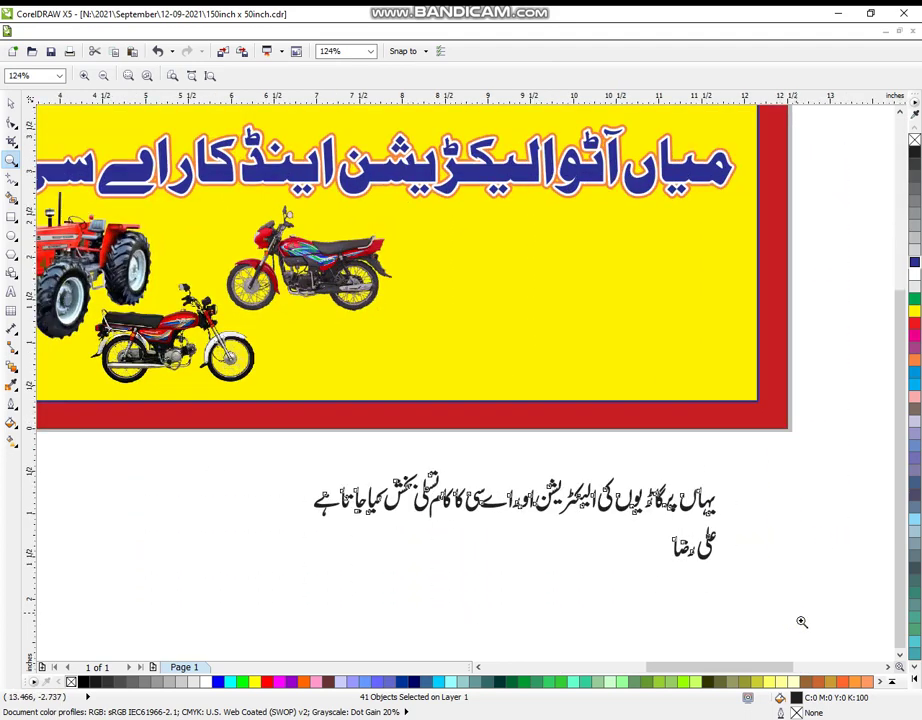
click(10, 217)
drag(402, 216, 745, 327)
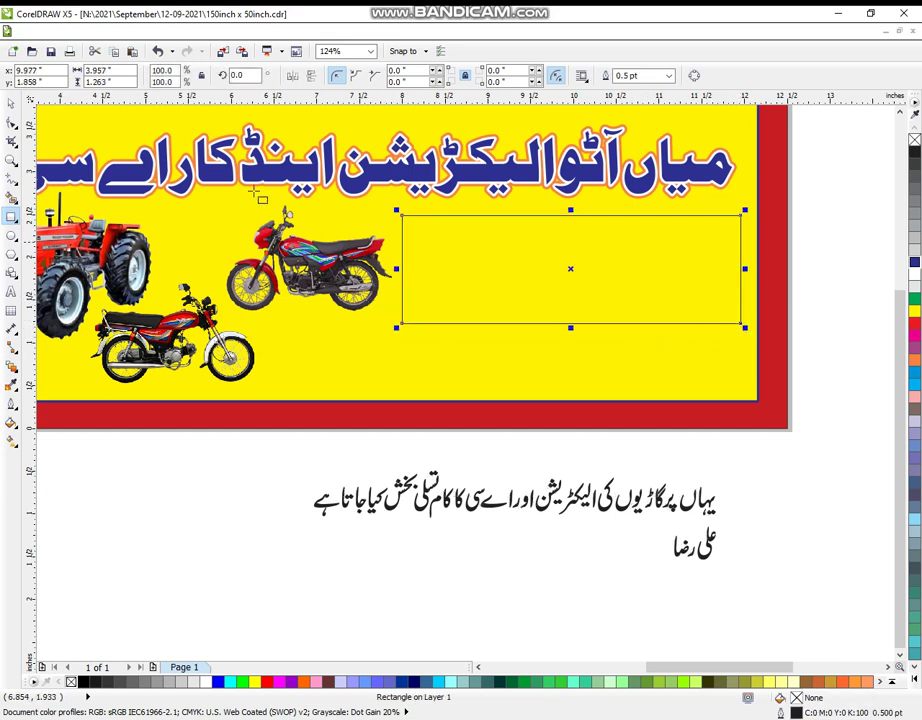
Round the rectangle's corners with the Shape tool and give it a white fill.
click(12, 122)
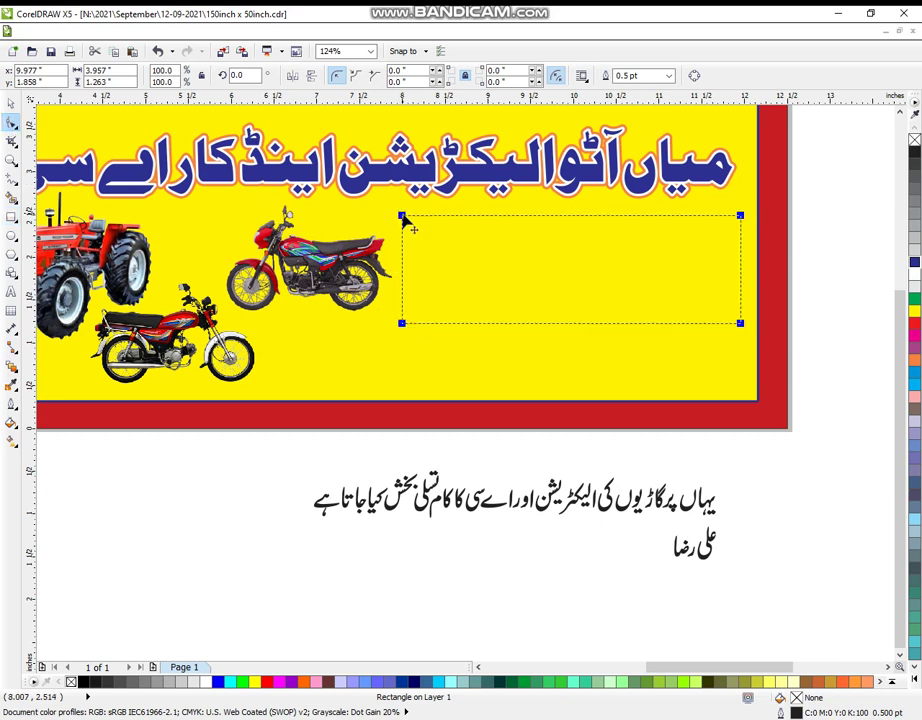
drag(402, 217, 404, 228)
click(12, 103)
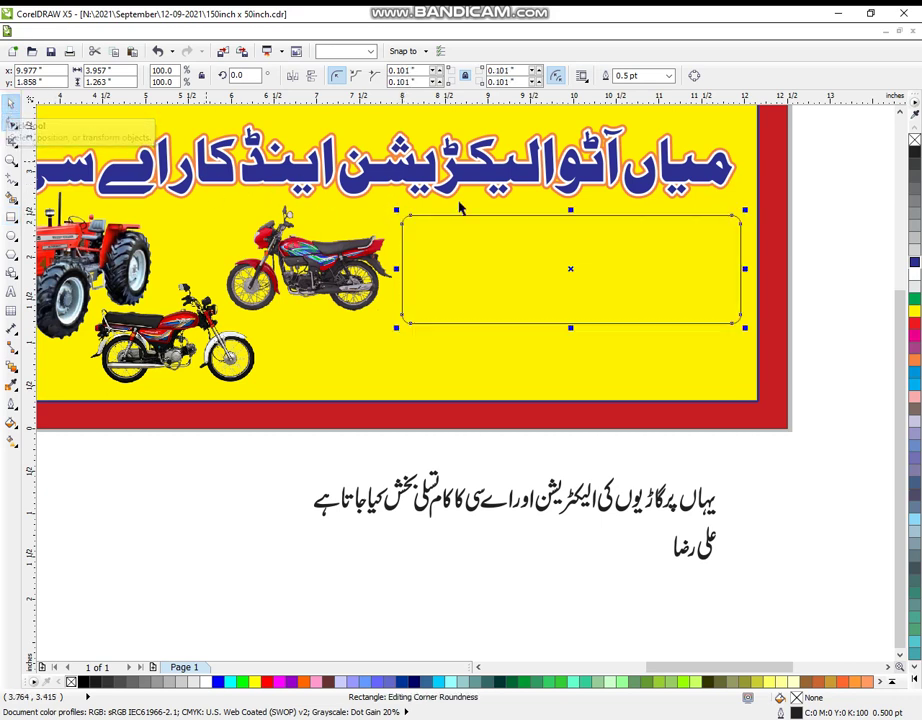
click(915, 277)
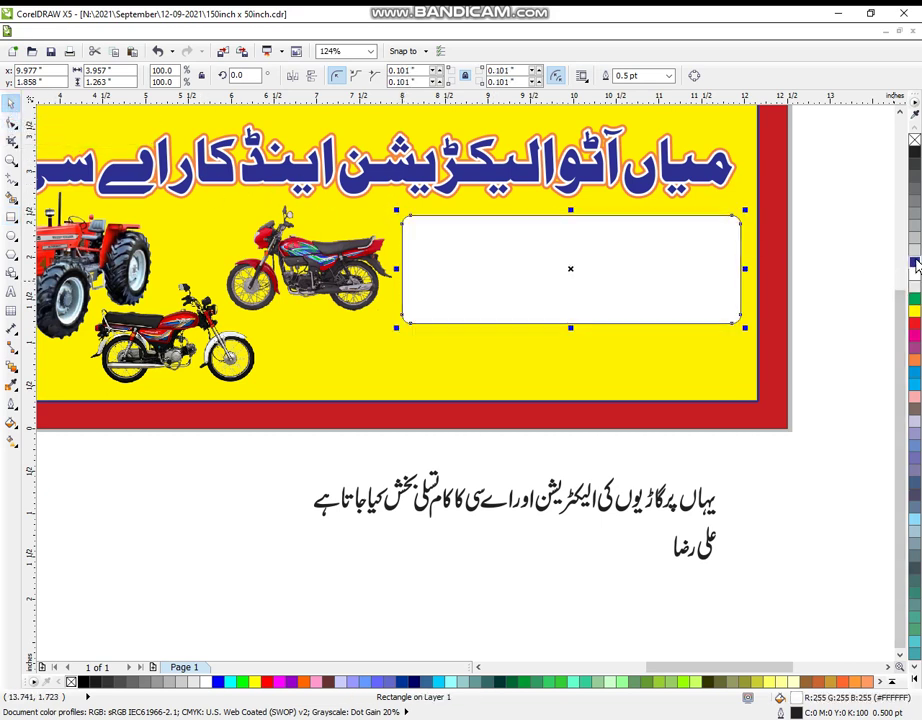
Apply a 4.0 pt outline to the white rounded rectangle.
click(11, 404)
click(27, 404)
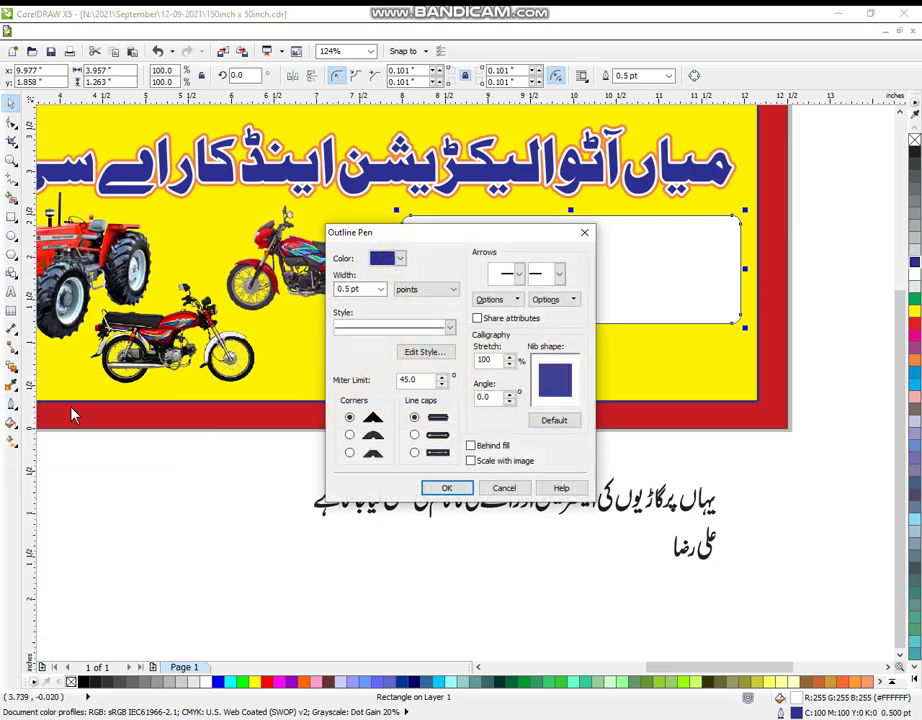
click(380, 289)
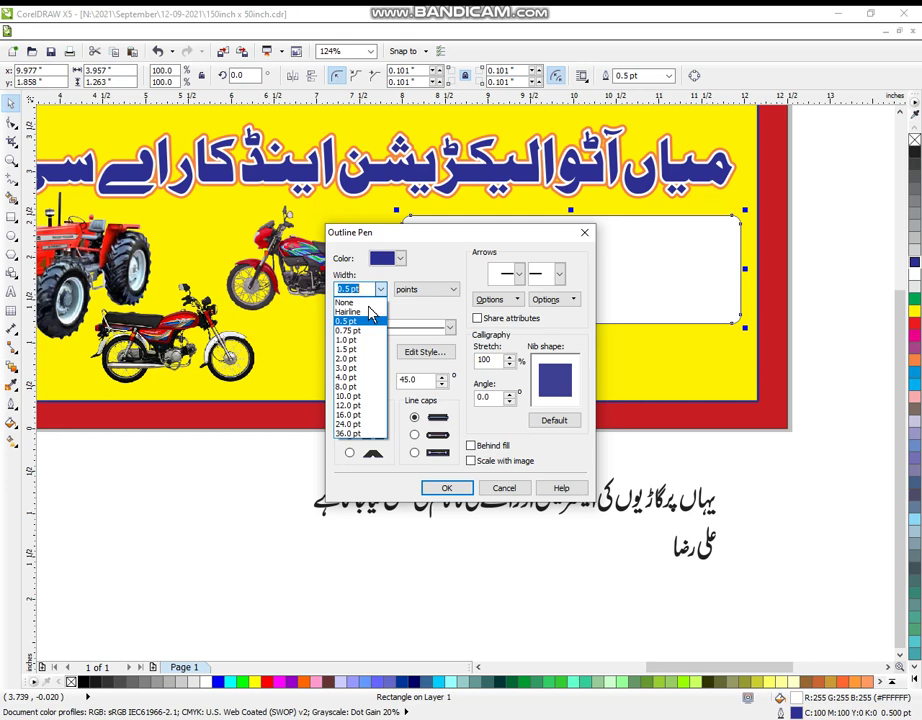
click(350, 377)
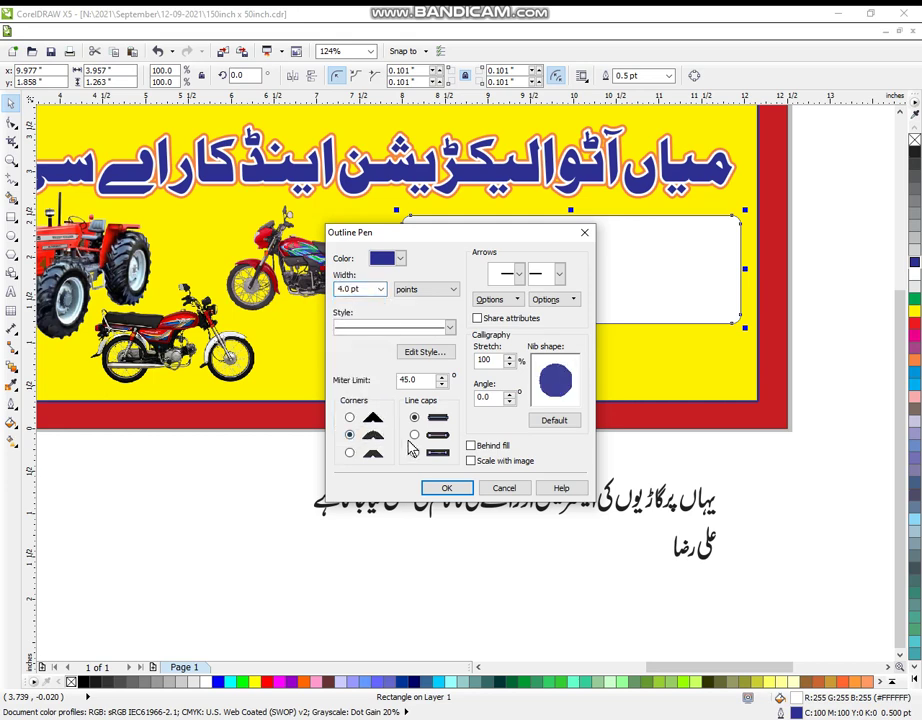
click(455, 489)
click(766, 480)
Stack the two halves of the Urdu sentence and enlarge them to fill the white box.
click(702, 300)
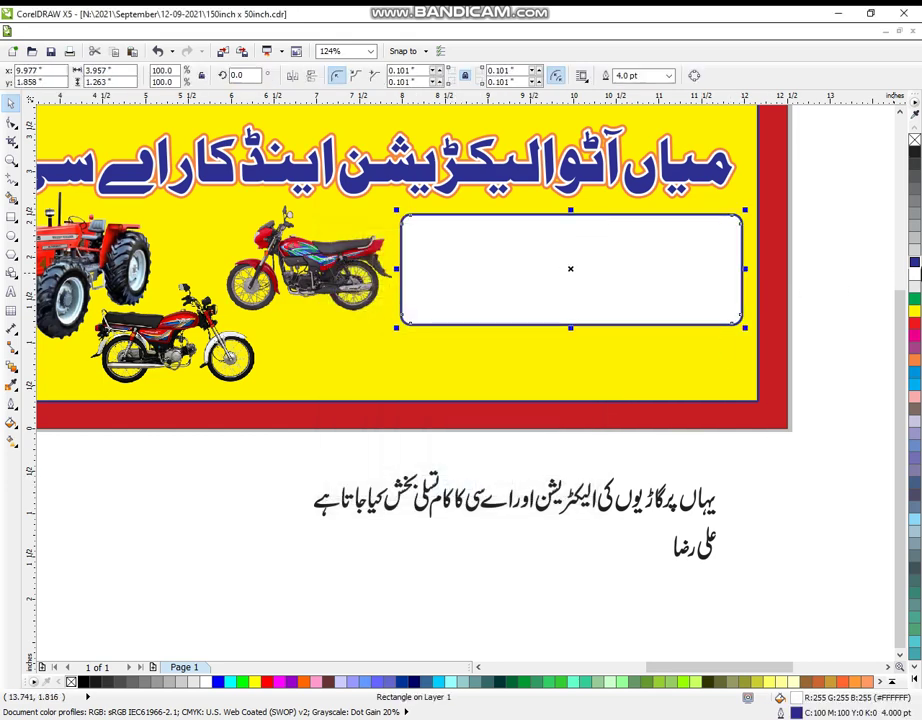
drag(822, 448, 510, 552)
drag(620, 484, 628, 457)
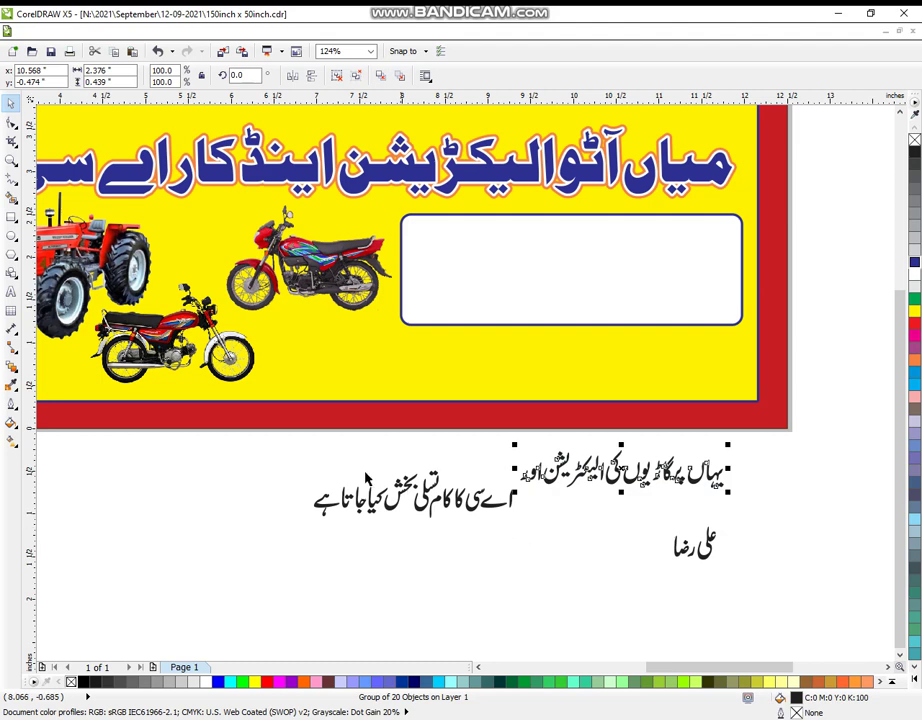
click(261, 460)
drag(260, 458, 530, 572)
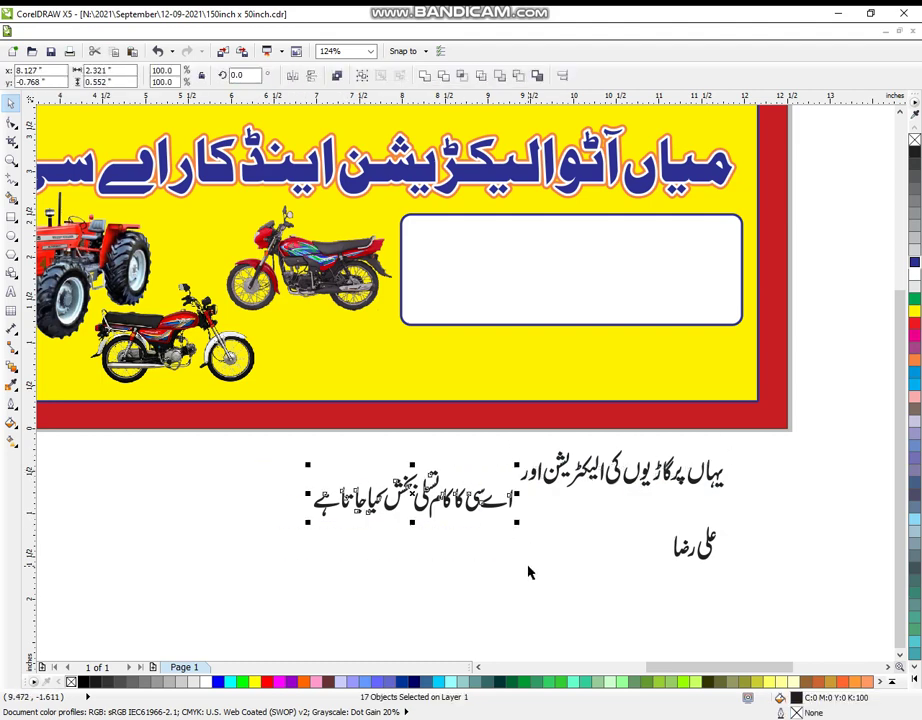
drag(419, 512, 628, 278)
shift+click(415, 498)
drag(514, 316, 494, 325)
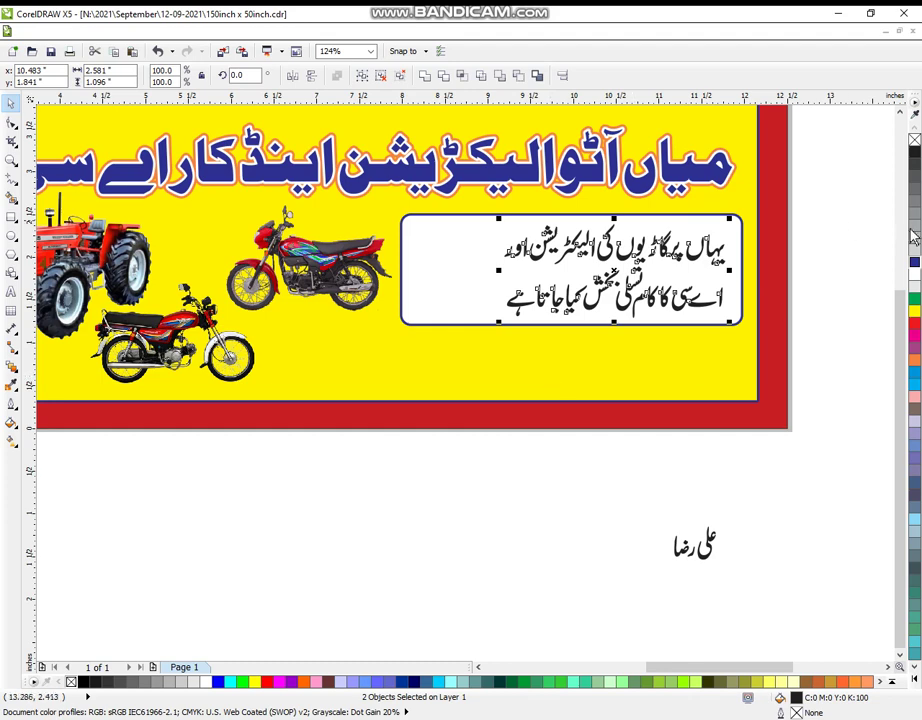
Colour the boxed text green and narrow the white box from its left side.
click(915, 299)
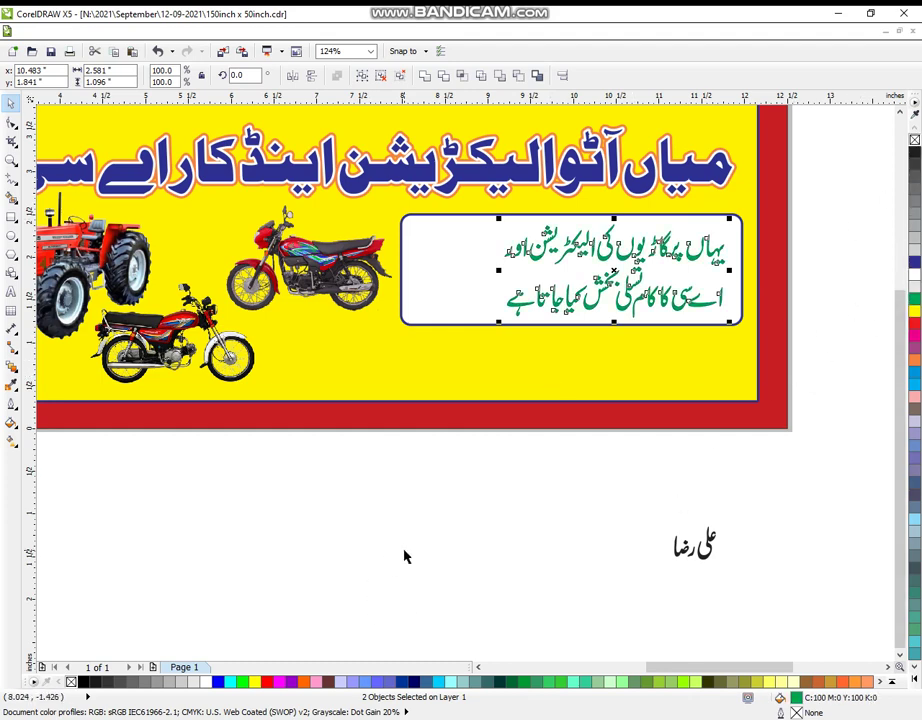
click(421, 525)
click(430, 288)
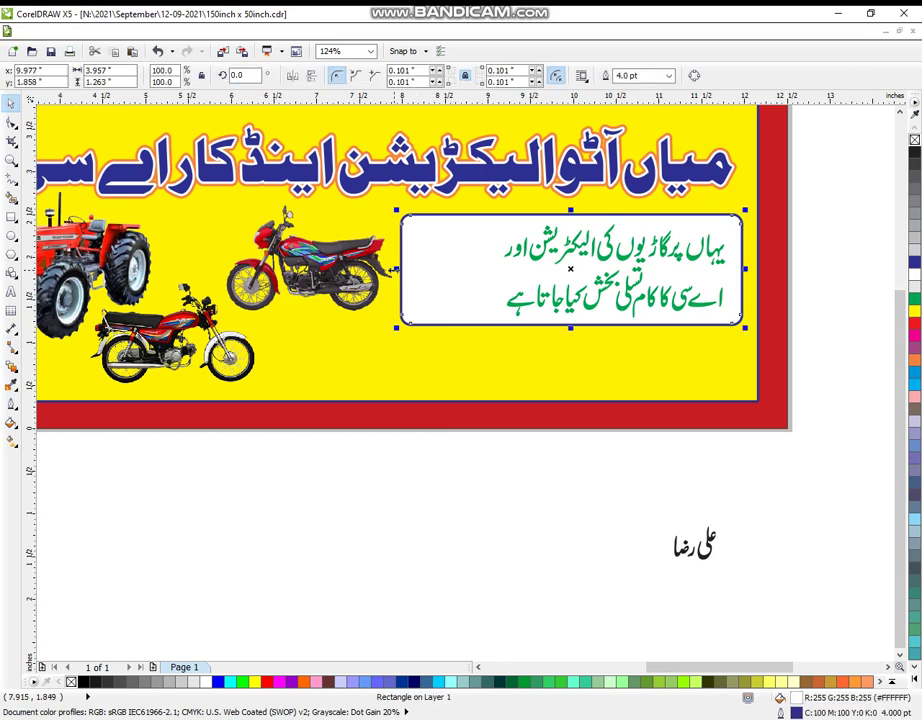
drag(403, 280, 484, 300)
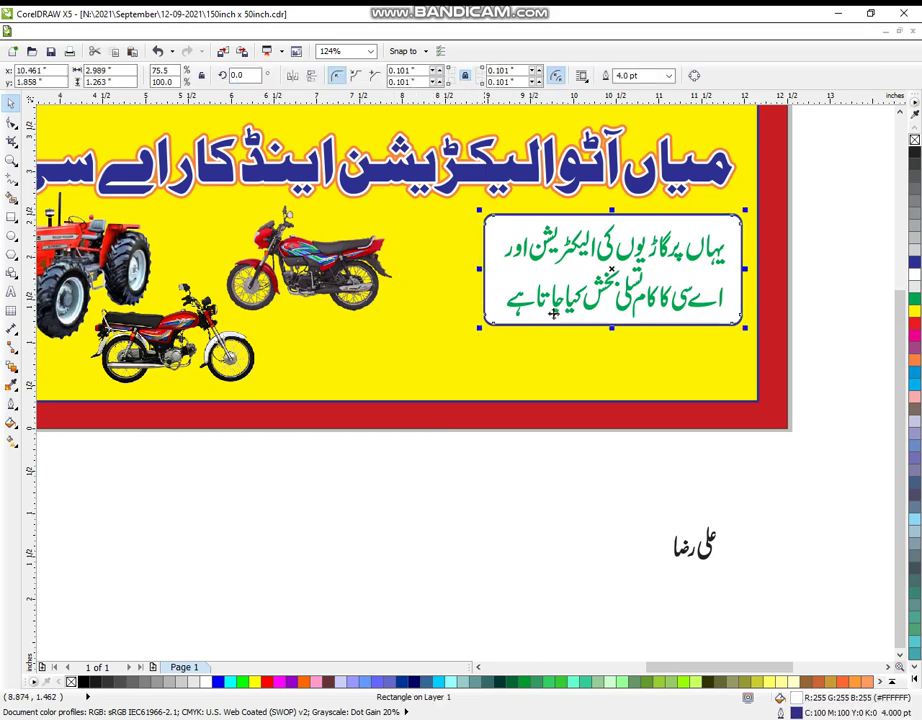
Shift the text box left and enlarge the upper motorcycle to 32%.
click(795, 249)
drag(774, 200, 436, 356)
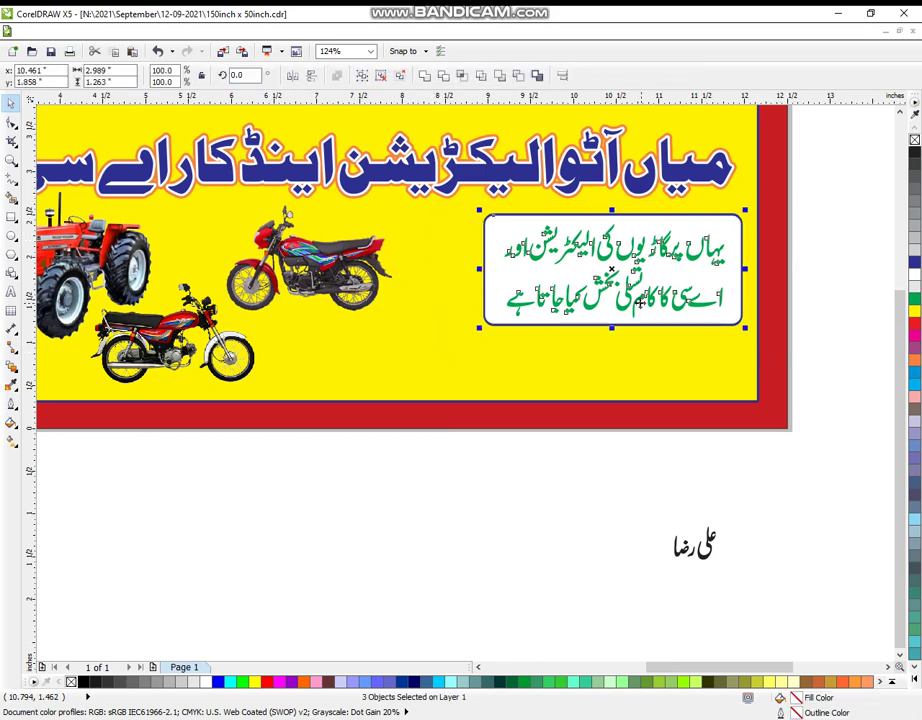
drag(603, 300, 584, 299)
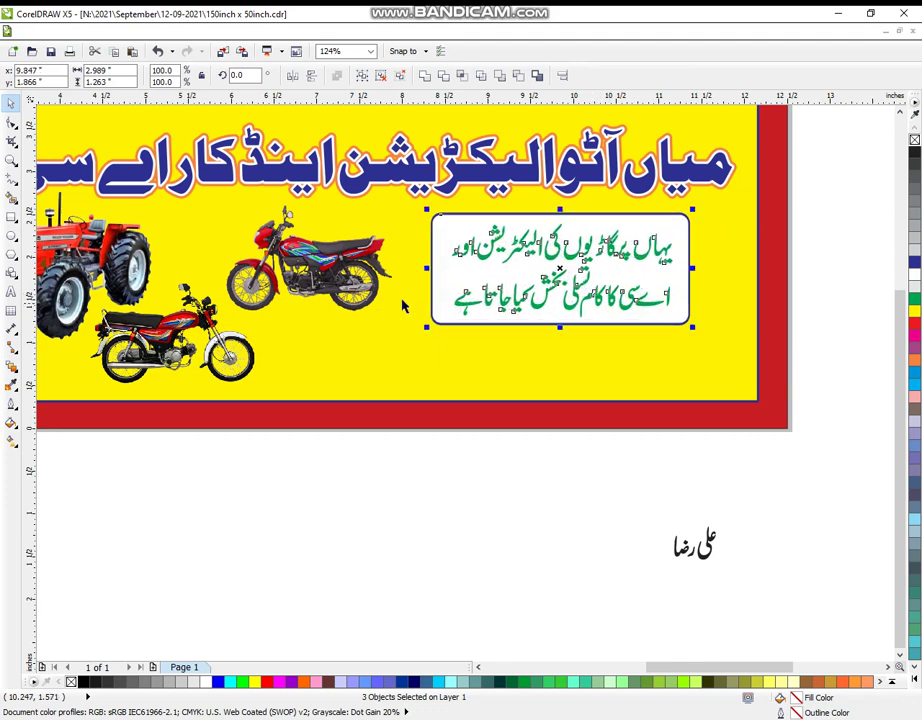
click(270, 204)
click(386, 221)
drag(395, 334, 423, 348)
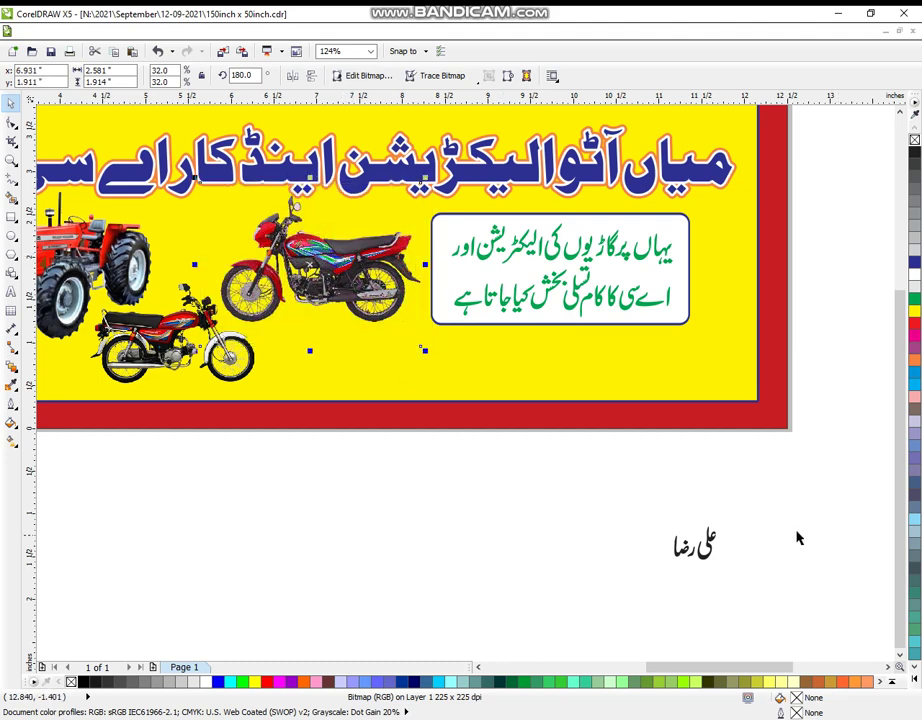
Double the name text's size and move it into the banner's lower right corner.
drag(759, 471, 603, 601)
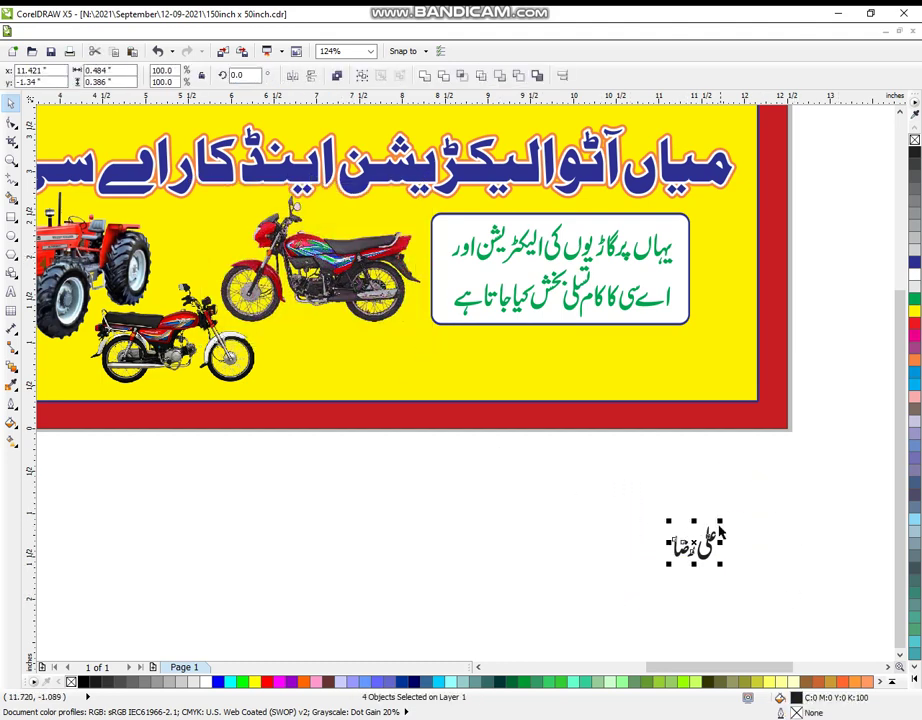
drag(722, 522, 742, 503)
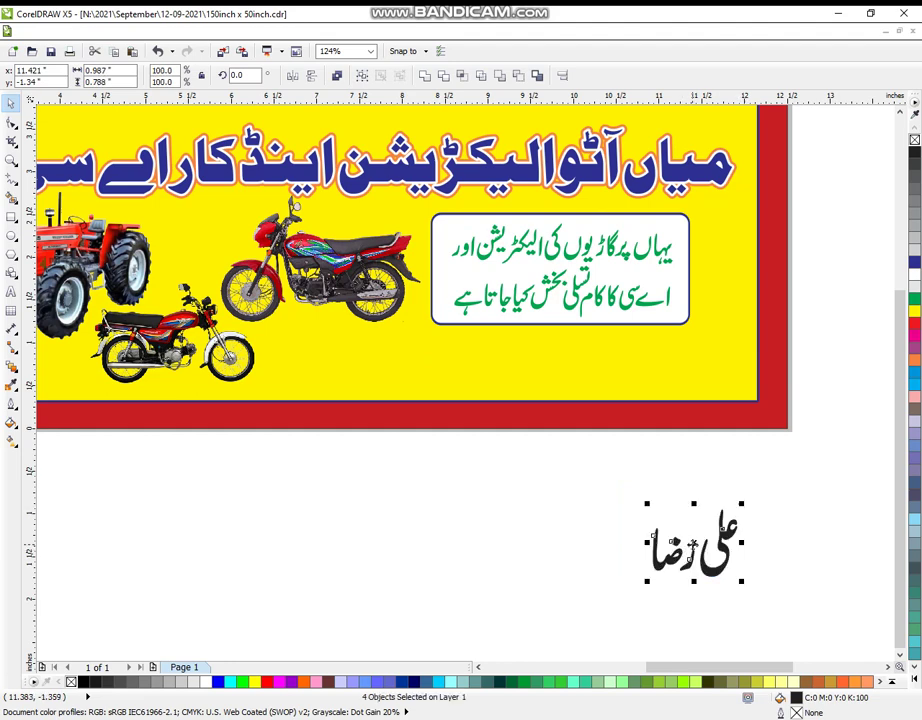
drag(693, 551, 705, 385)
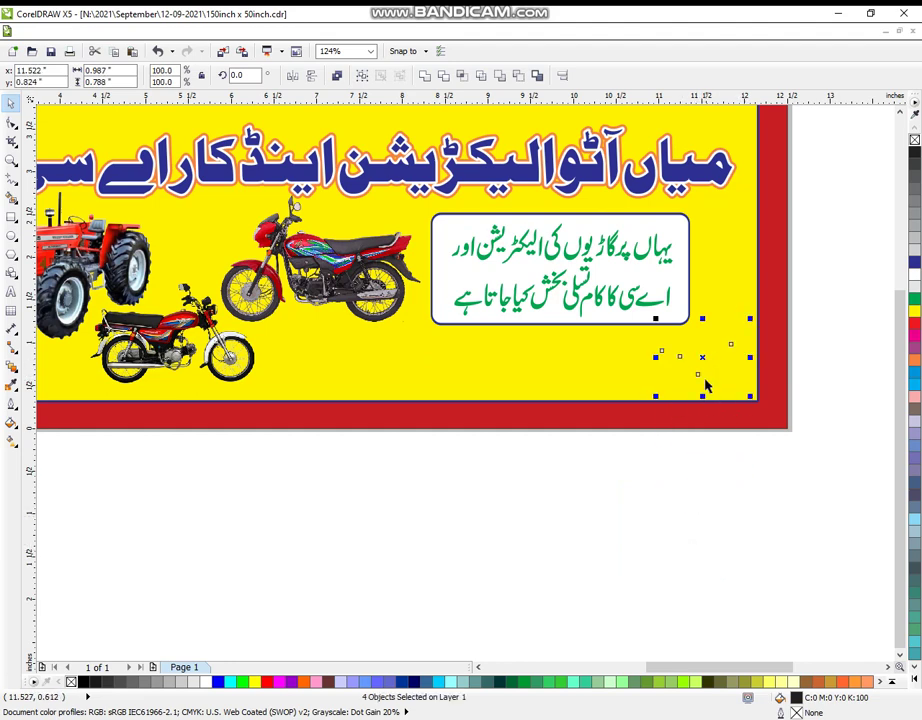
click(919, 246)
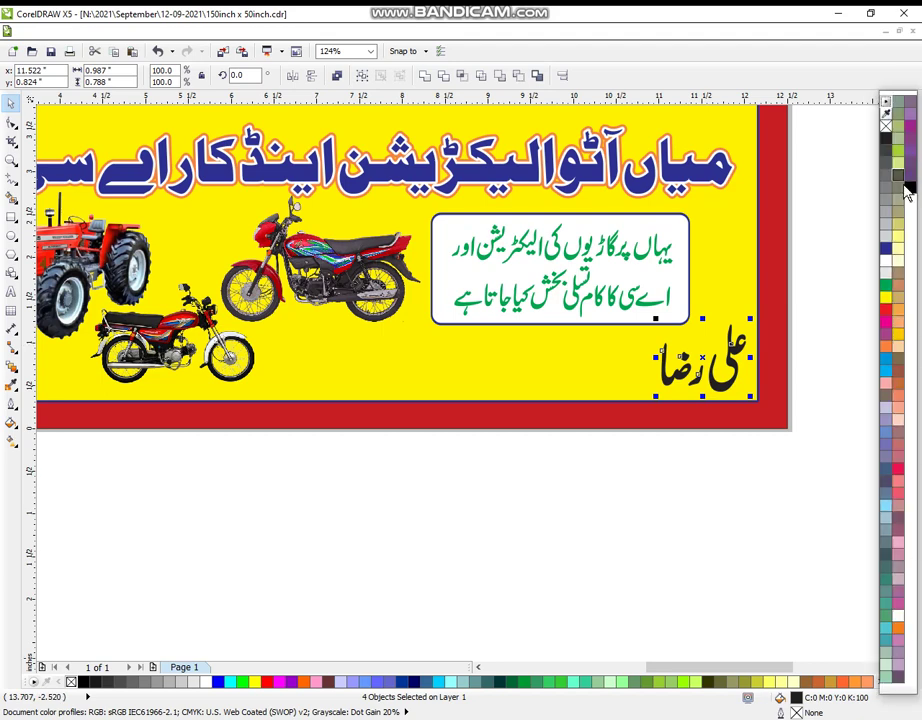
click(649, 551)
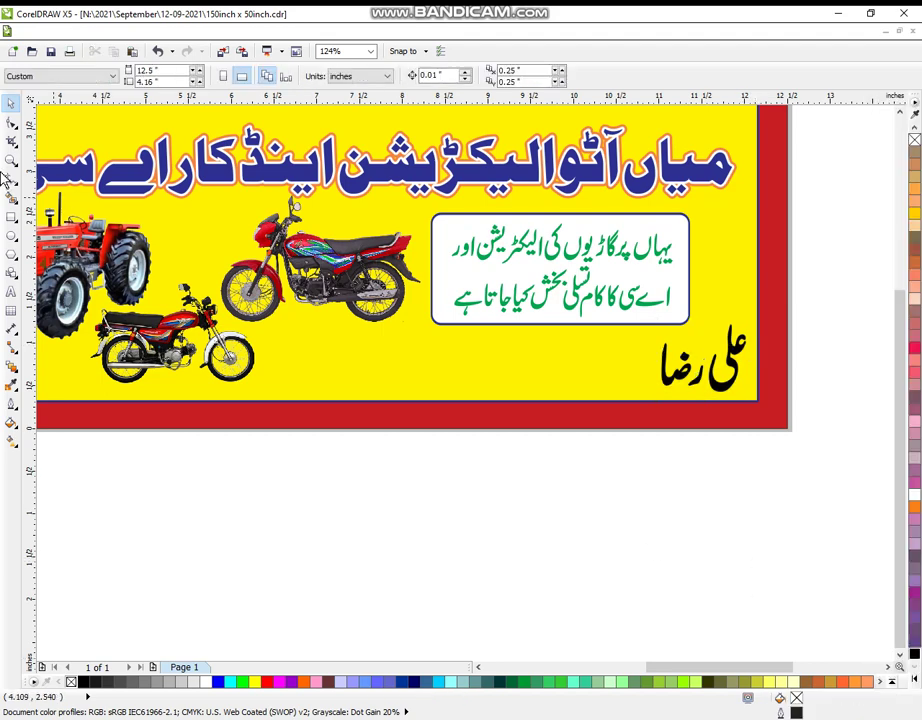
Reframe the view on the banner and move the blue car out below it.
click(11, 159)
scroll(145, 141, down, 2)
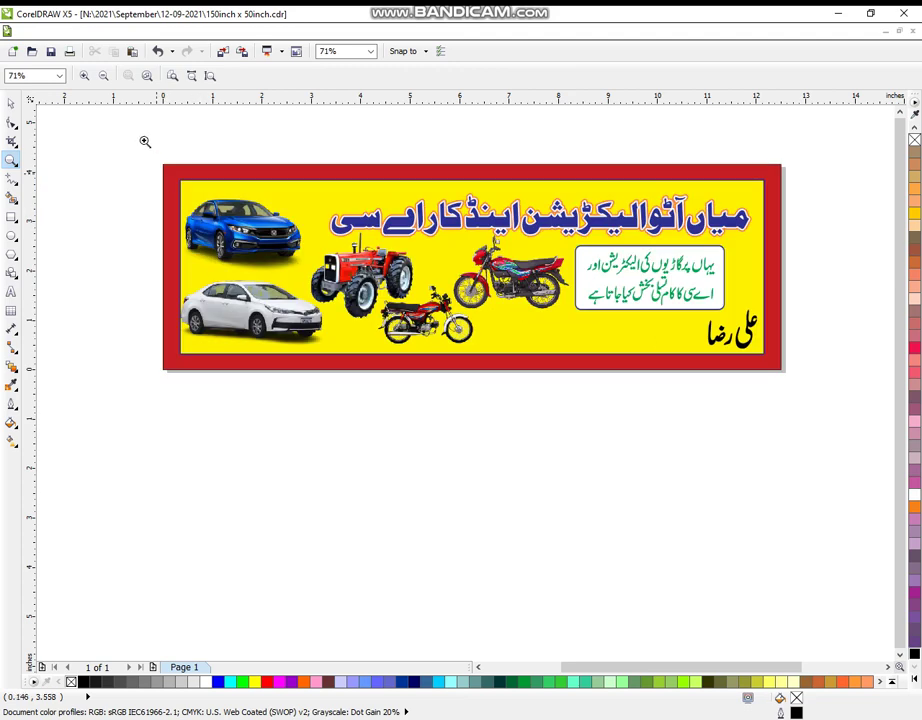
drag(145, 141, 821, 471)
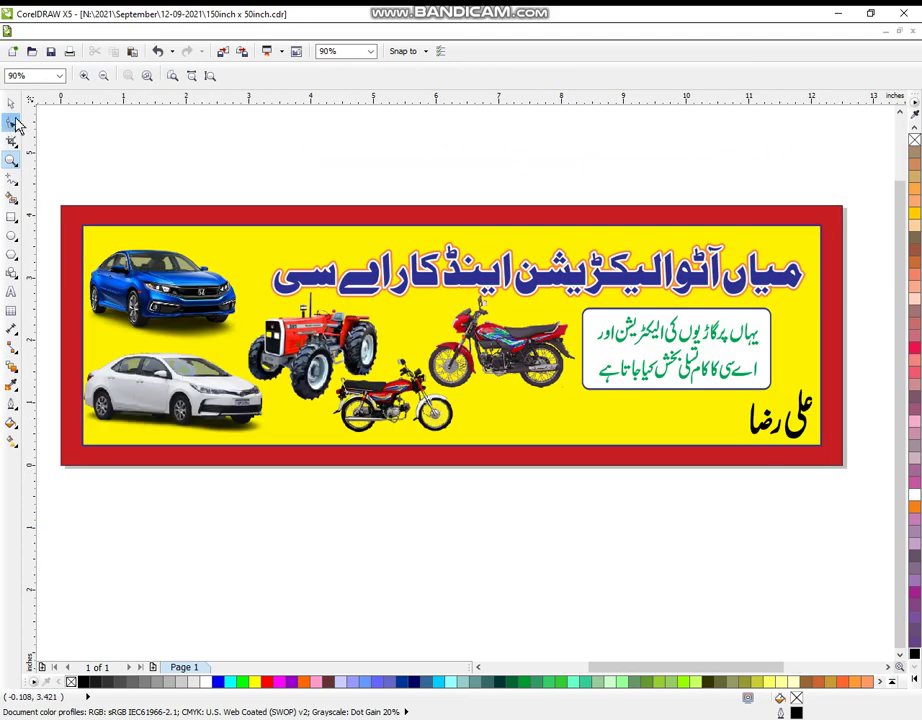
click(11, 103)
drag(148, 281, 270, 531)
Enlarge the Urdu headline to 131.4% across the banner top, then select it with the yellow panel.
click(265, 316)
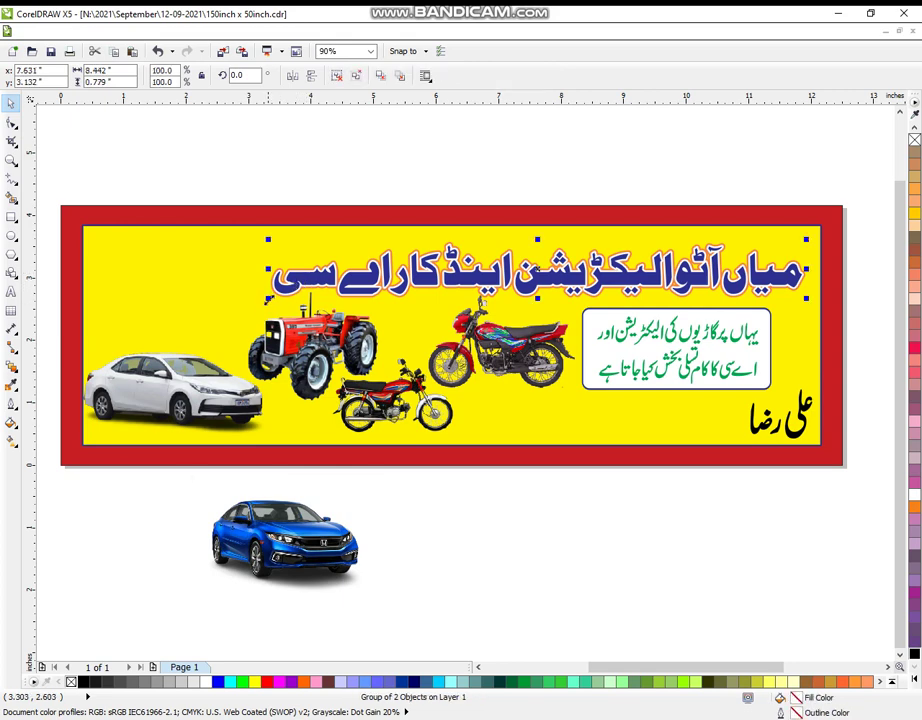
drag(268, 298, 143, 328)
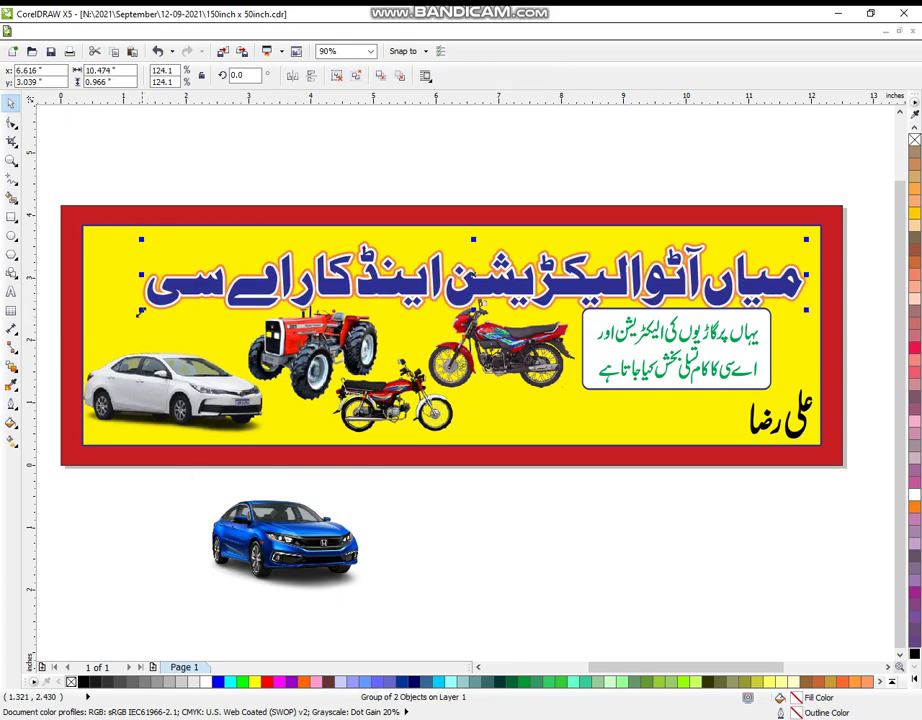
drag(141, 311, 104, 320)
drag(388, 287, 396, 280)
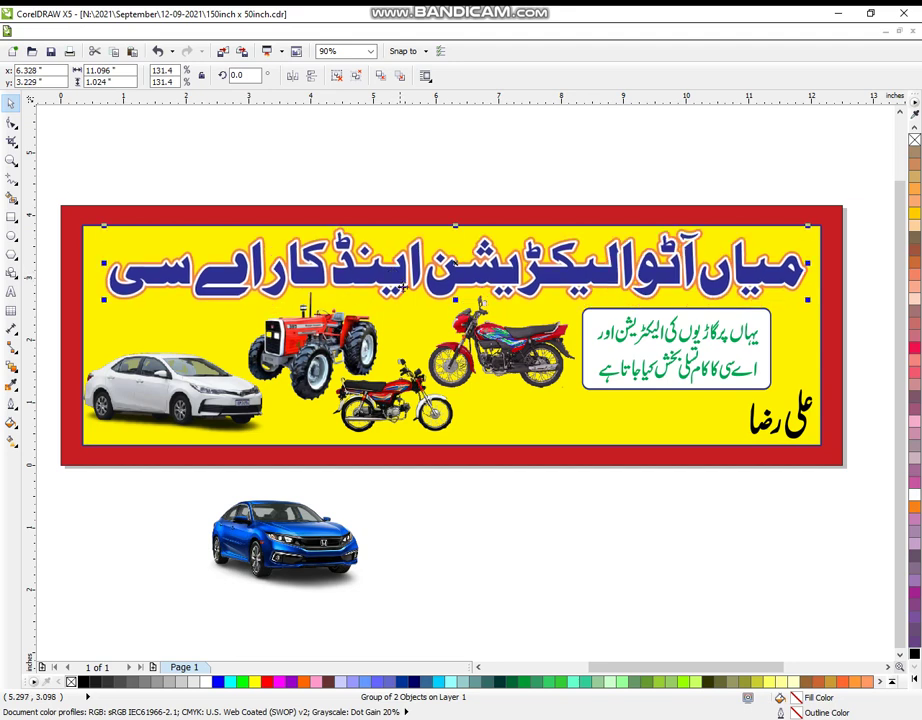
shift+click(505, 415)
Centre the headline horizontally and nudge the white car slightly within the banner.
key(e)
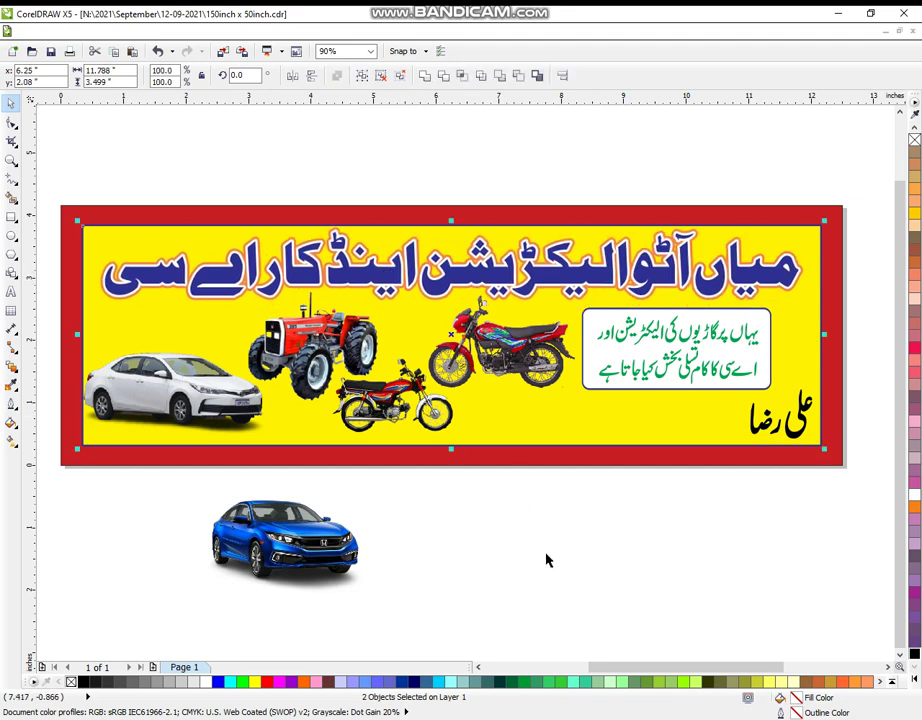
click(548, 583)
click(440, 405)
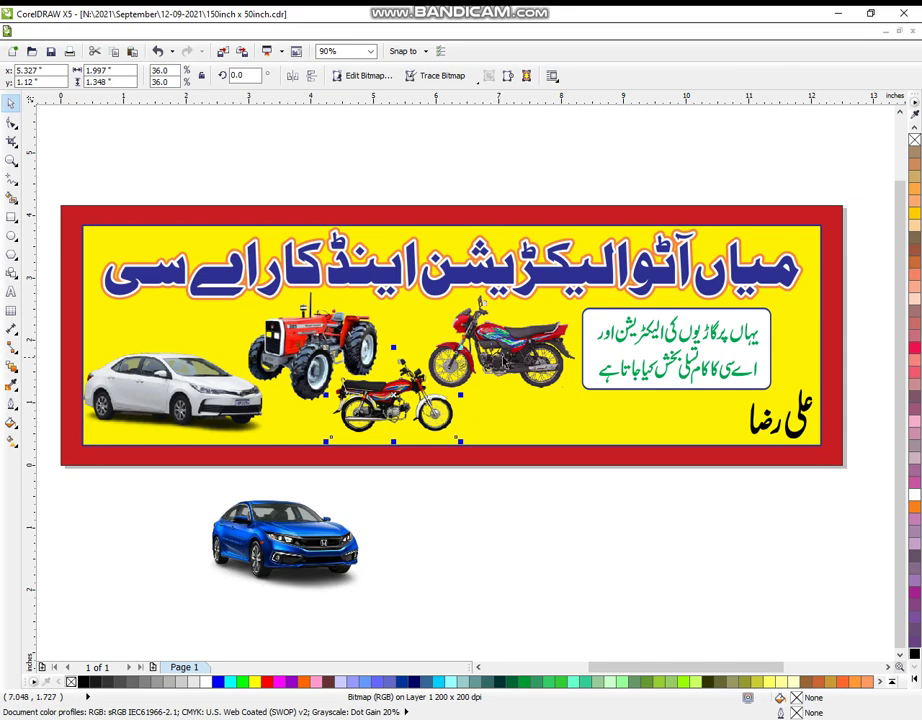
click(500, 345)
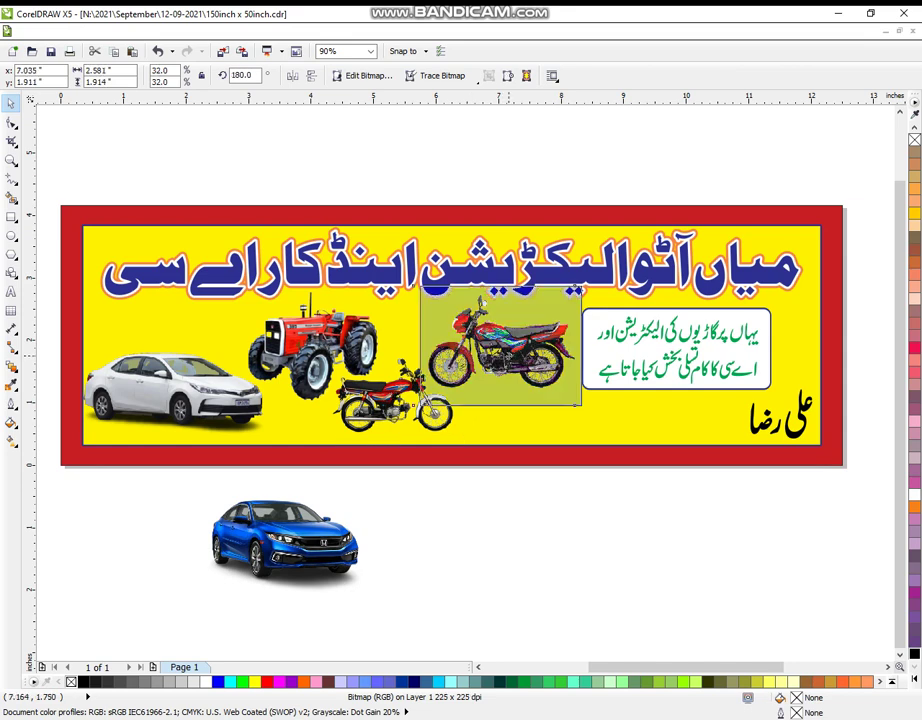
click(187, 396)
drag(187, 396, 189, 399)
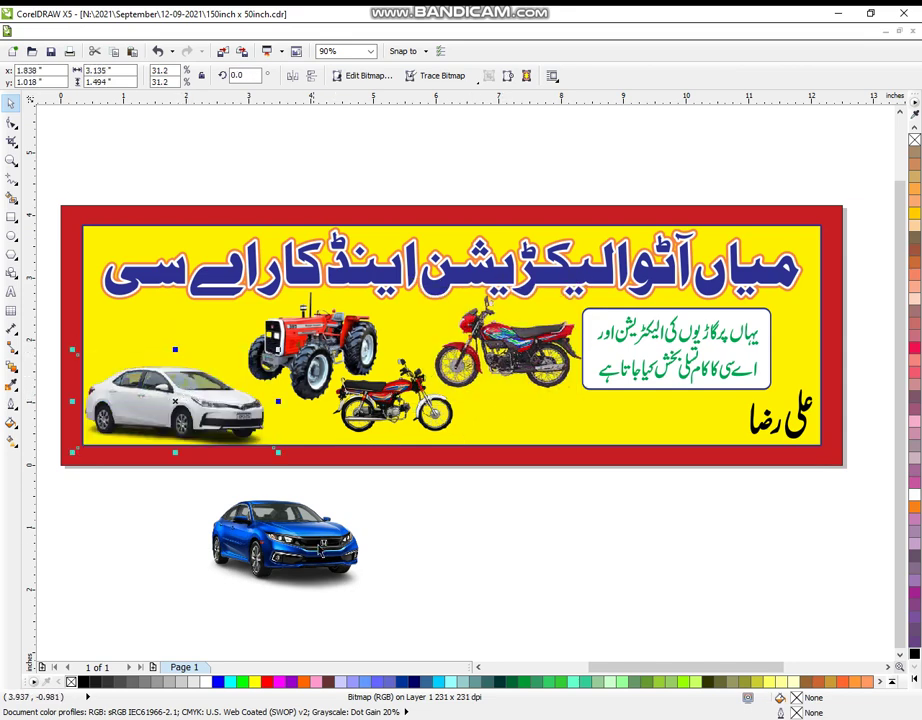
Move the blue car into the banner's top-left above the white car, scaled down to fit.
click(318, 503)
drag(318, 503, 209, 289)
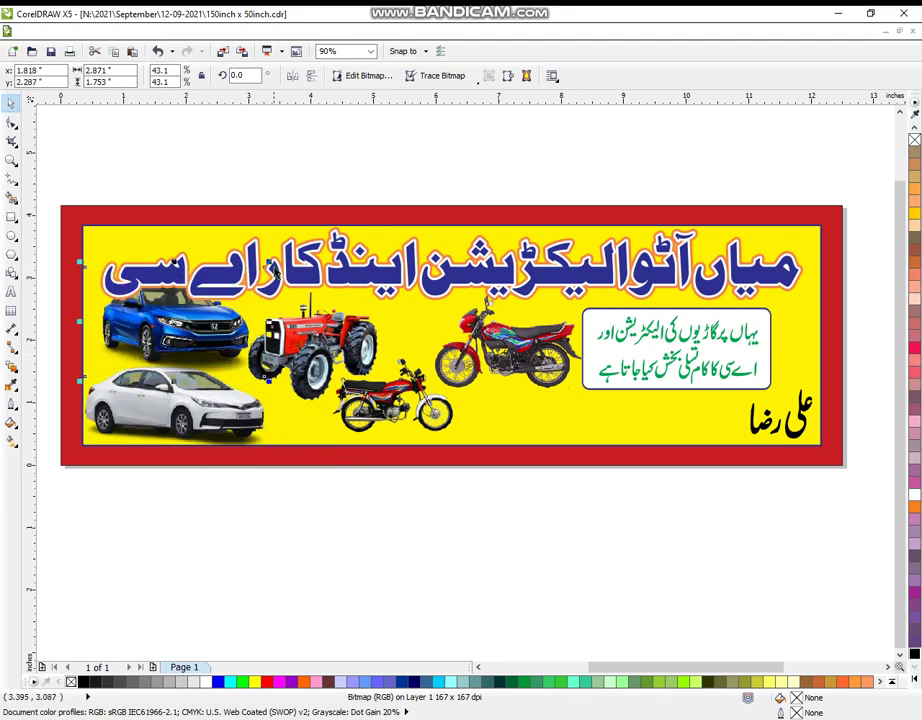
drag(269, 264, 199, 307)
drag(163, 342, 185, 325)
drag(222, 288, 229, 285)
click(185, 341)
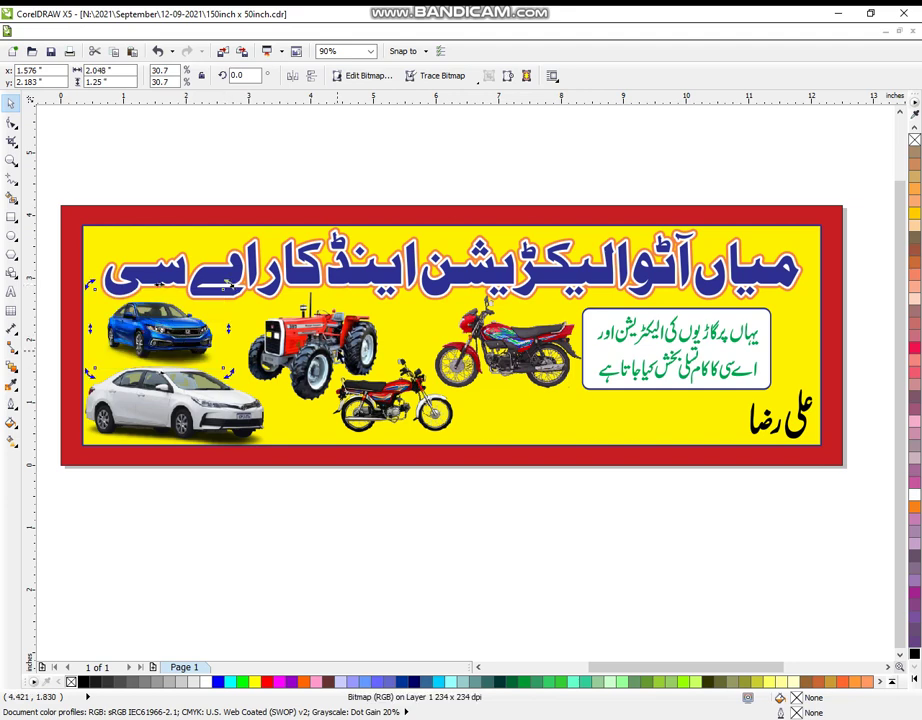
Shift the tractor, small red motorbike and large red motorcycle a little to the left.
click(311, 330)
drag(311, 330, 293, 330)
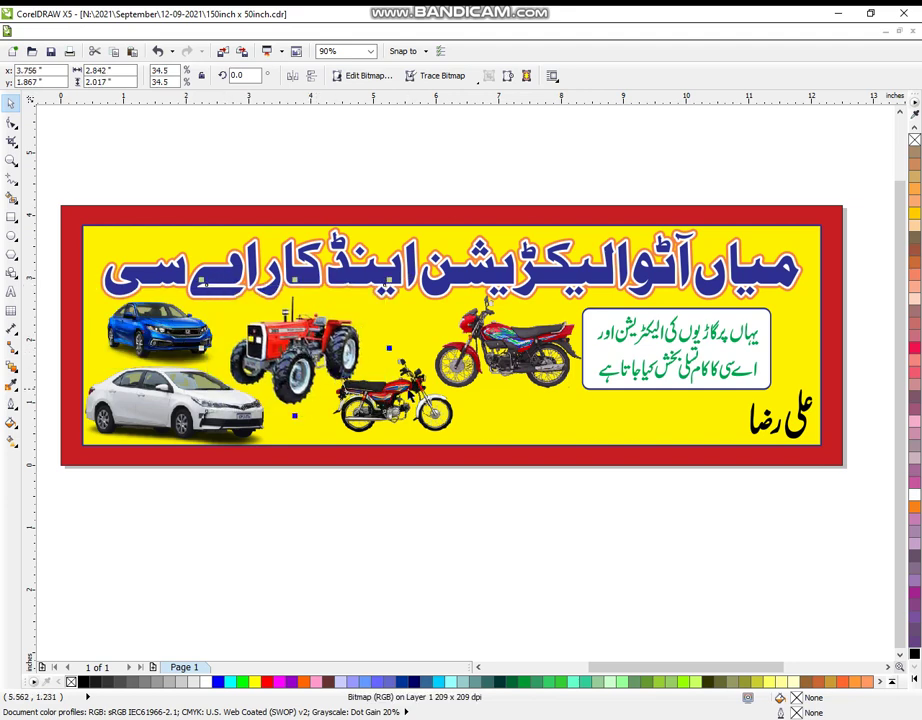
drag(408, 388, 398, 390)
click(528, 353)
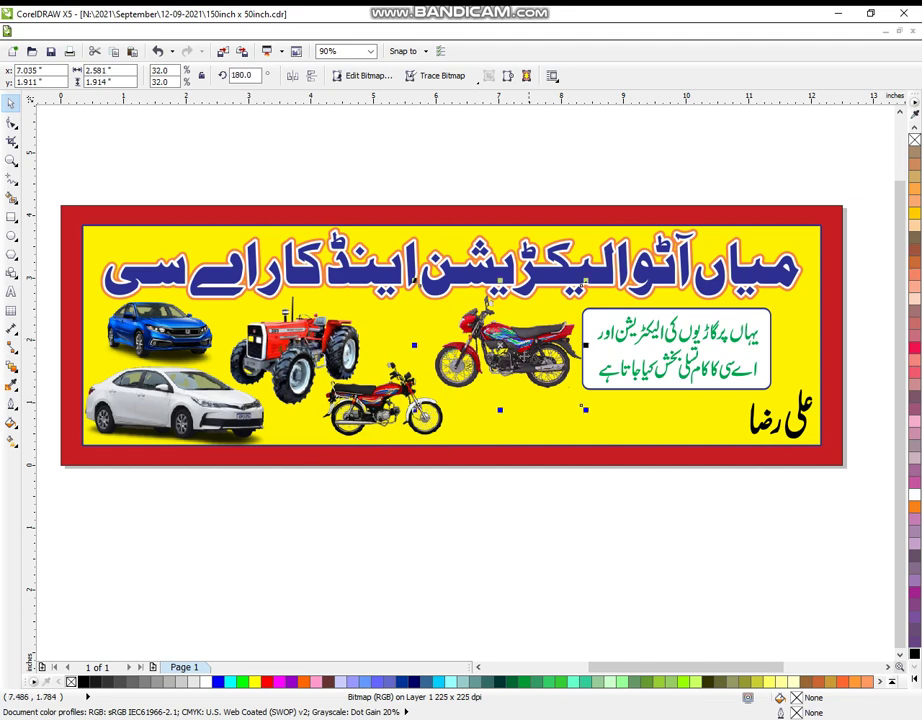
drag(528, 353, 512, 358)
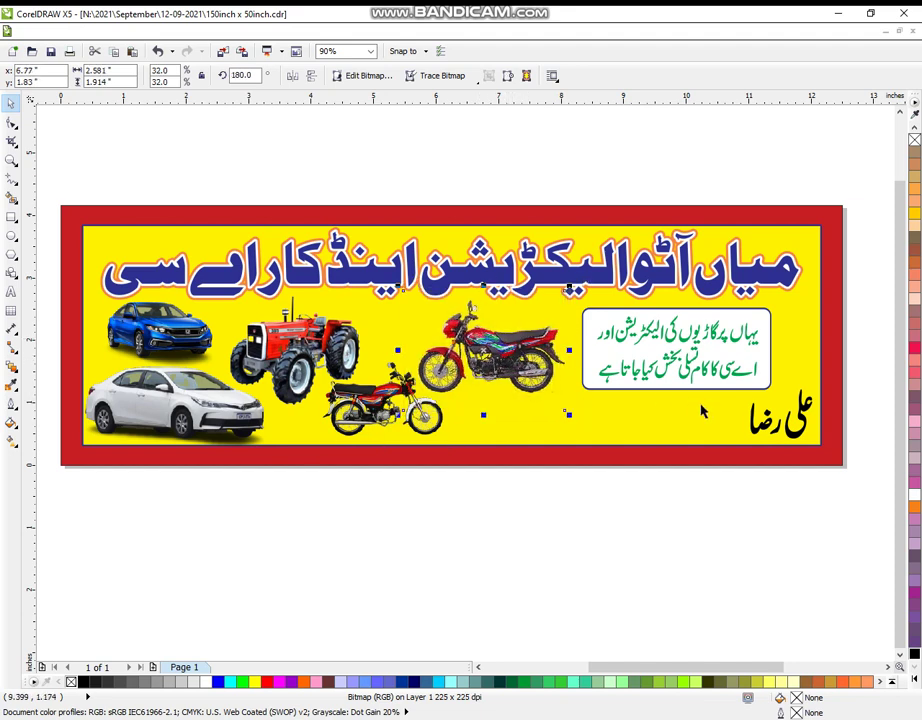
click(673, 512)
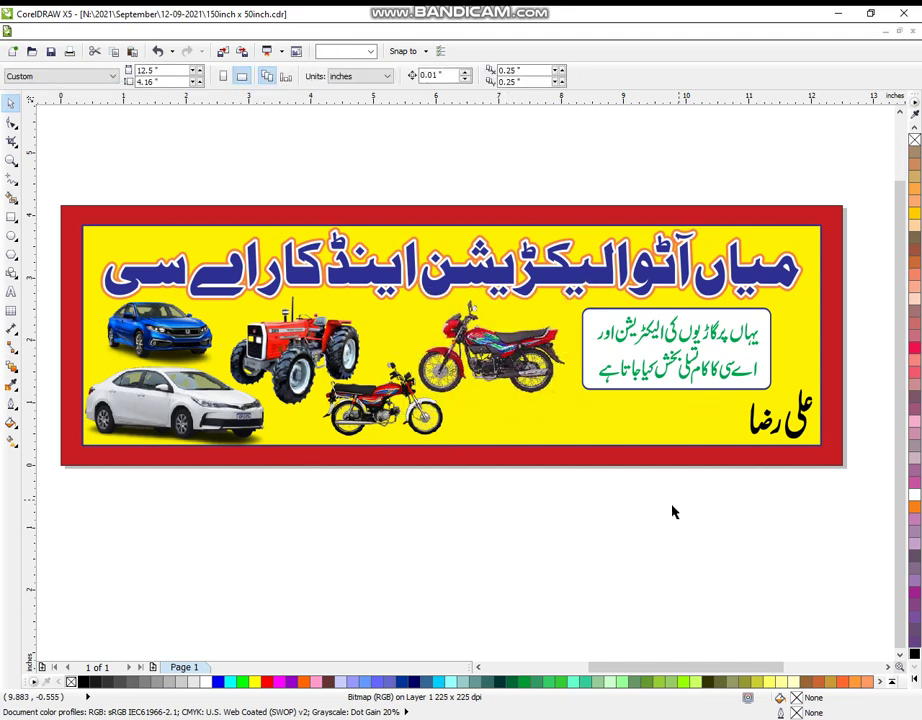
Type the two contact phone numbers, separated by a slash, as a text line below the banner.
click(11, 293)
click(166, 574)
text(ا)
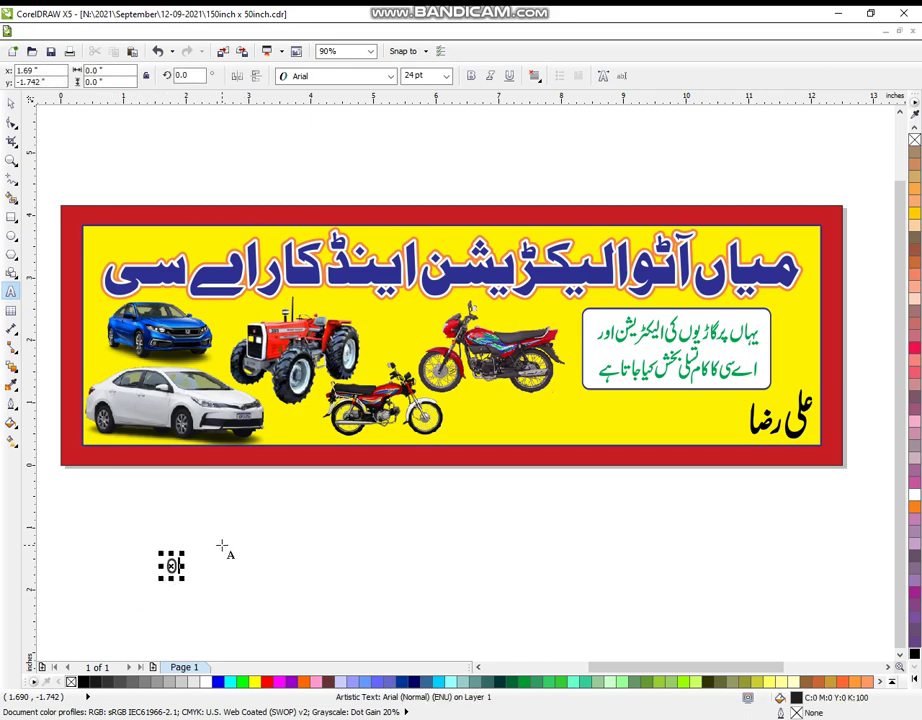
text(ا)
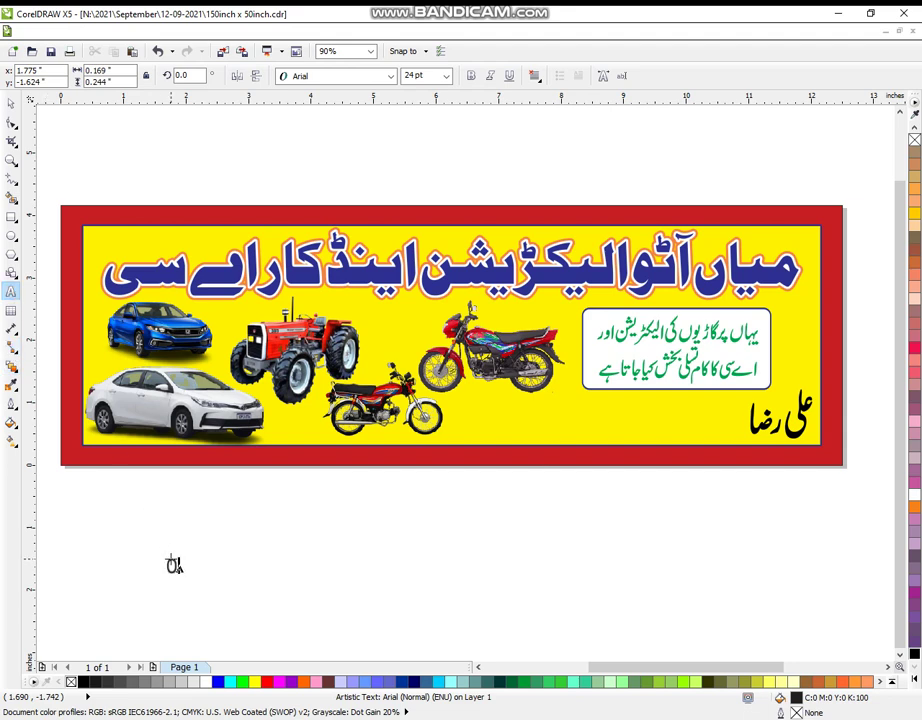
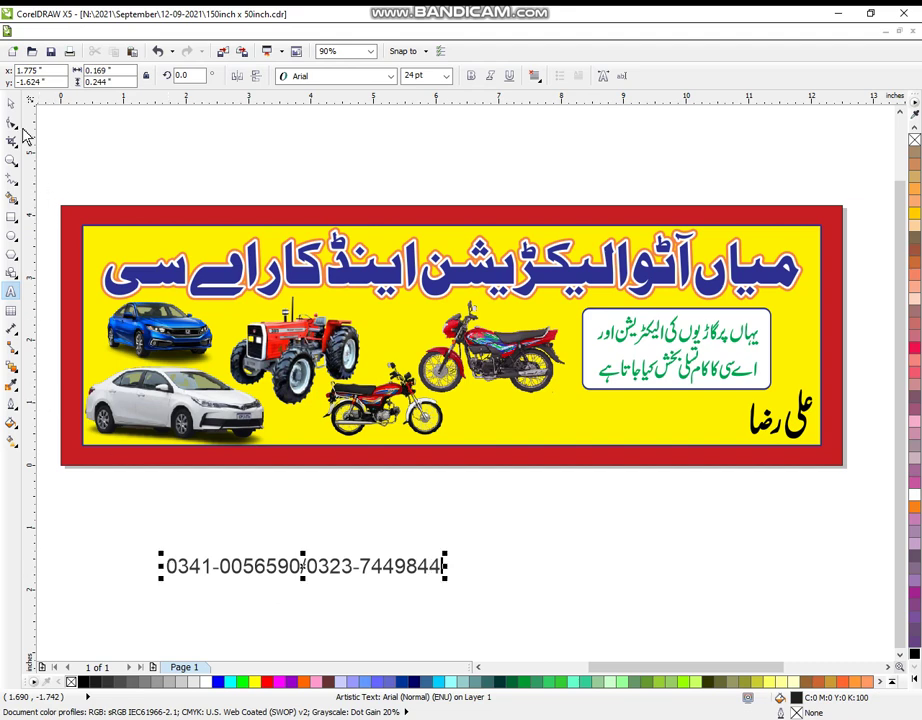
Set the phone-number text to Arial Black, move it into the banner's lower right and narrow it.
click(326, 78)
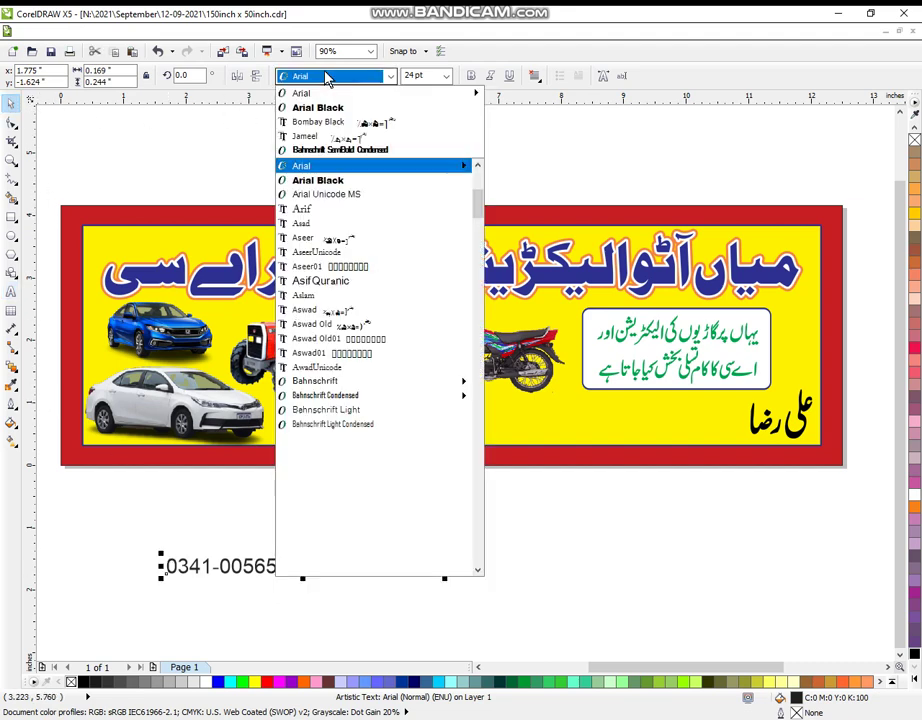
click(340, 107)
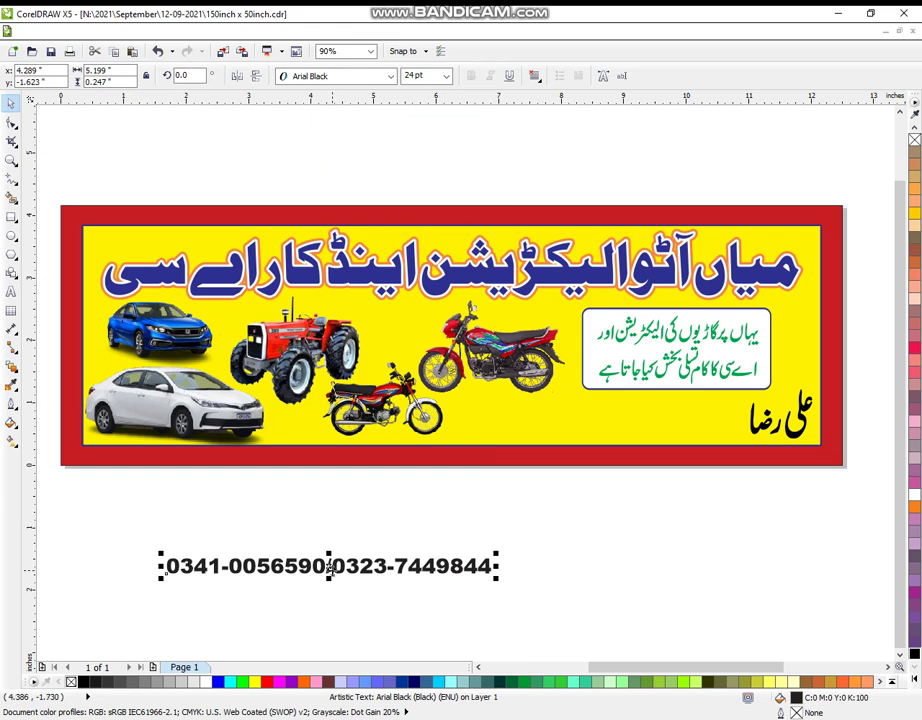
drag(330, 566, 621, 429)
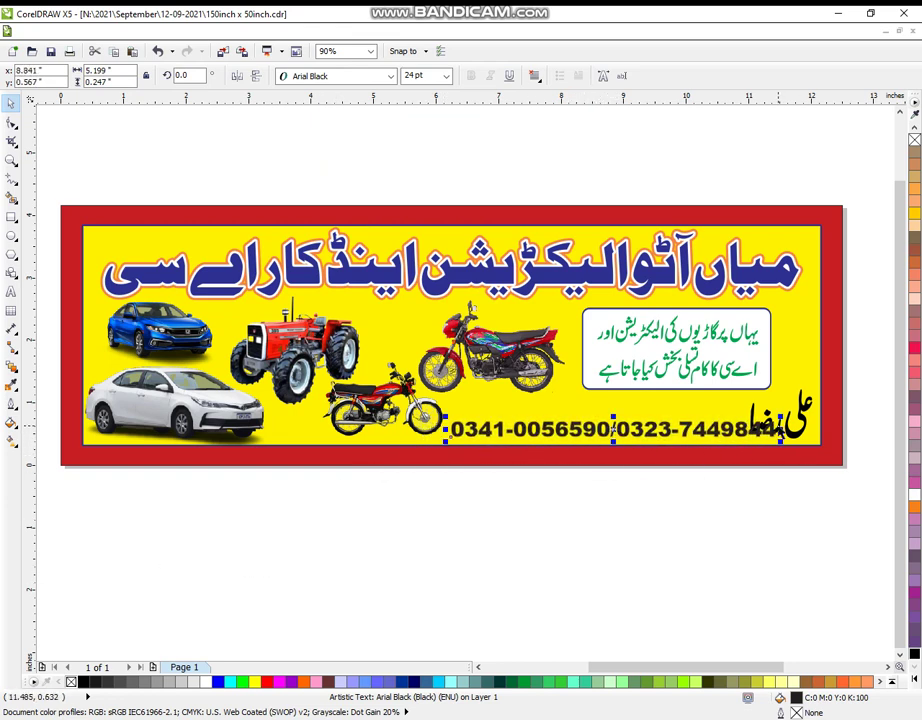
drag(783, 429, 747, 436)
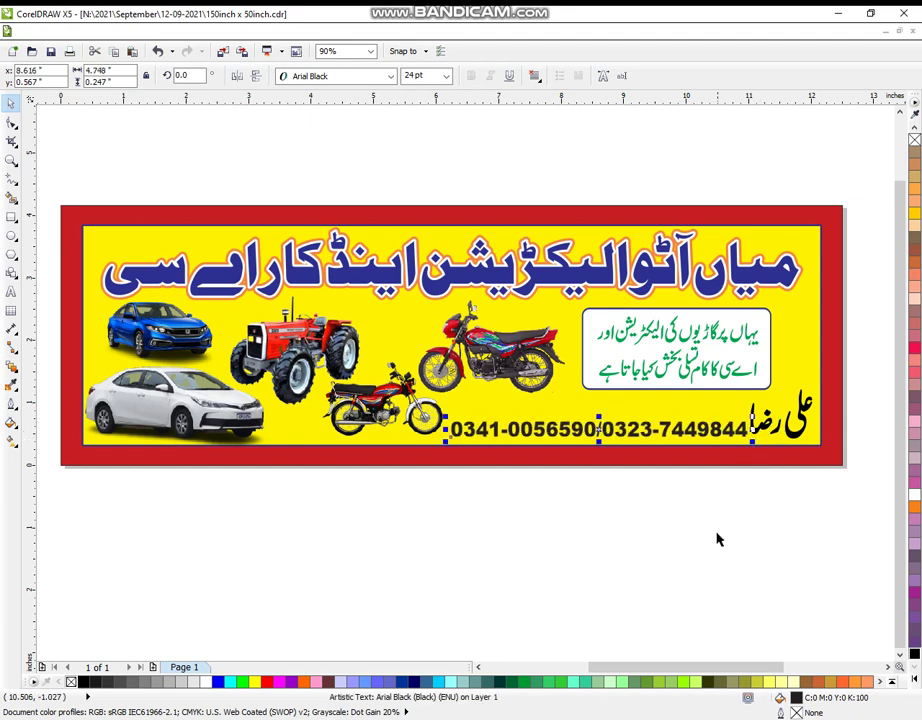
Break the phone numbers onto two stacked lines and position them beside the Urdu name.
click(12, 292)
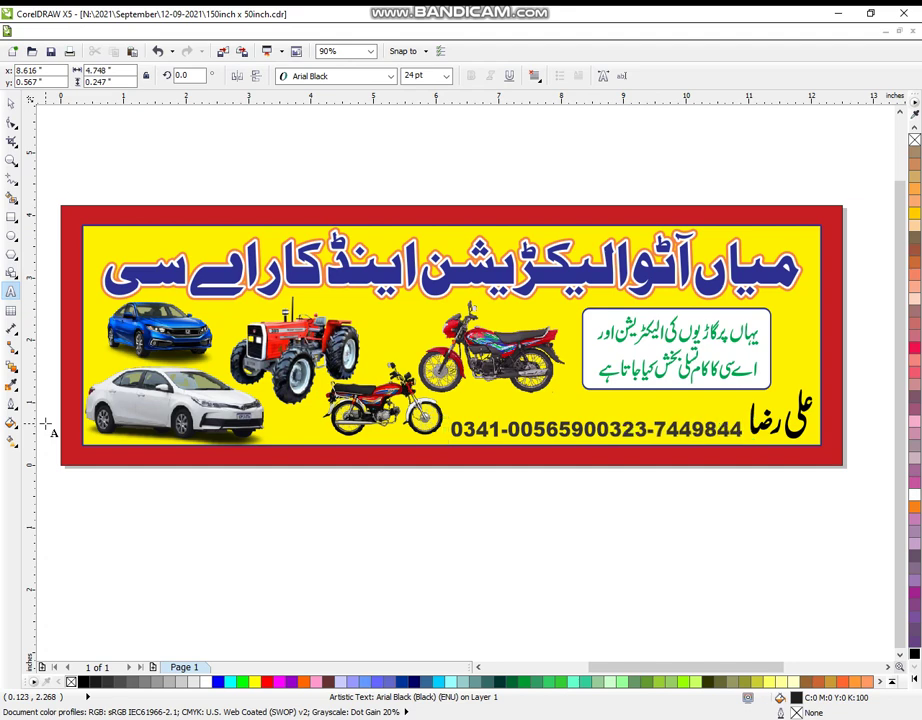
key(Return)
click(10, 103)
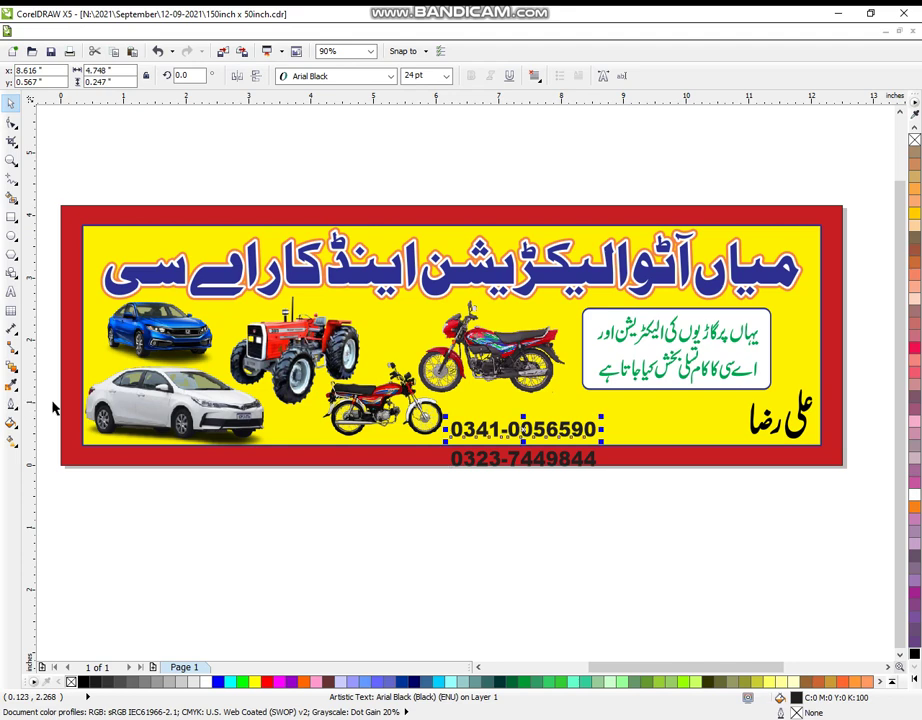
drag(535, 476, 535, 450)
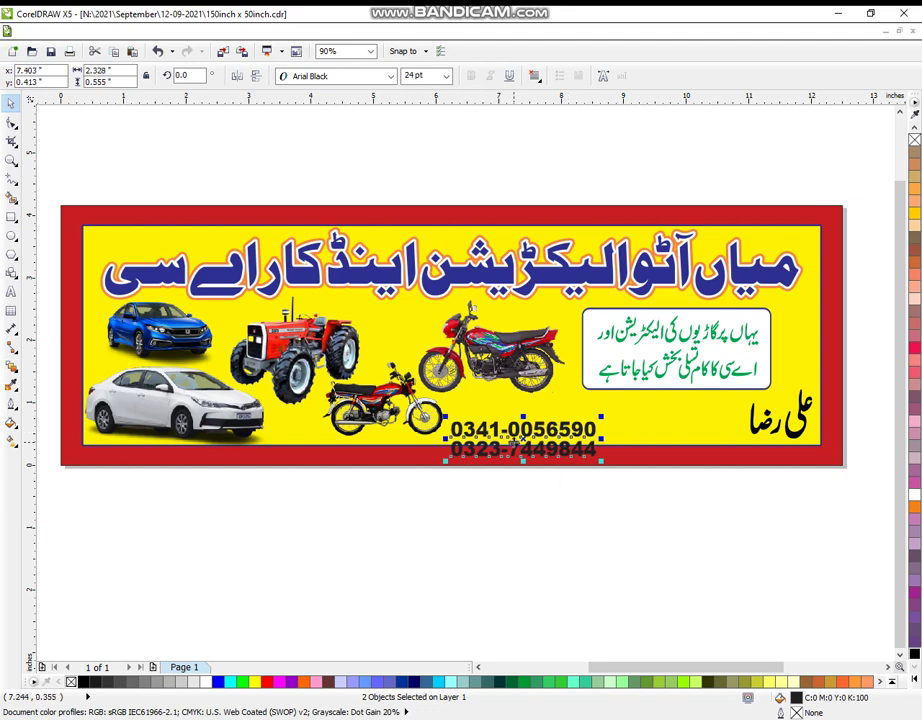
drag(533, 455, 667, 418)
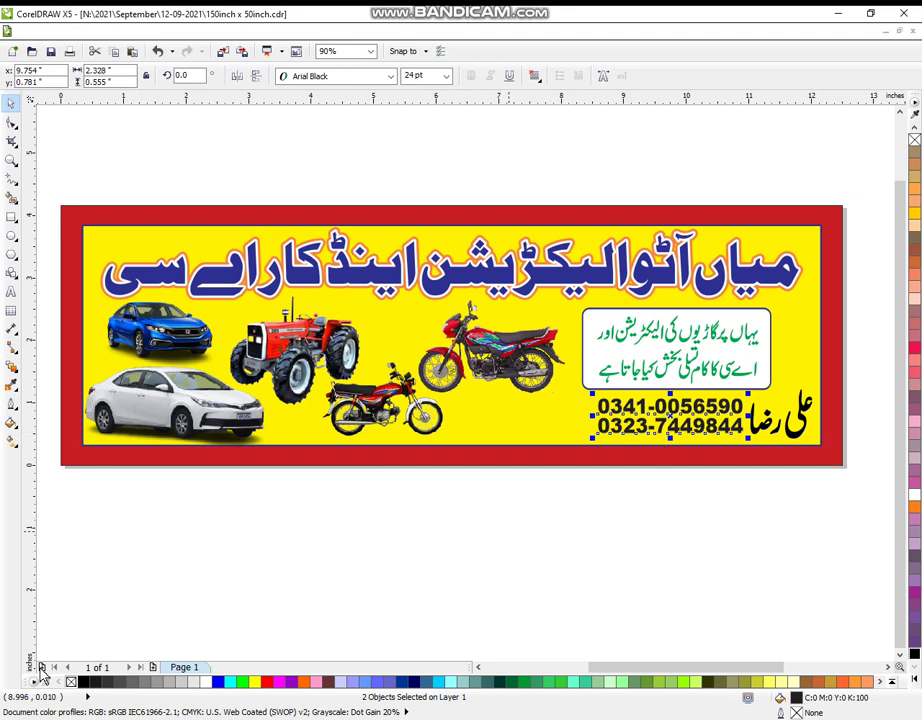
Give the phone numbers an 8.0 pt outline that scales with the image.
click(11, 421)
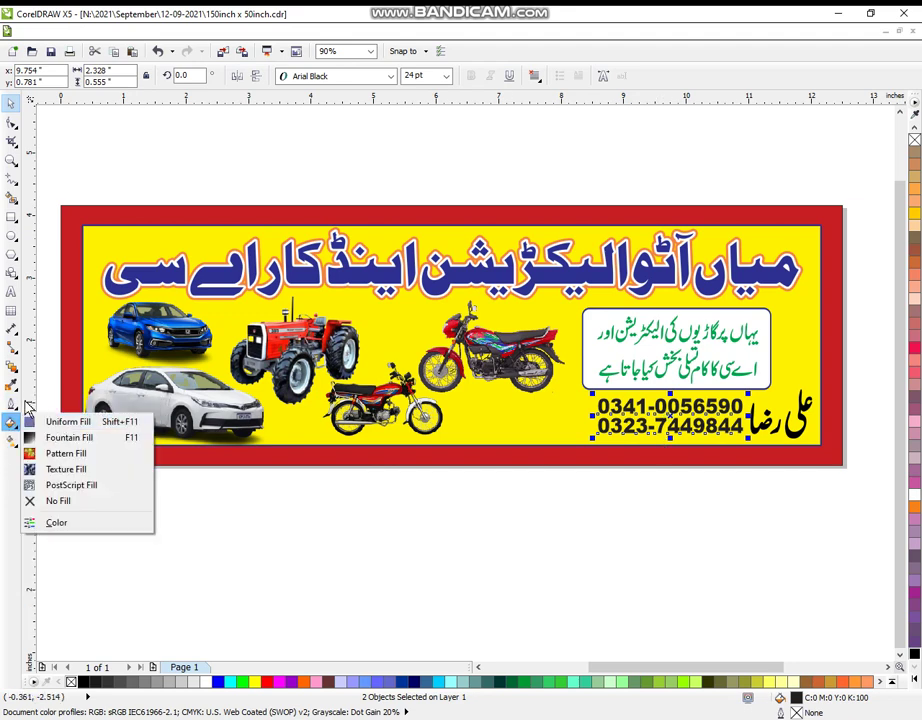
click(11, 403)
click(46, 404)
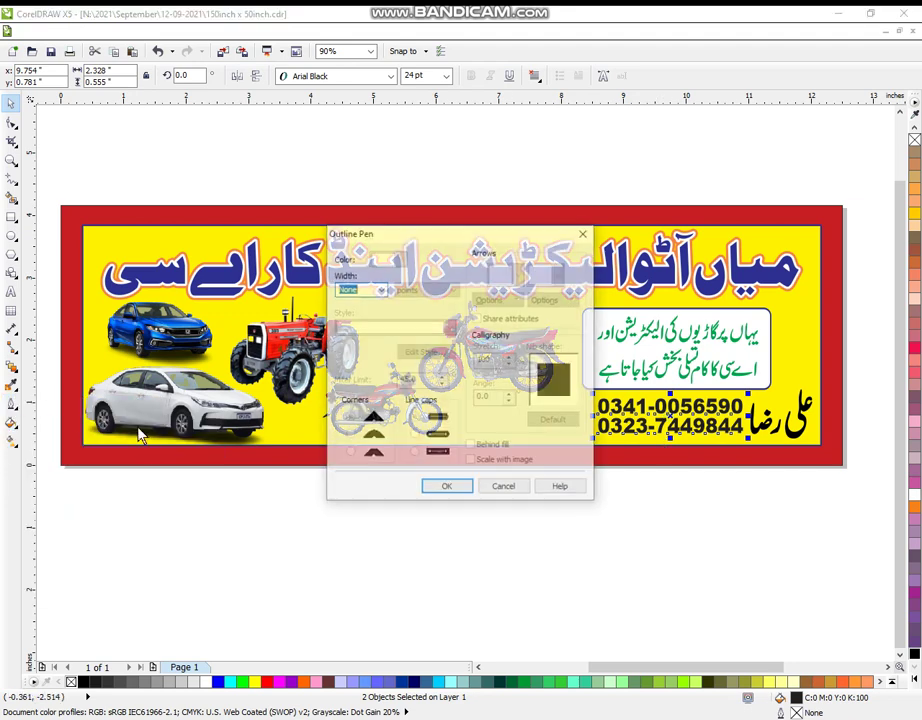
click(379, 291)
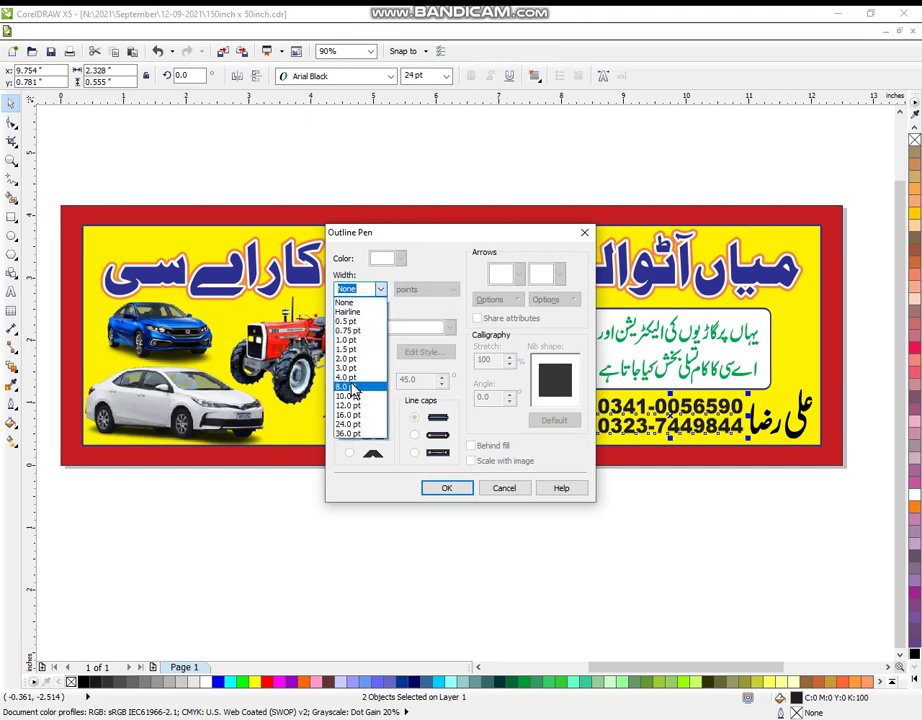
click(354, 387)
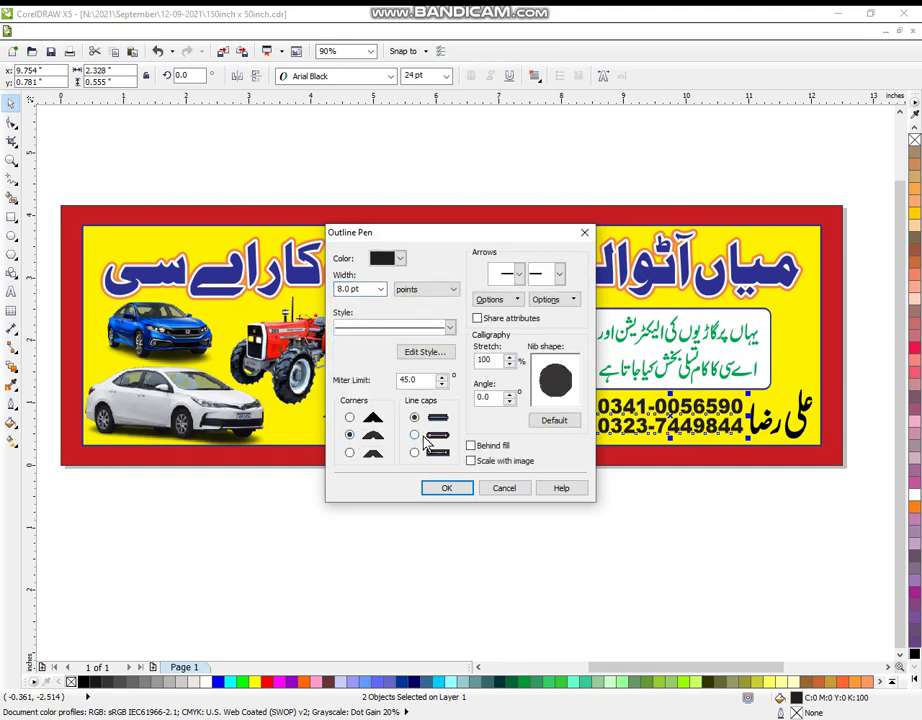
click(471, 461)
click(447, 487)
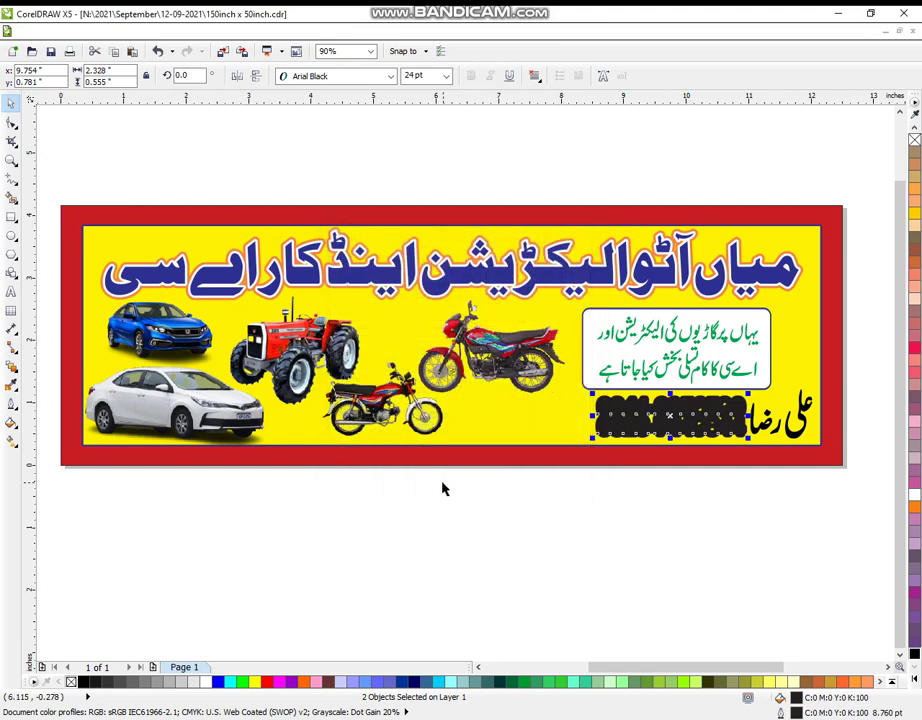
Fill the phone numbers red and nudge them slightly down.
click(913, 681)
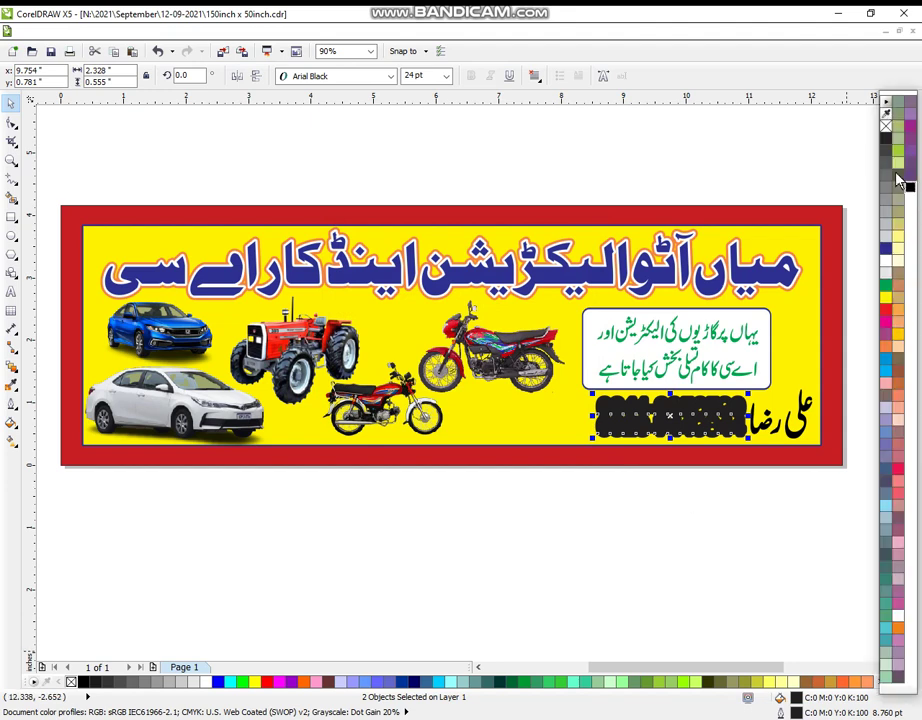
click(886, 309)
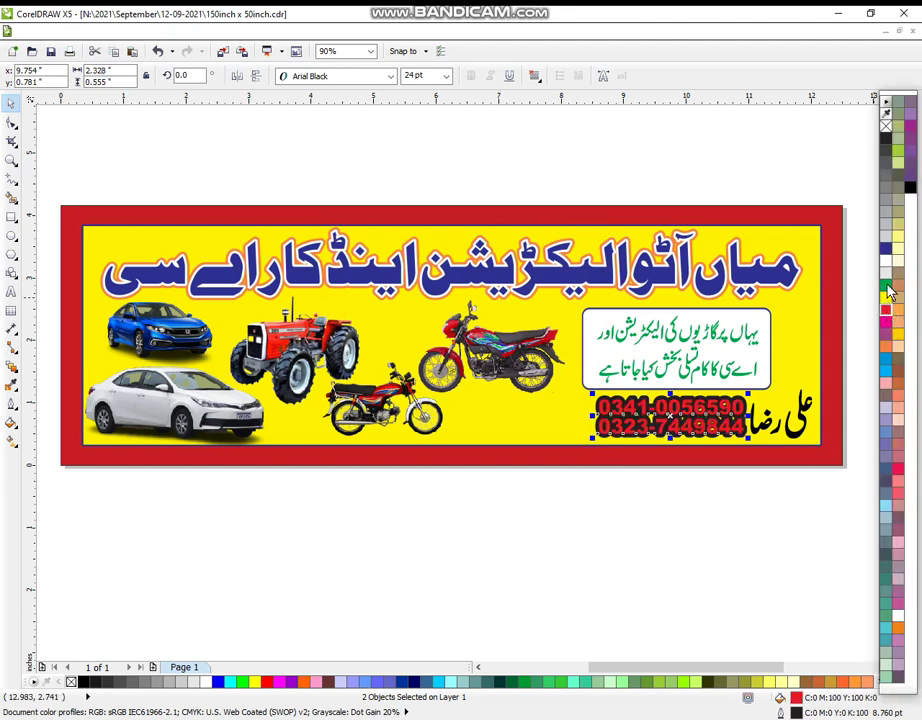
click(757, 539)
click(707, 428)
drag(707, 428, 708, 432)
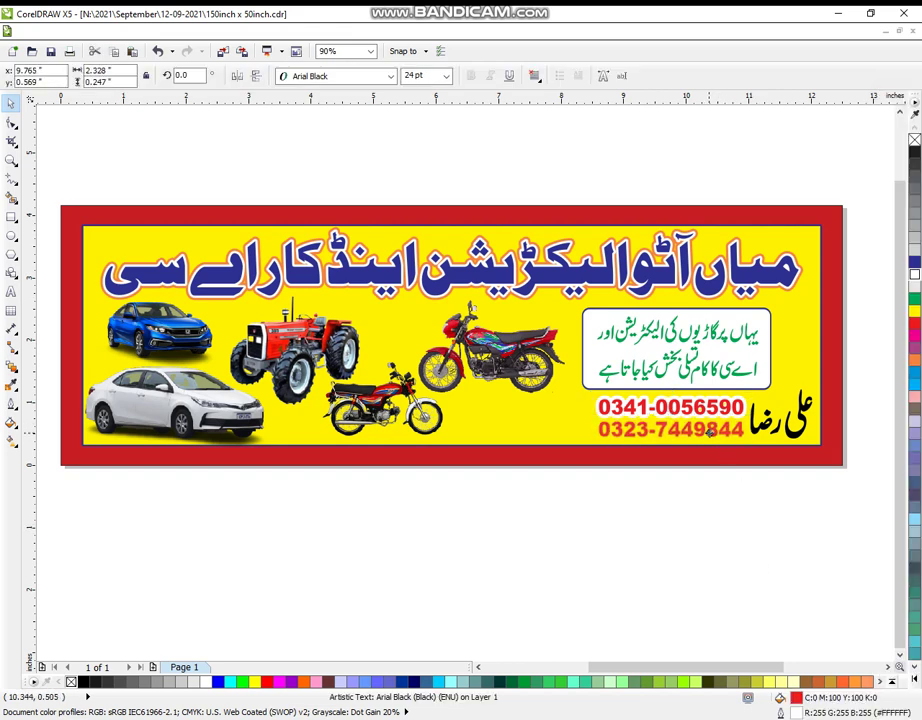
shift+click(713, 418)
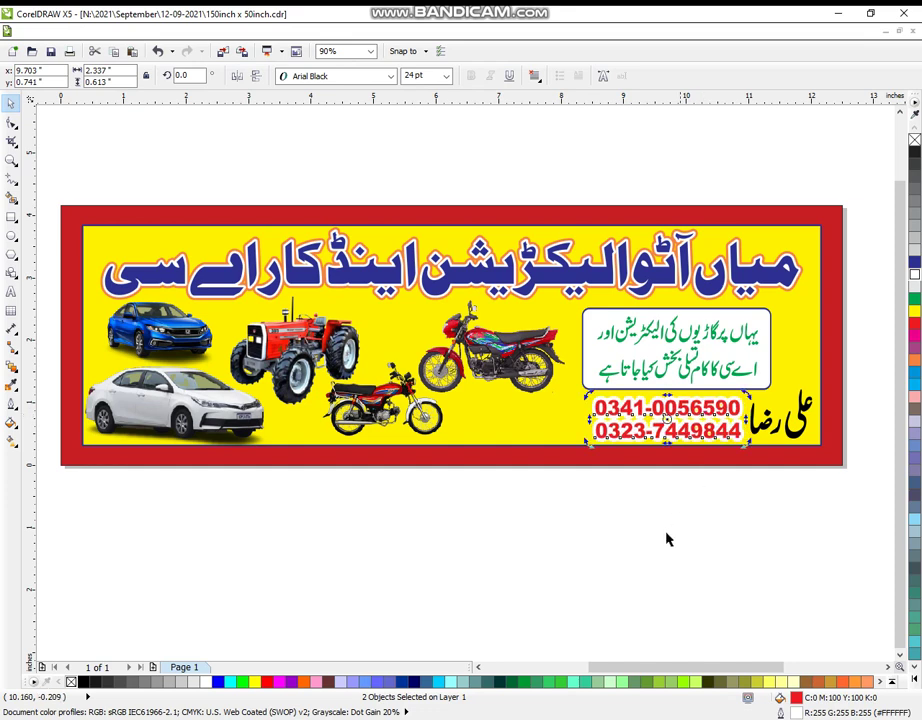
click(667, 556)
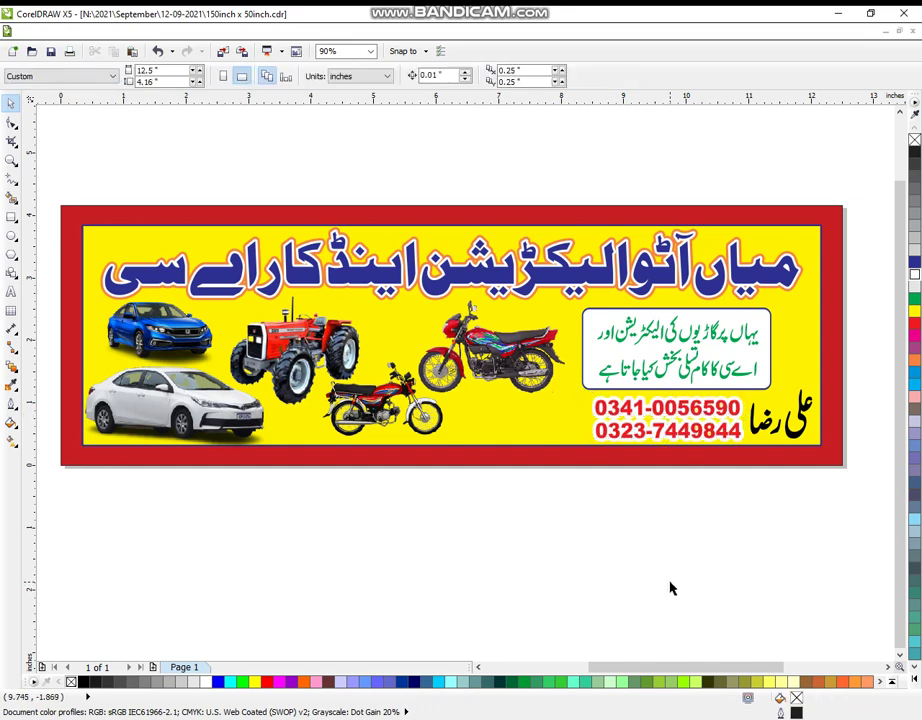
Stretch the Urdu headline group slightly wider by its right-middle handle.
drag(87, 204, 840, 320)
drag(804, 263, 817, 263)
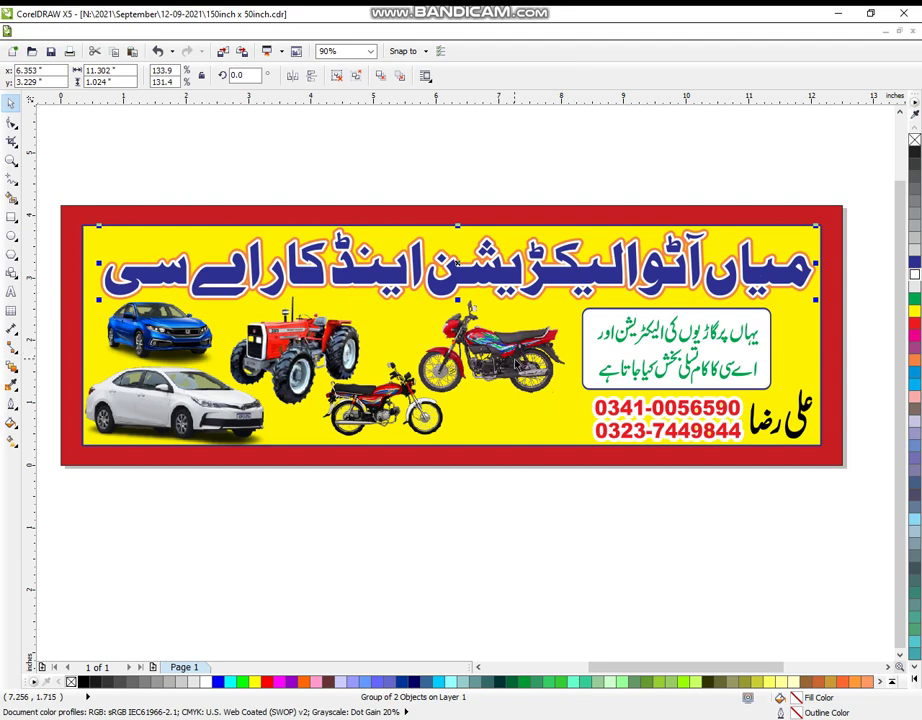
click(401, 536)
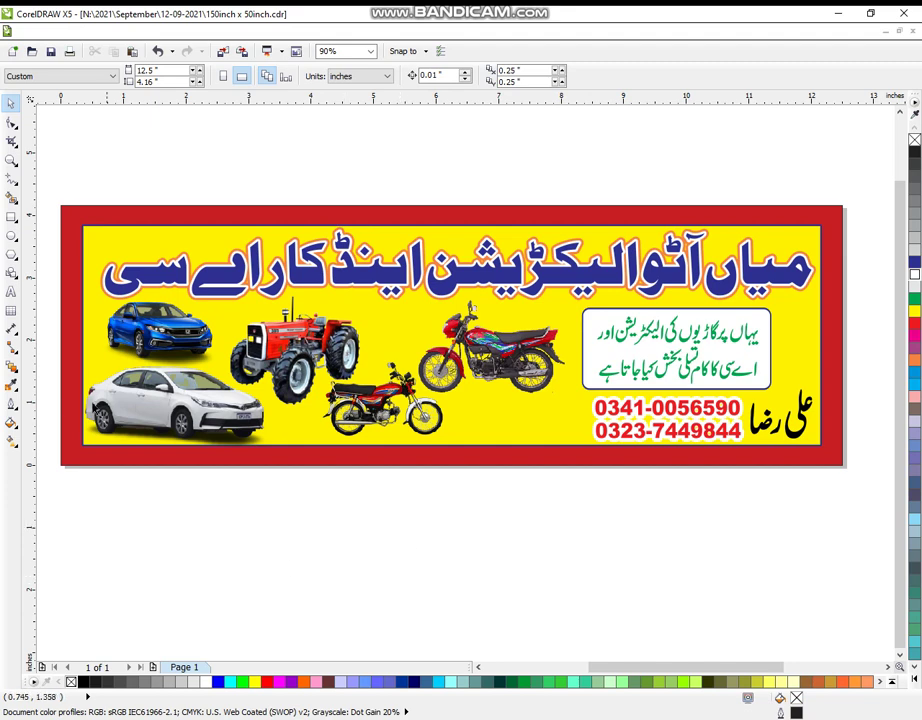
Zoom the view to fit the banner and reselect the headline group.
click(11, 160)
scroll(292, 174, down, 1)
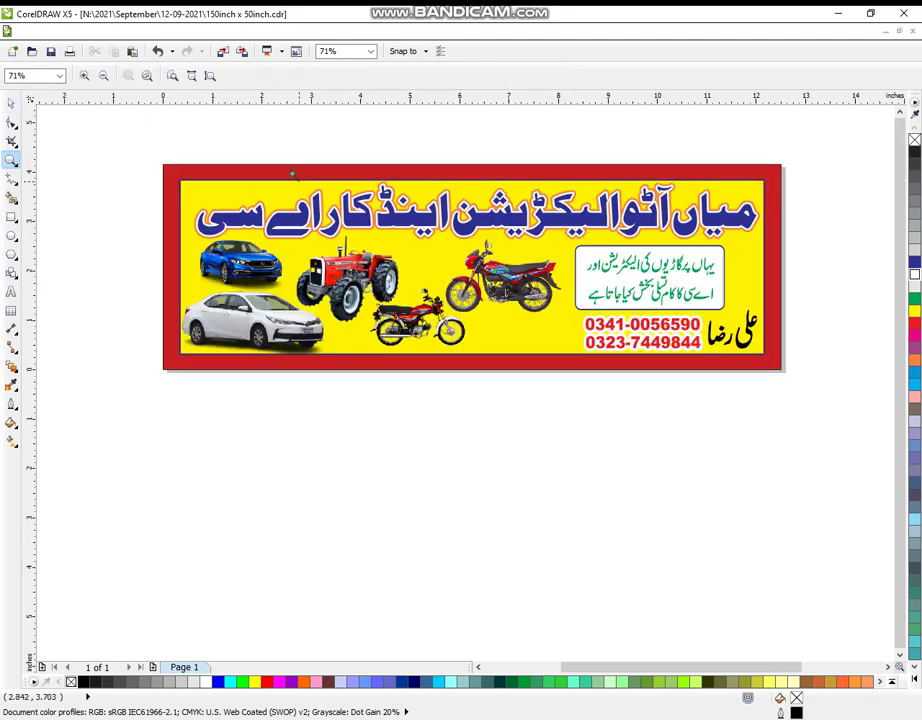
drag(119, 125, 881, 584)
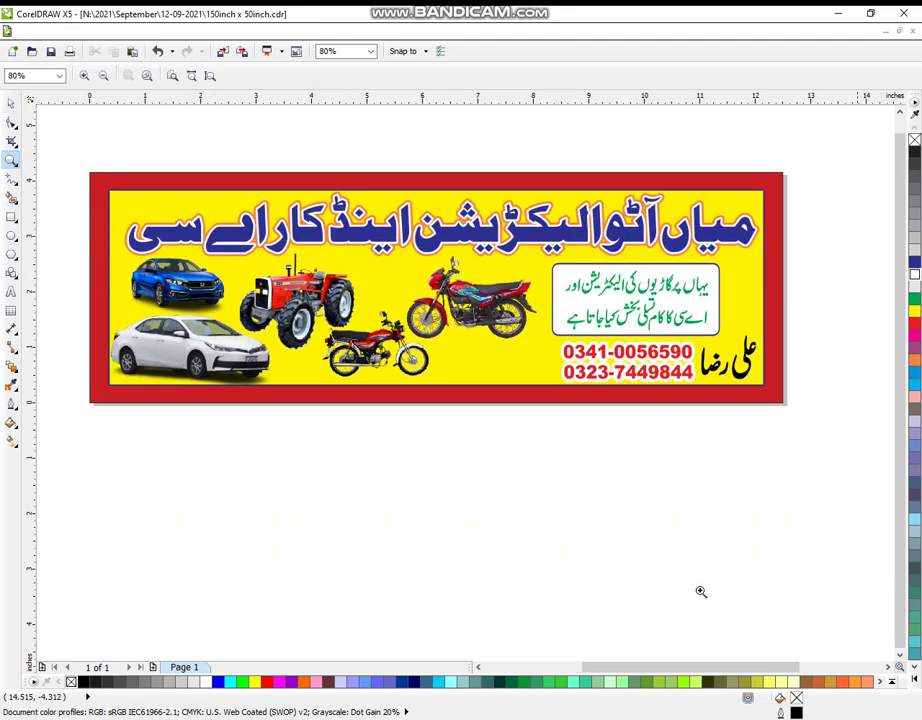
drag(68, 136, 835, 578)
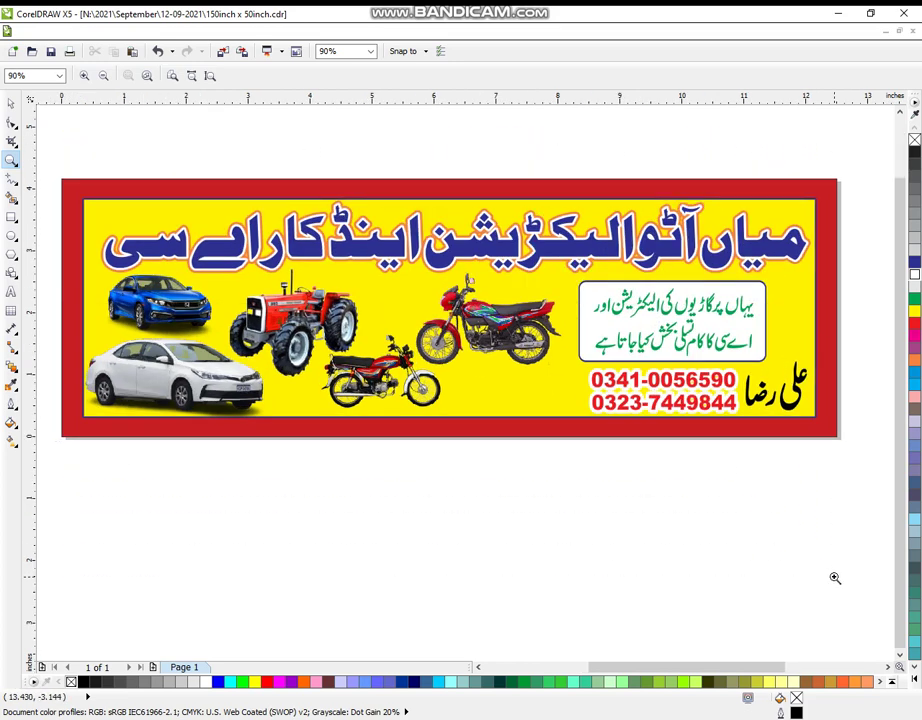
click(10, 102)
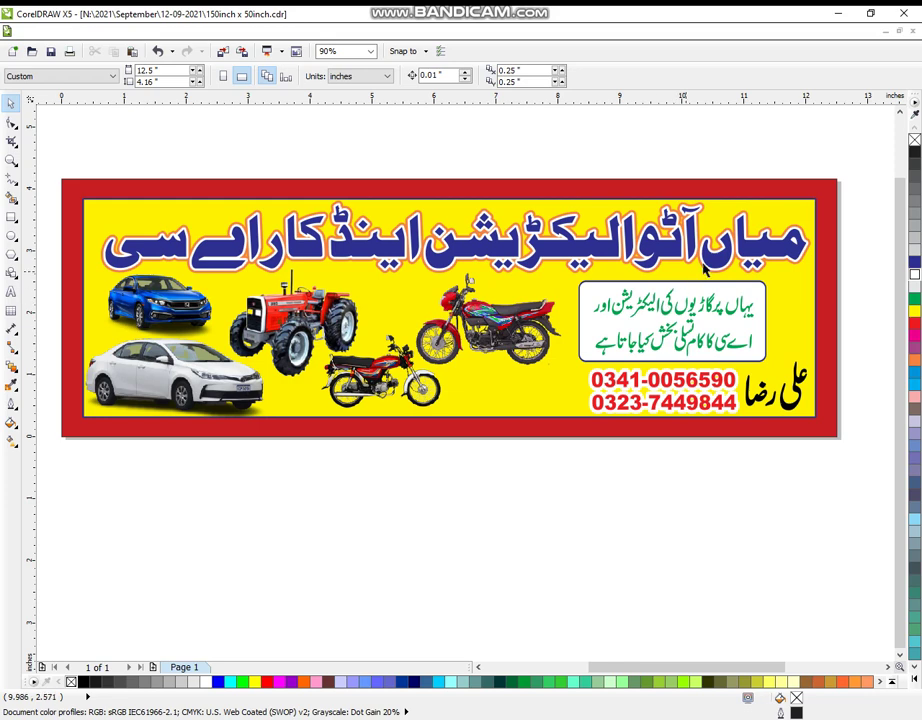
click(609, 252)
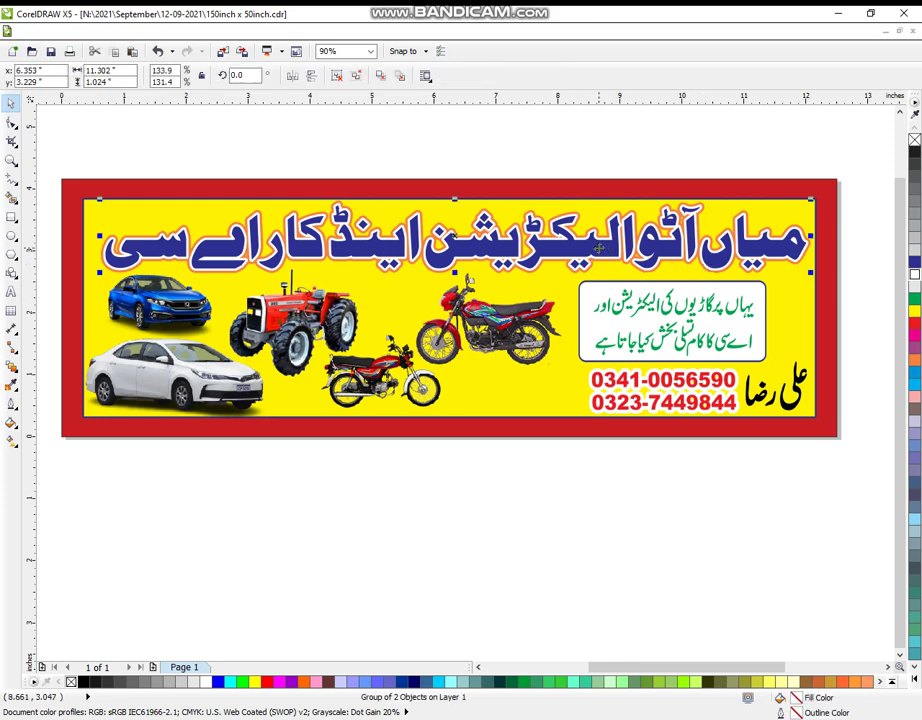
Ungroup the headline's two layers with Ctrl+U, undoing trial moves of the front layer.
key(ctrl+u)
drag(598, 248, 598, 178)
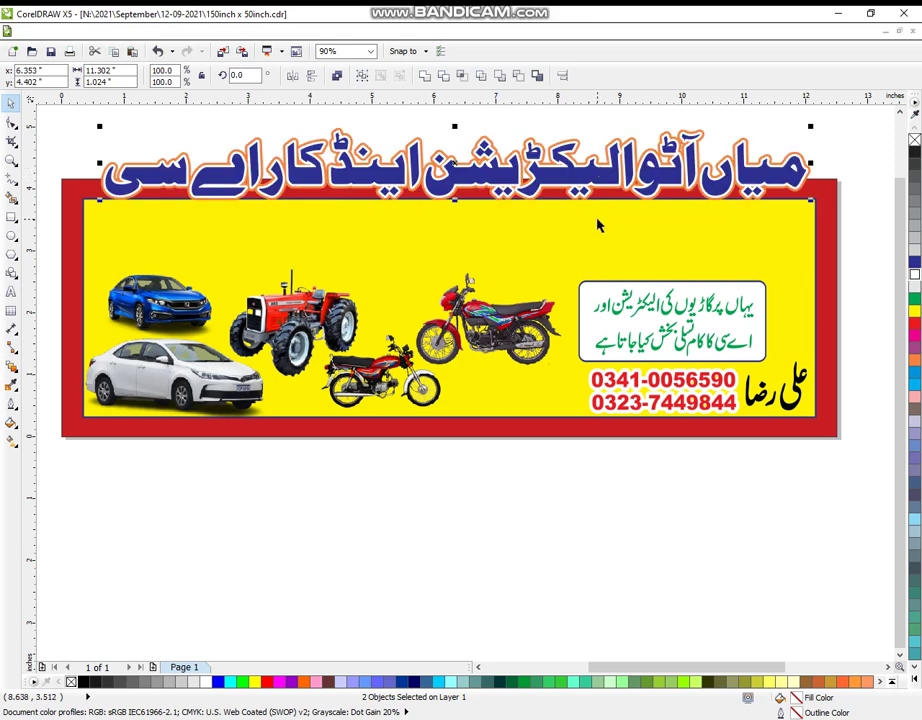
key(ctrl+z)
click(572, 514)
click(598, 247)
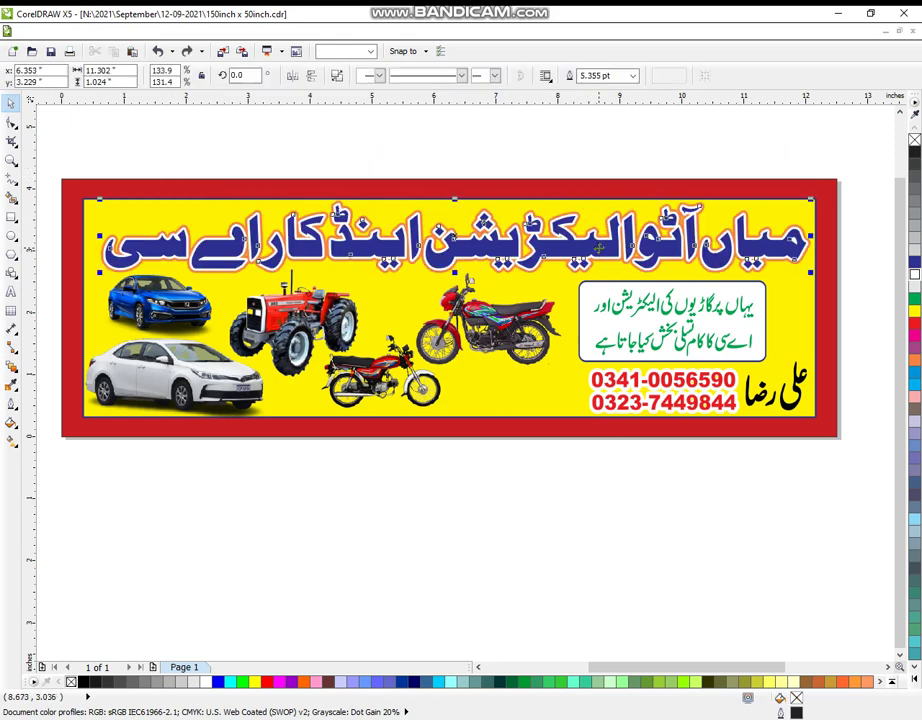
click(666, 538)
drag(662, 248, 670, 188)
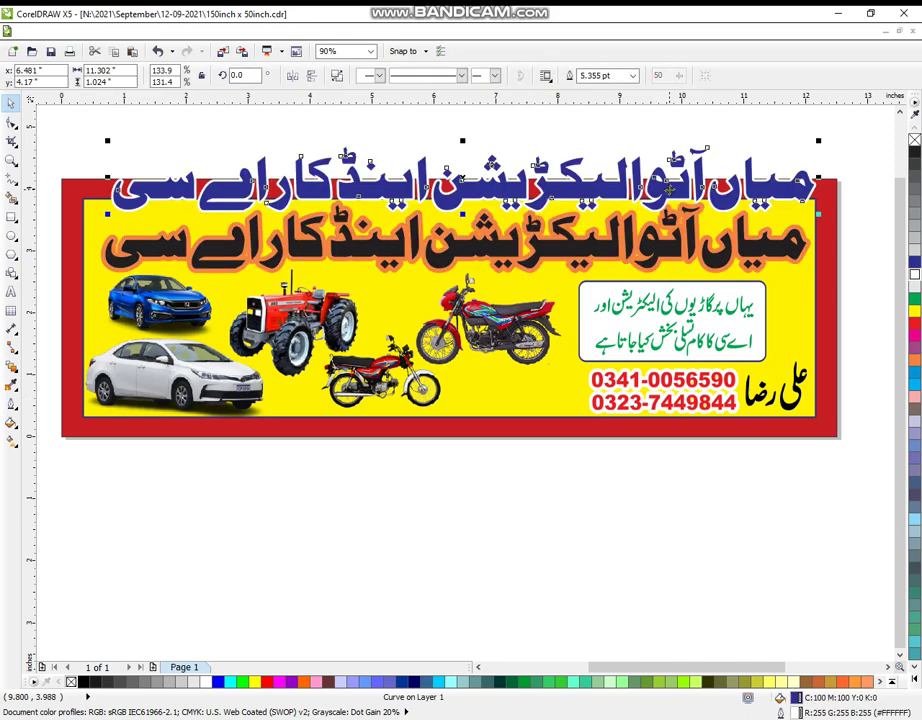
key(ctrl+z)
click(672, 541)
Remove the orange outline so the headline is a plain black shape.
click(655, 243)
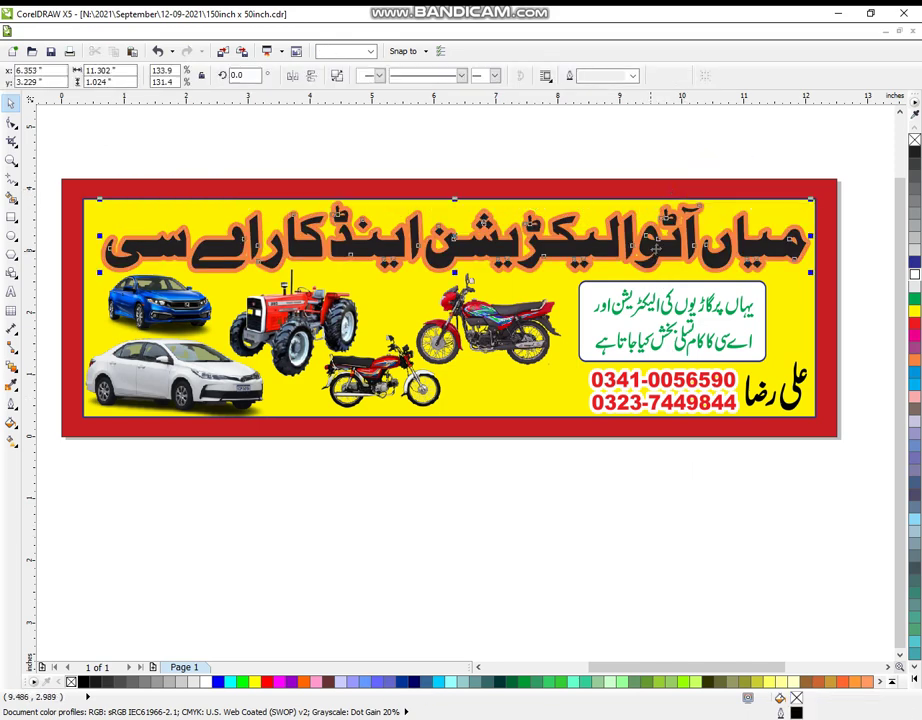
right_click(914, 141)
click(745, 556)
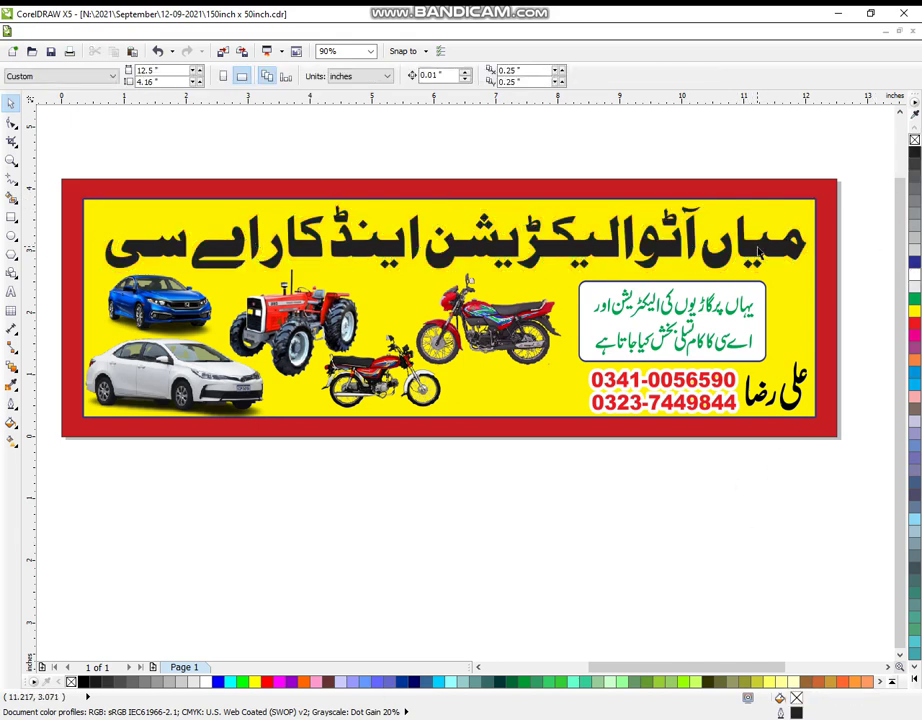
click(760, 253)
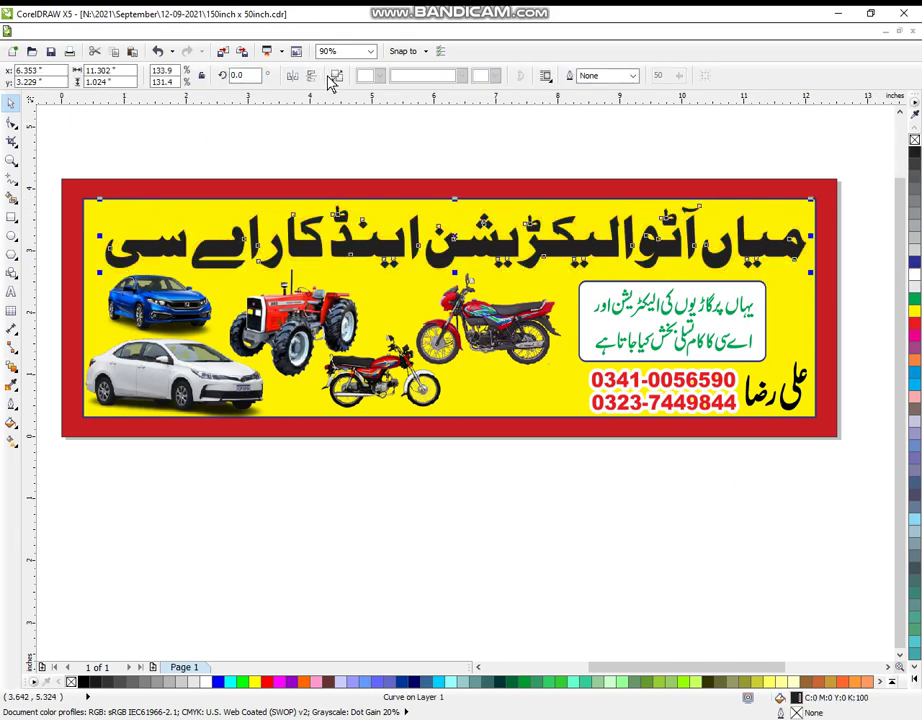
click(708, 189)
Combine the heading letters with Ctrl+L and lift آٹوالیکٹریشن to the top line.
drag(853, 158, 699, 285)
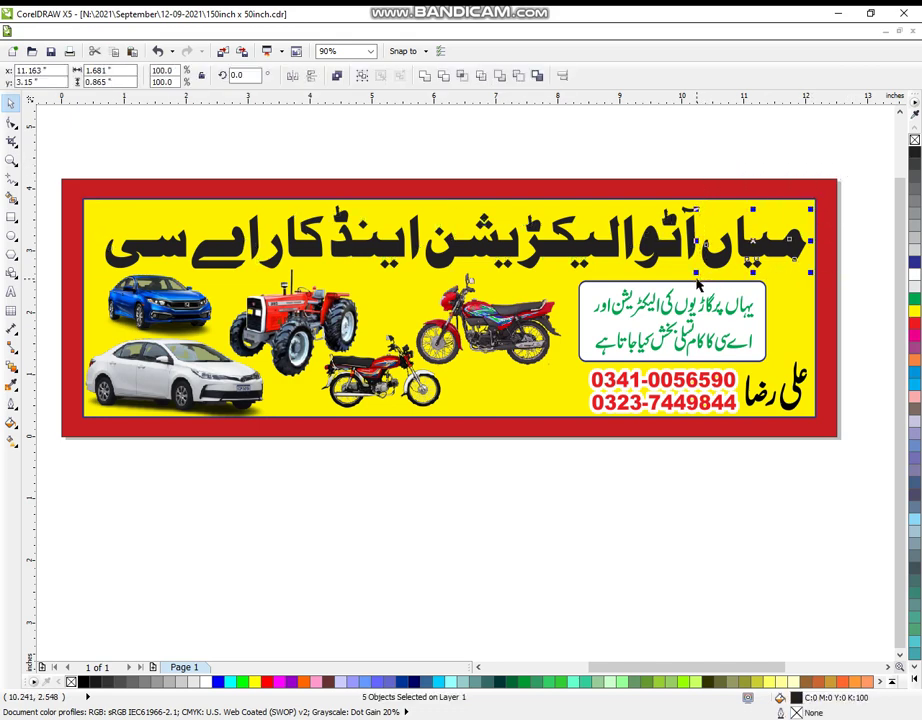
key(ctrl+l)
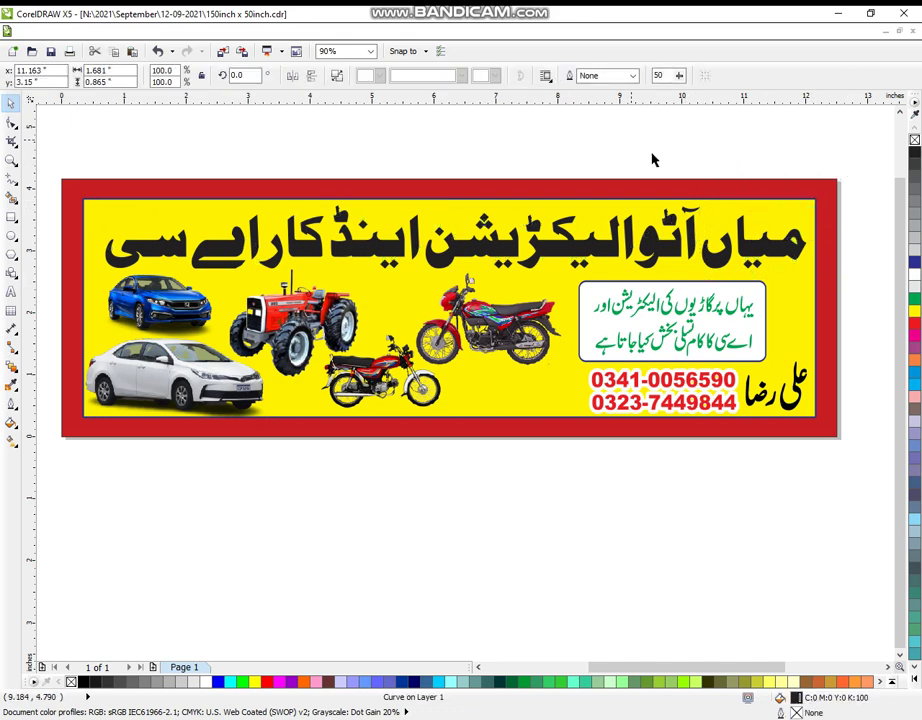
drag(706, 172, 95, 284)
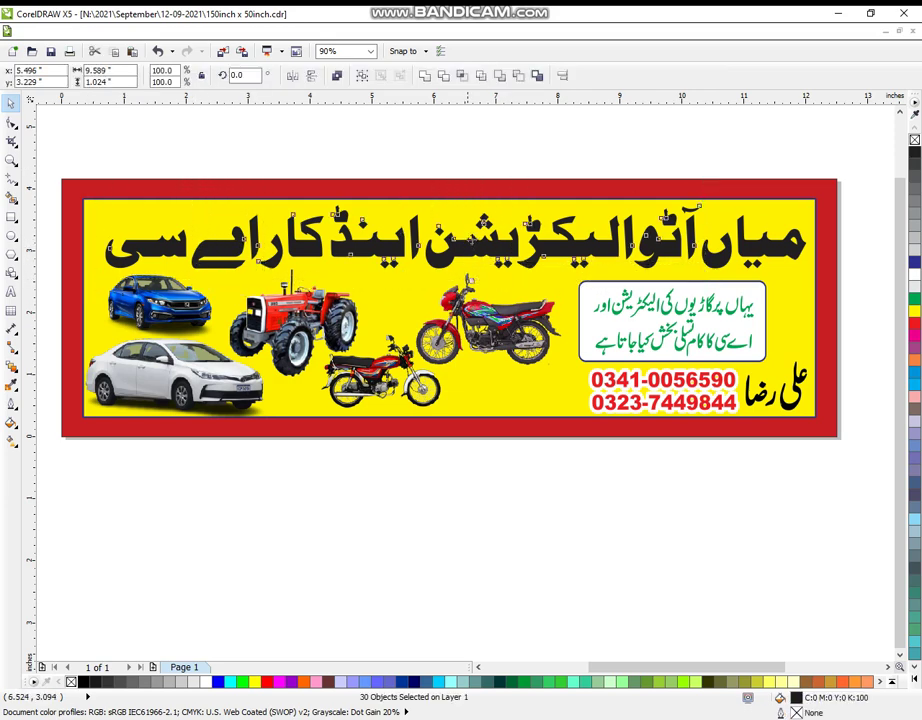
drag(468, 243, 493, 142)
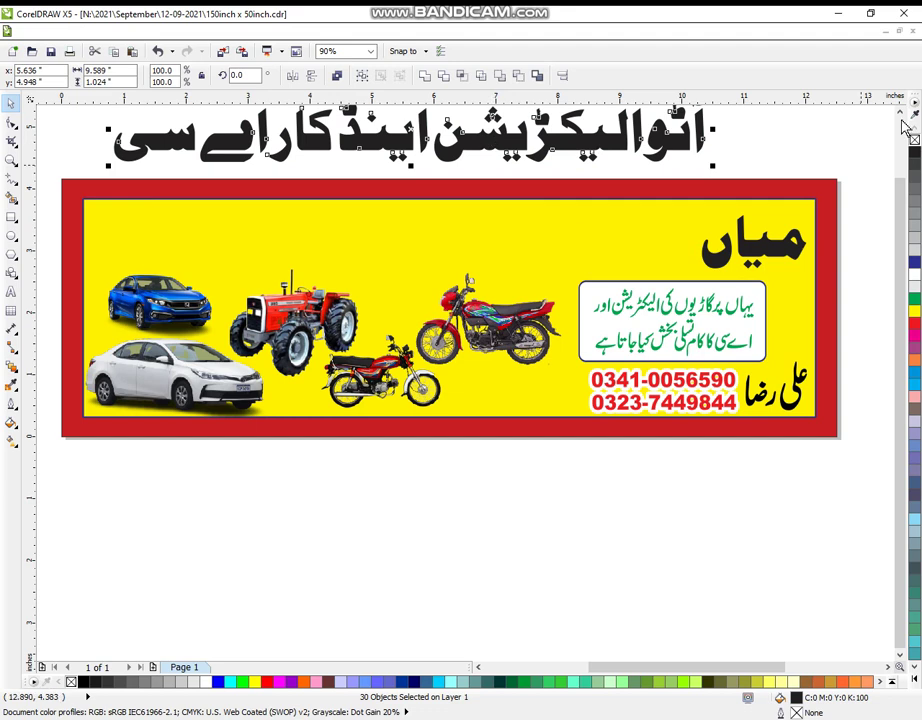
scroll(901, 115, up, 5)
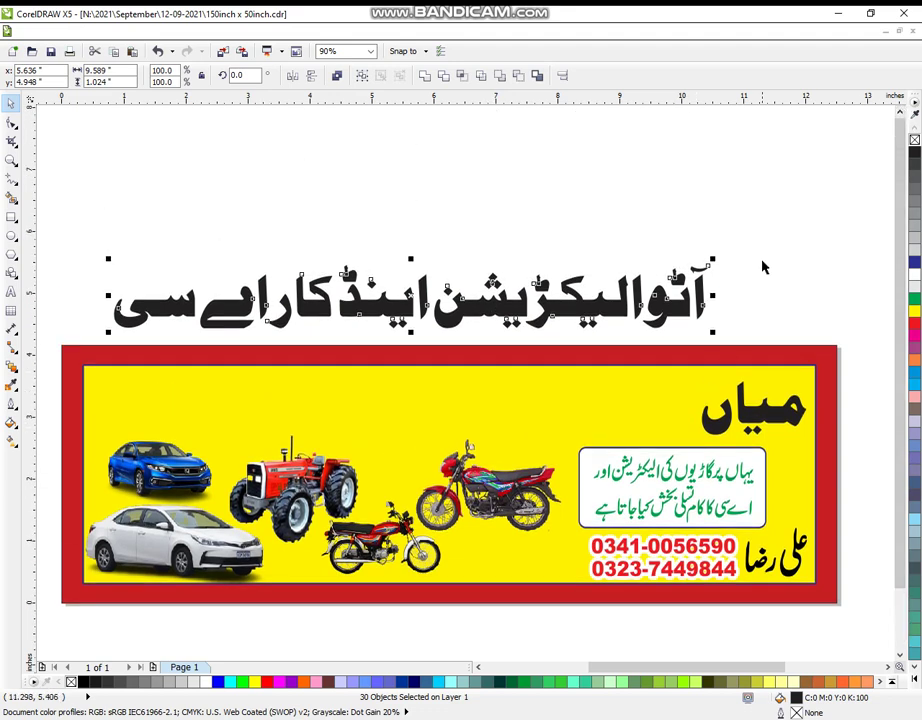
drag(776, 209, 431, 349)
key(ctrl+l)
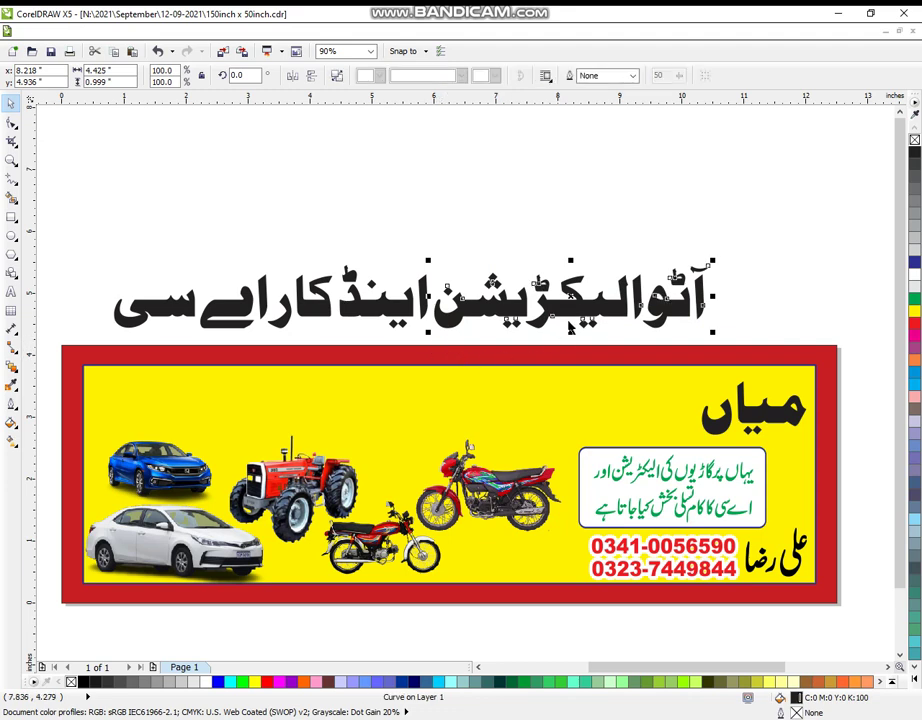
drag(556, 295, 470, 155)
Combine اینڈ and کار اے سی into single curves, placing کار اے سی under آٹوالیکٹریشن.
drag(481, 252, 342, 347)
key(ctrl+l)
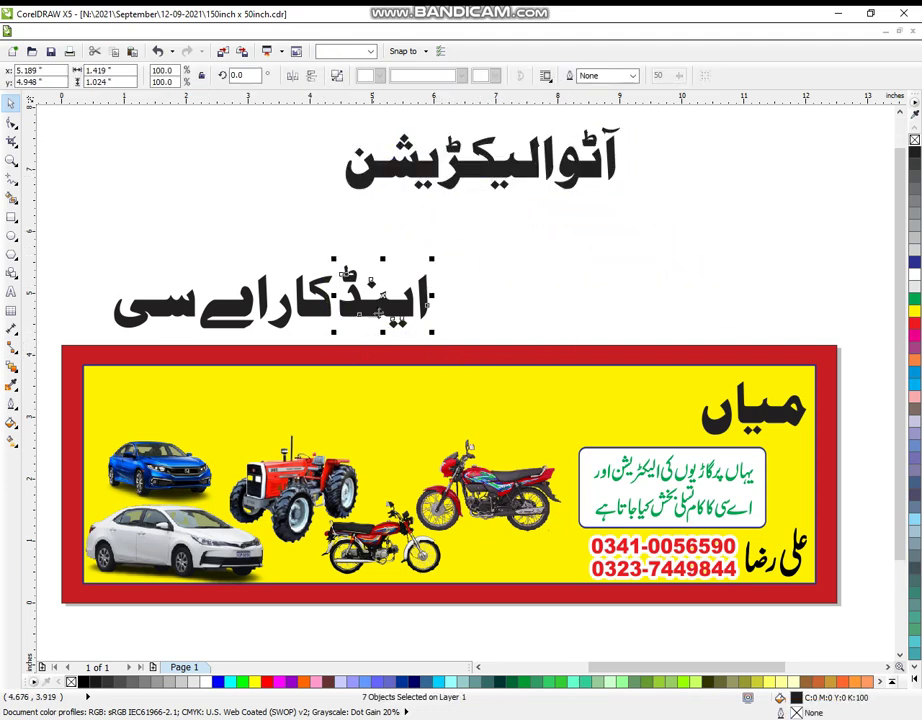
drag(380, 295, 710, 236)
drag(91, 270, 369, 343)
key(ctrl+l)
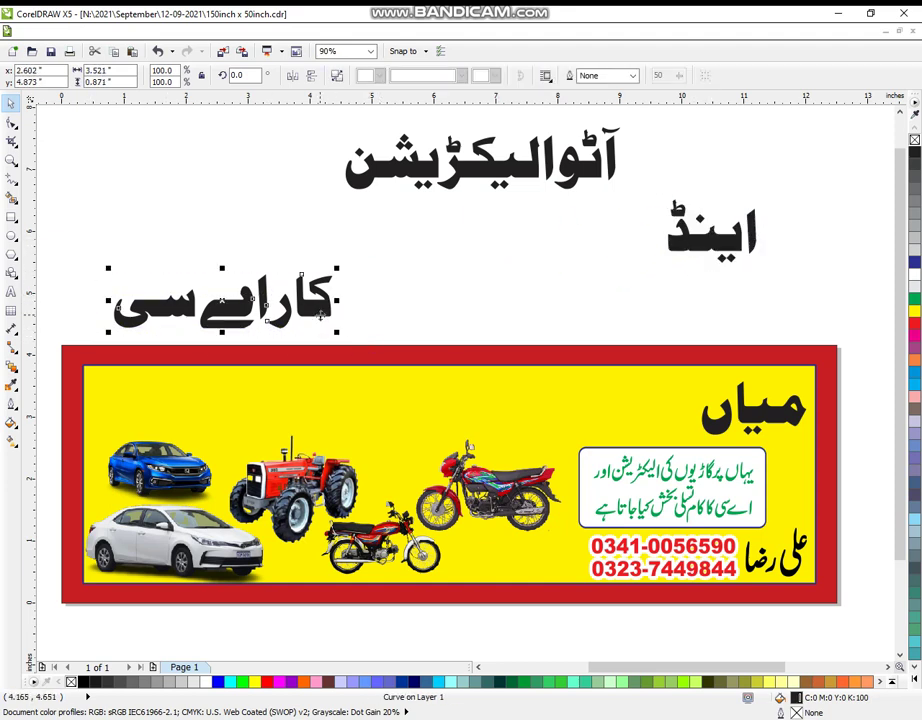
drag(324, 309, 578, 233)
Marquee-select the three heading words and group them with Ctrl+G.
shift+click(606, 167)
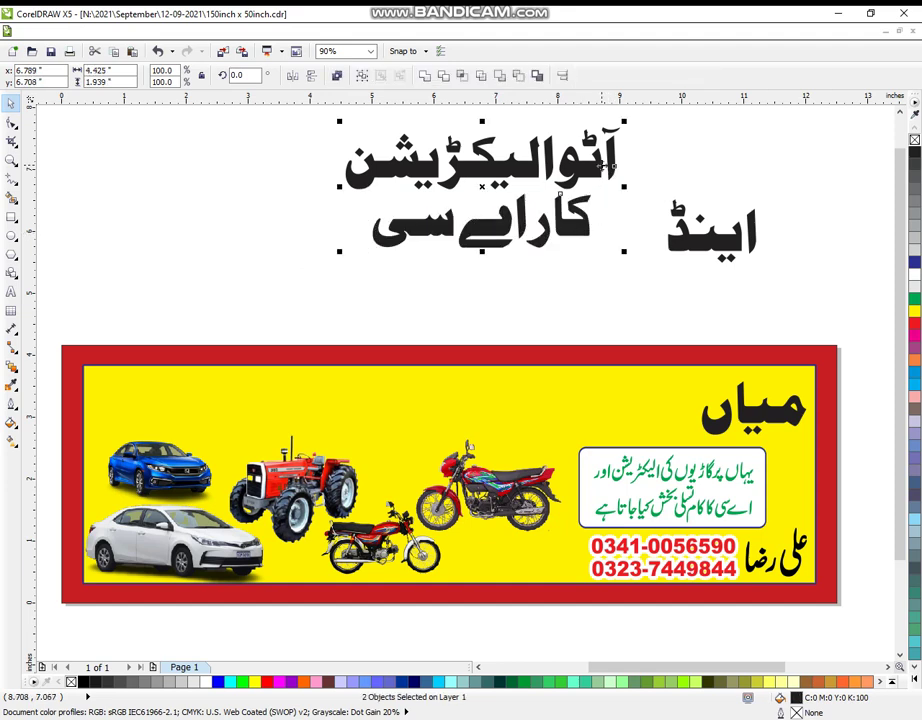
click(768, 181)
drag(770, 170, 632, 220)
click(900, 114)
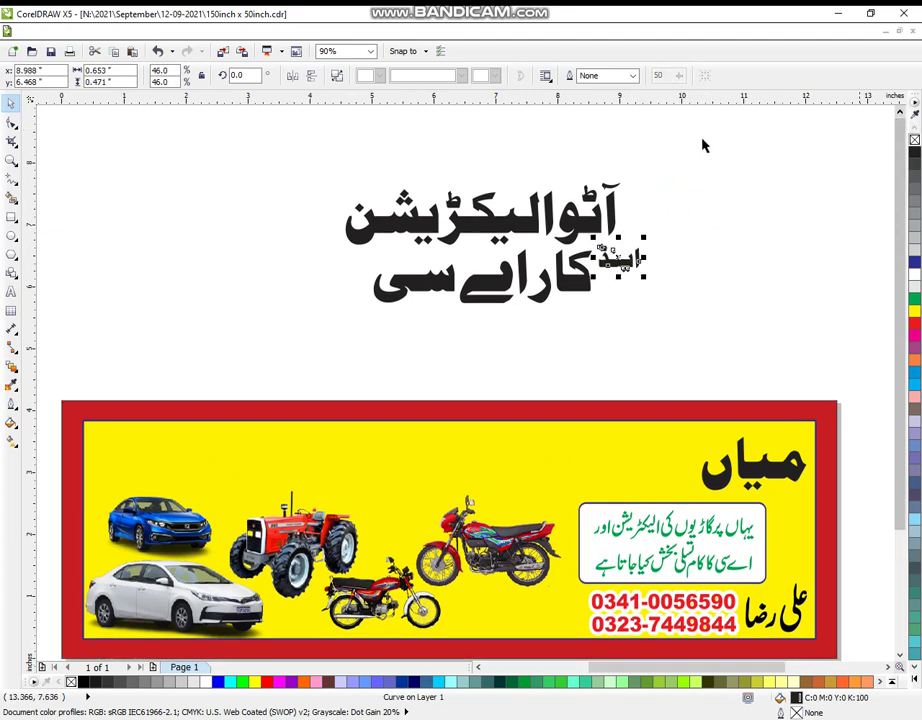
drag(288, 150, 670, 350)
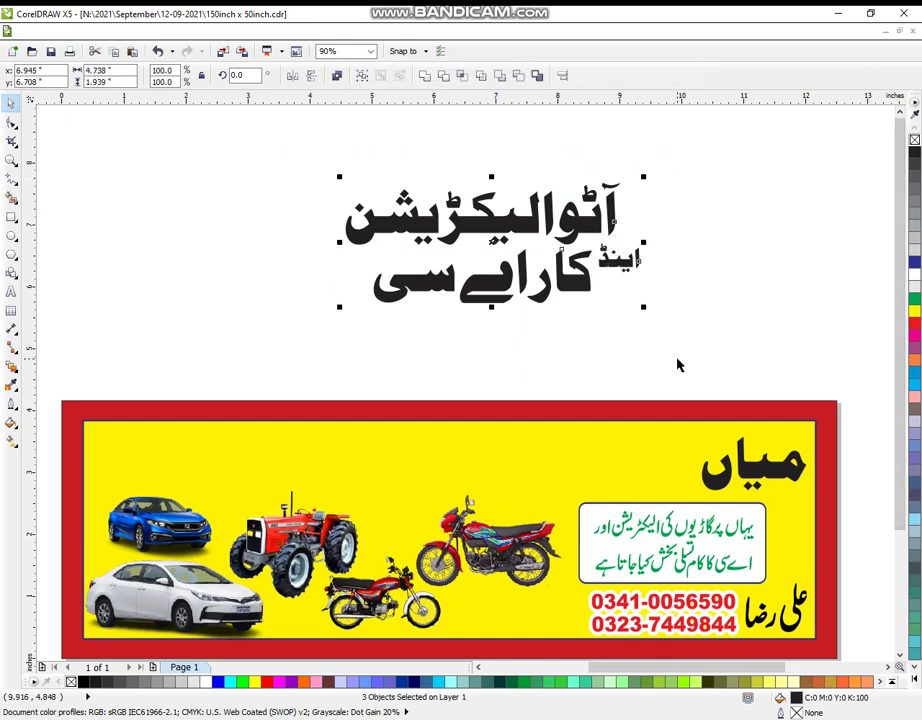
key(ctrl+g)
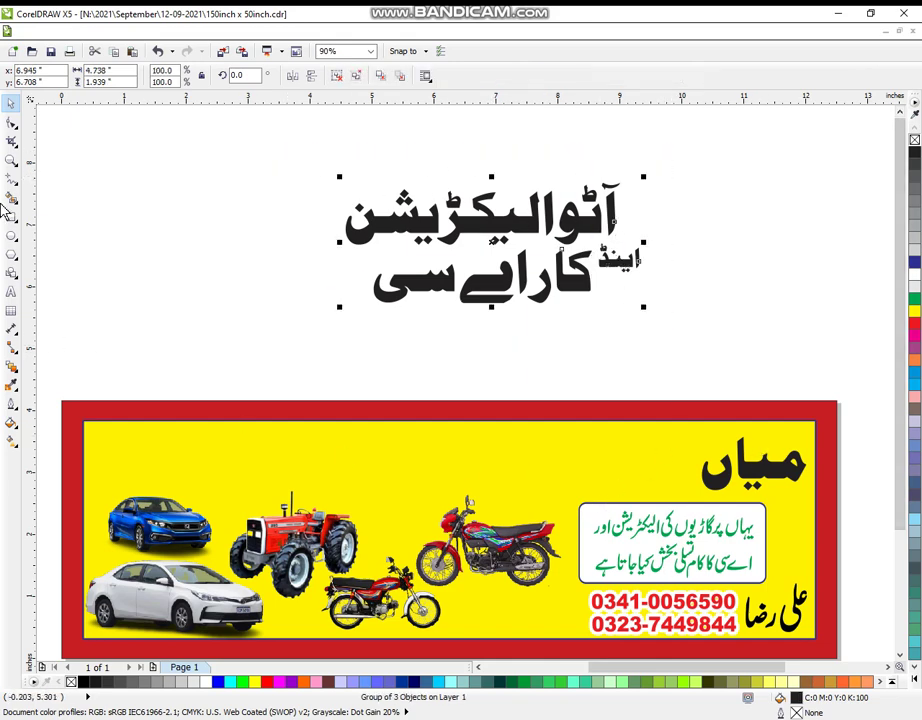
double_click(11, 159)
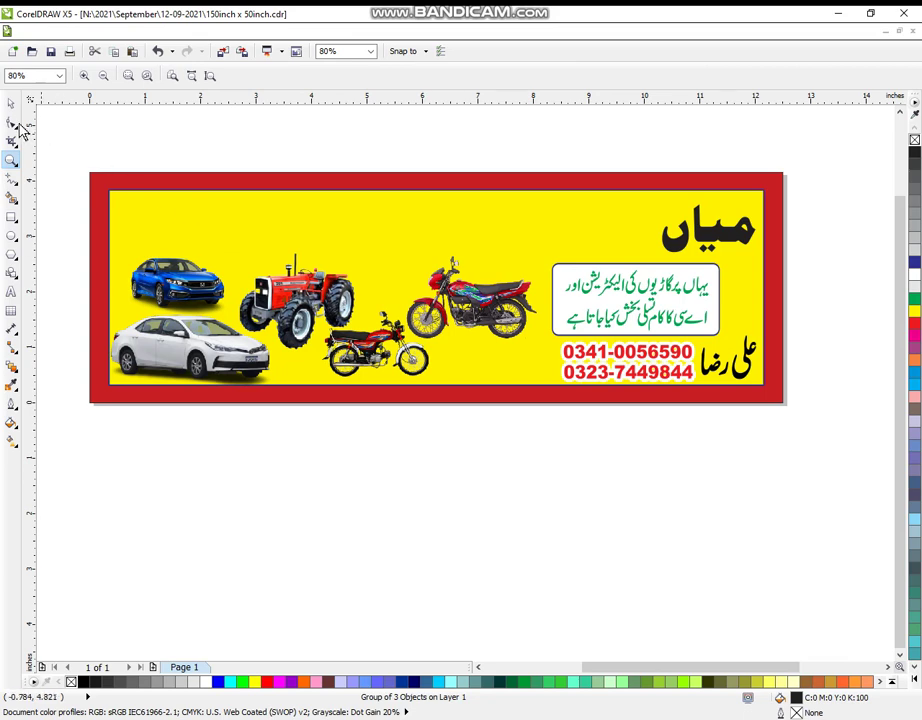
Move all the vehicles and text boxes off the banner to below the yellow board.
click(10, 103)
drag(53, 203, 788, 594)
drag(610, 309, 630, 520)
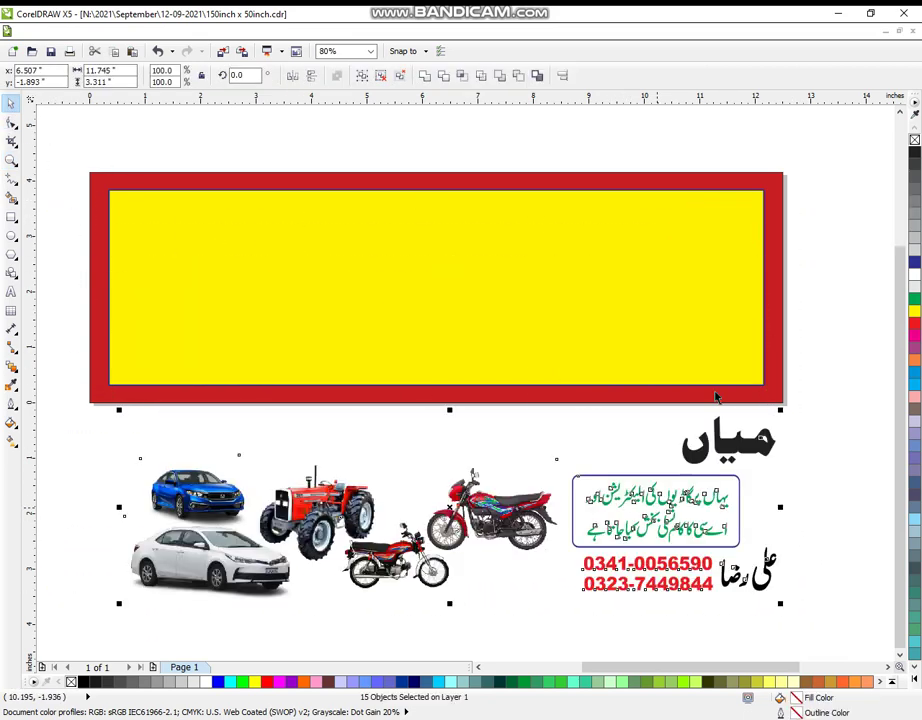
click(844, 381)
Enlarge میاں to about 208% and place it on the yellow board's right side.
drag(803, 362, 646, 472)
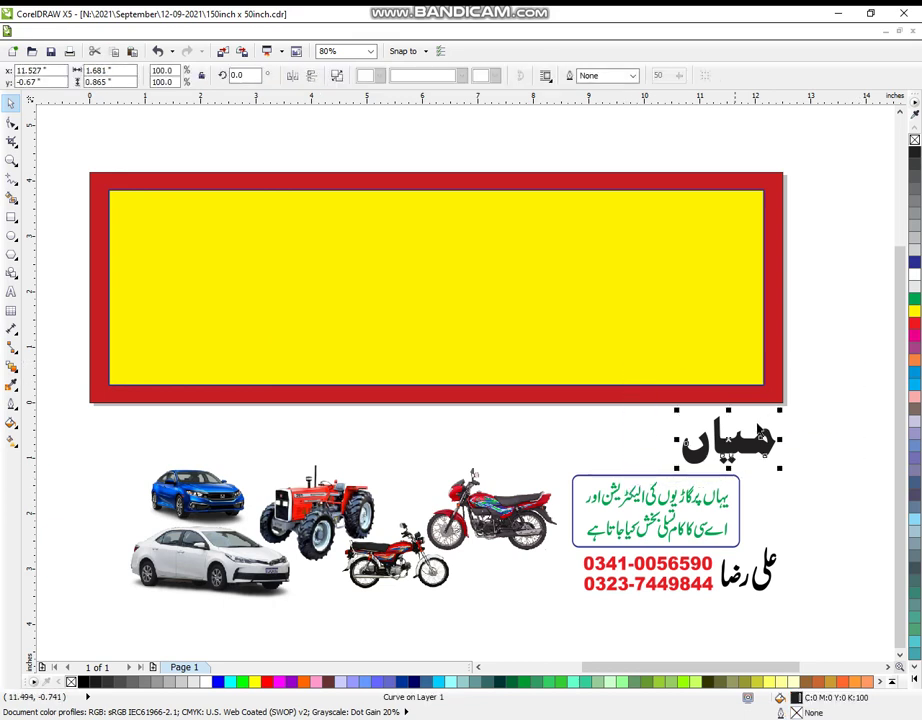
drag(783, 421, 699, 263)
drag(558, 320, 551, 319)
click(192, 171)
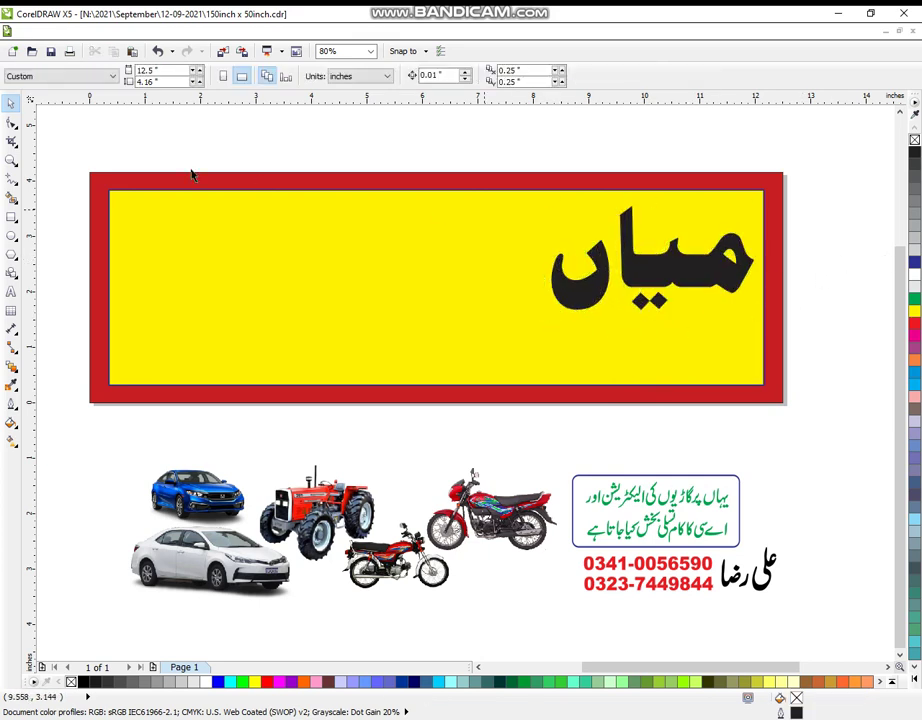
click(13, 161)
scroll(191, 195, down, 4)
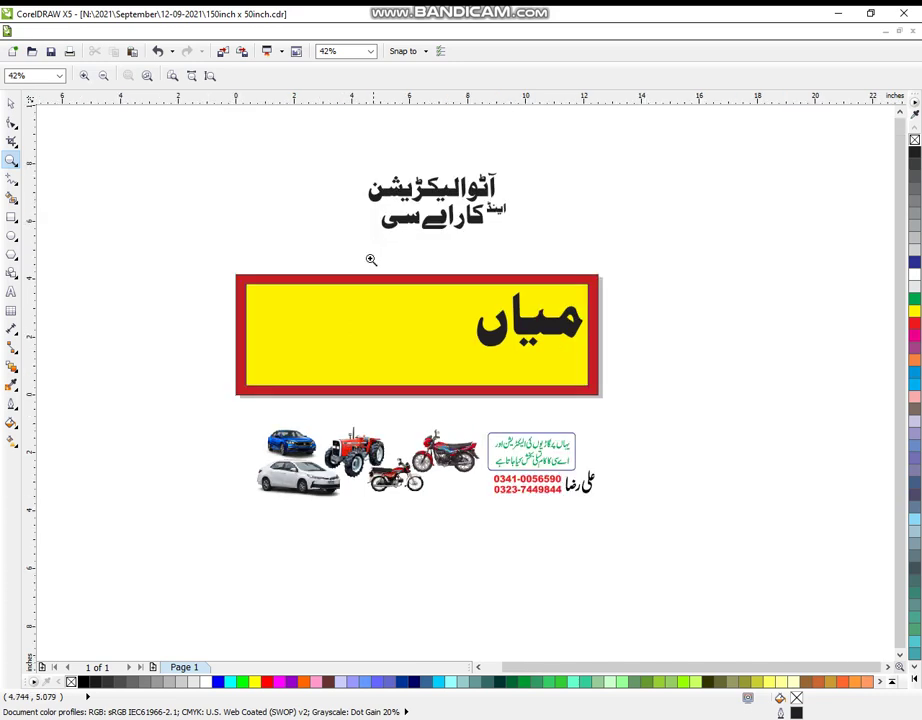
drag(160, 143, 704, 568)
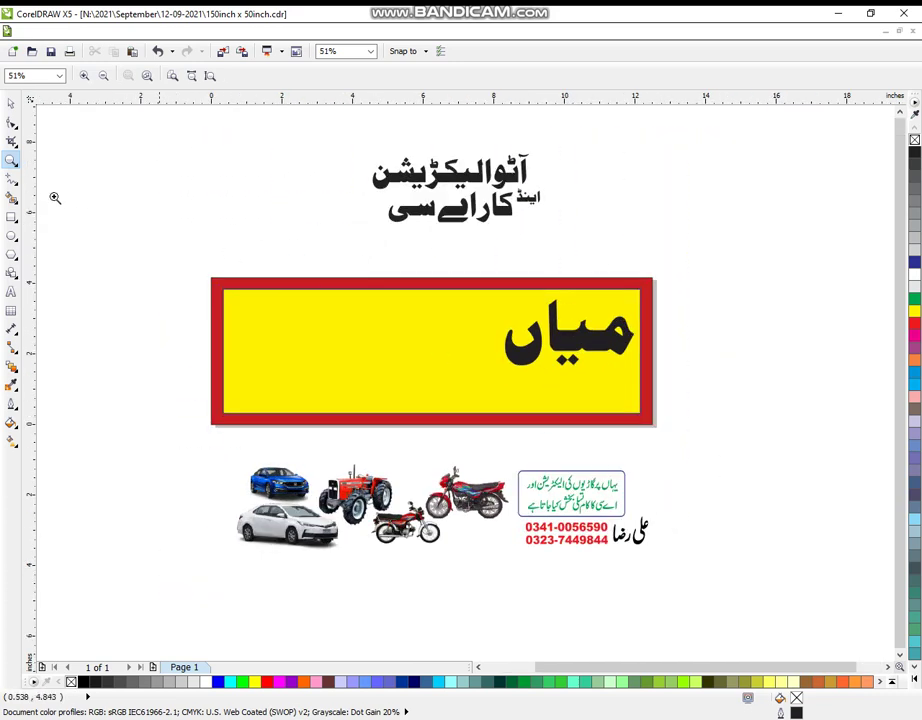
drag(115, 130, 718, 601)
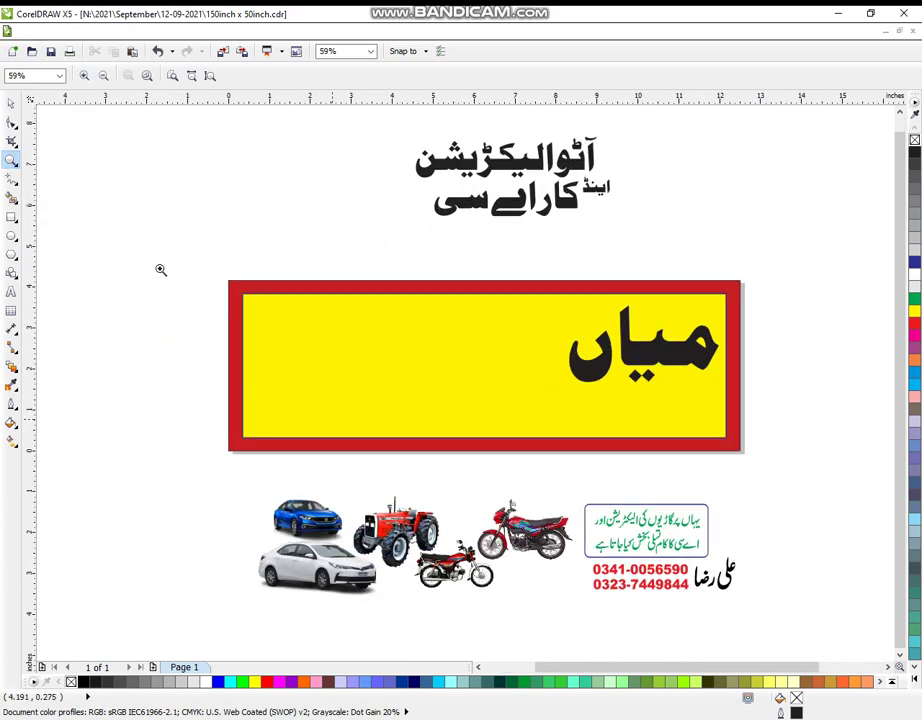
click(10, 106)
Move the grouped heading into the board left of میاں, enlarge it slightly, and select both.
click(500, 195)
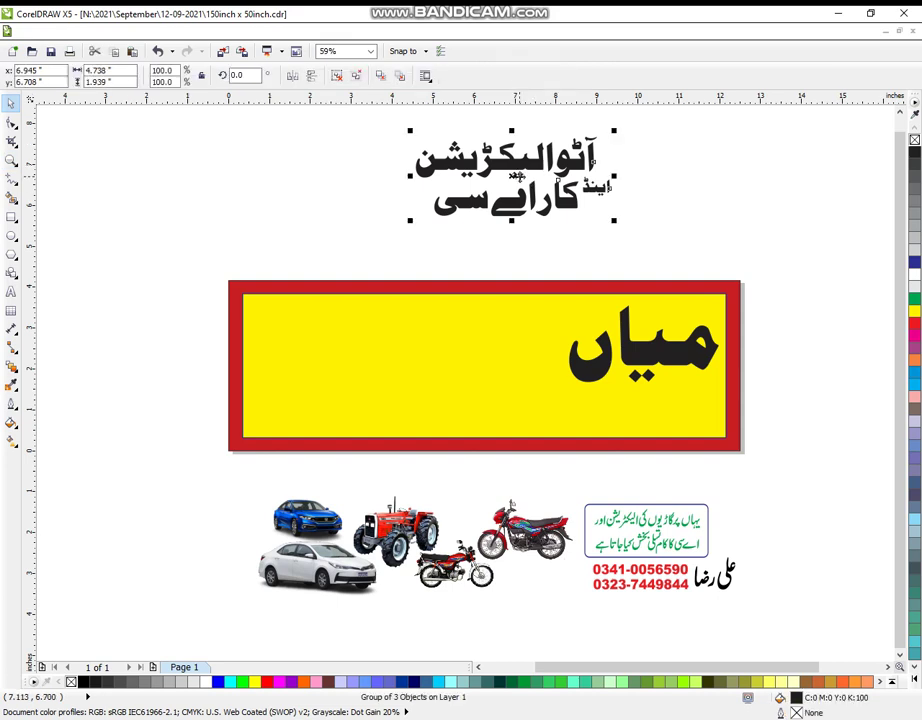
drag(500, 195, 471, 337)
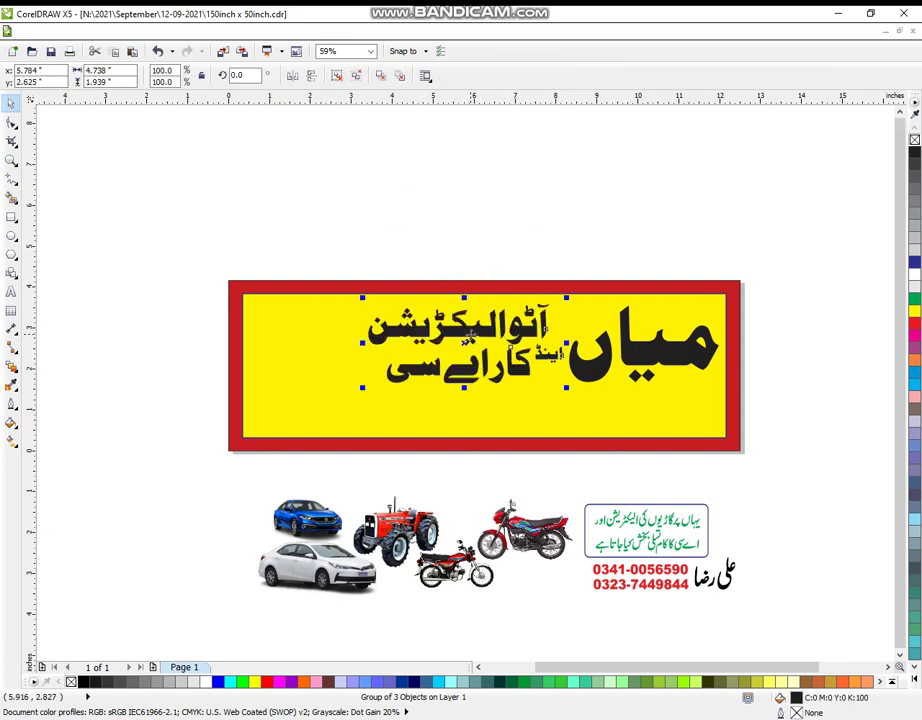
drag(363, 389, 357, 390)
click(291, 231)
drag(272, 218, 763, 418)
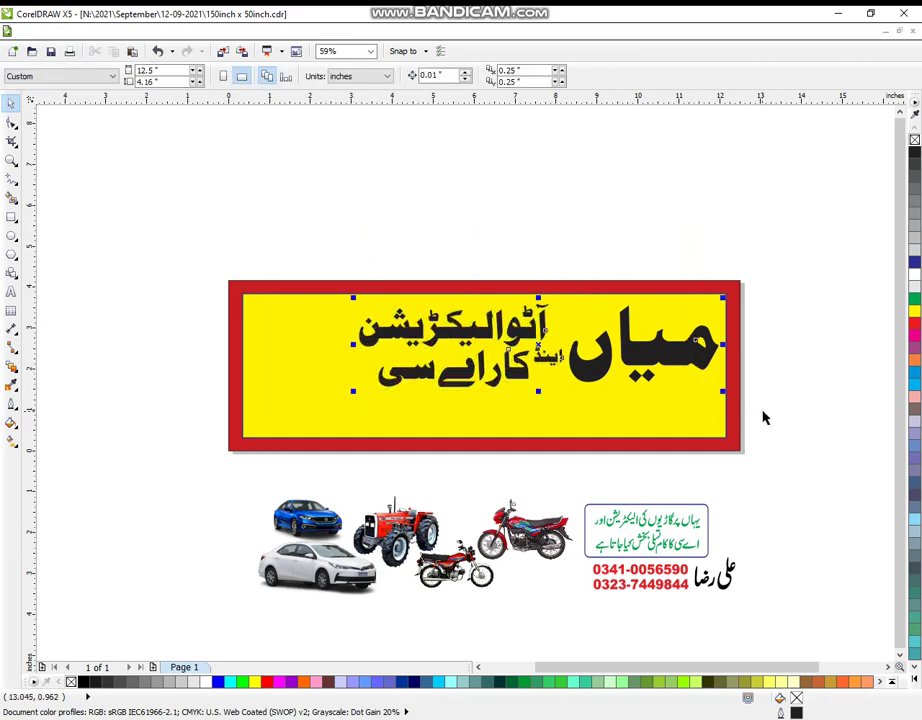
Give the heading and میاں an orange outline, first 10 pt, then thickened to 16 pt.
click(12, 408)
click(41, 402)
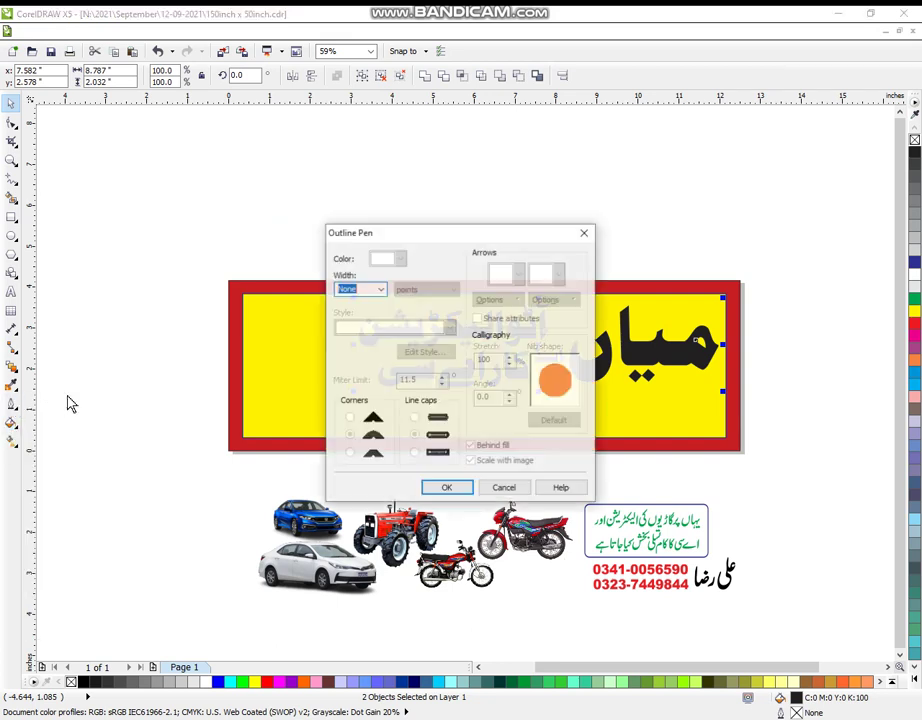
click(380, 289)
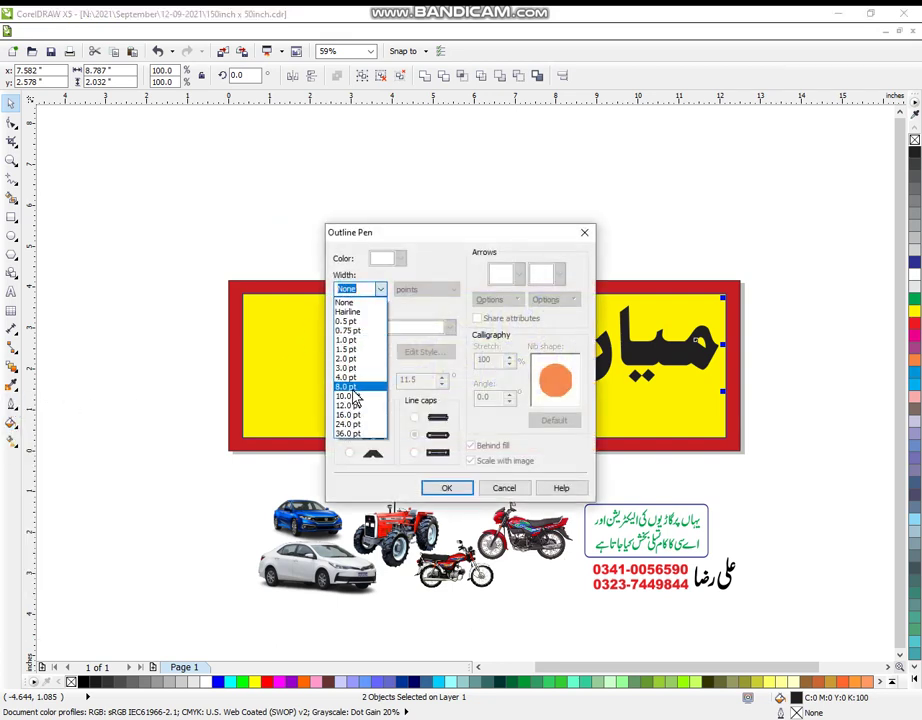
click(358, 400)
click(440, 487)
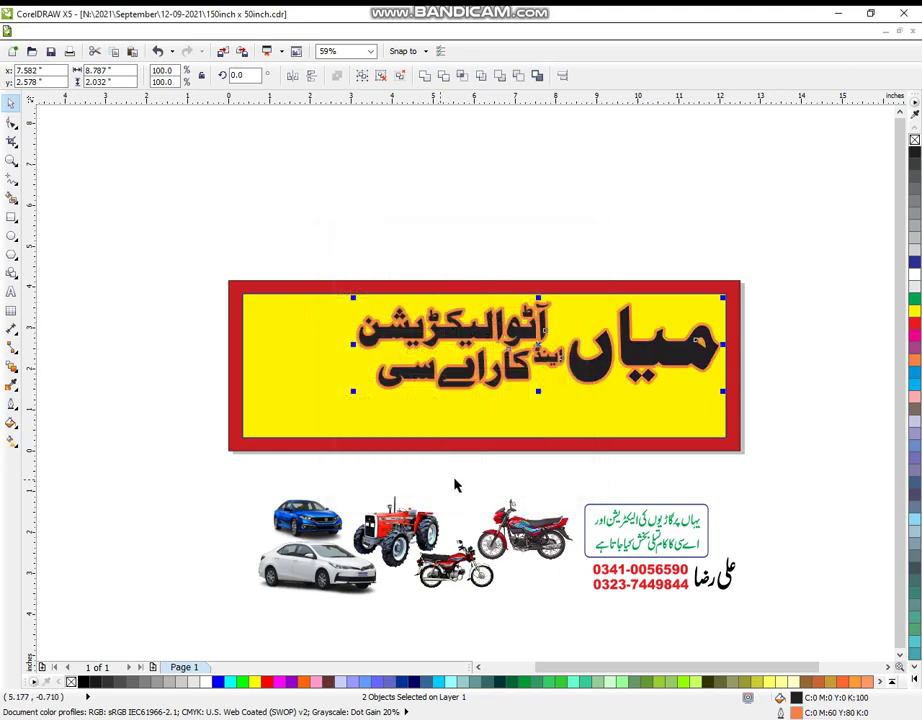
click(11, 404)
click(70, 405)
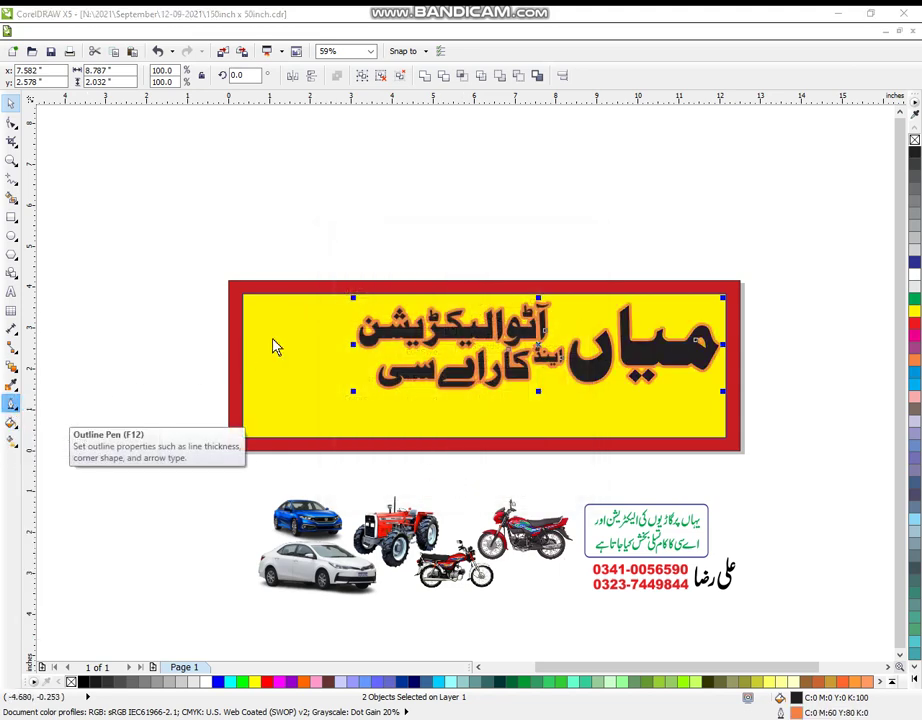
click(380, 289)
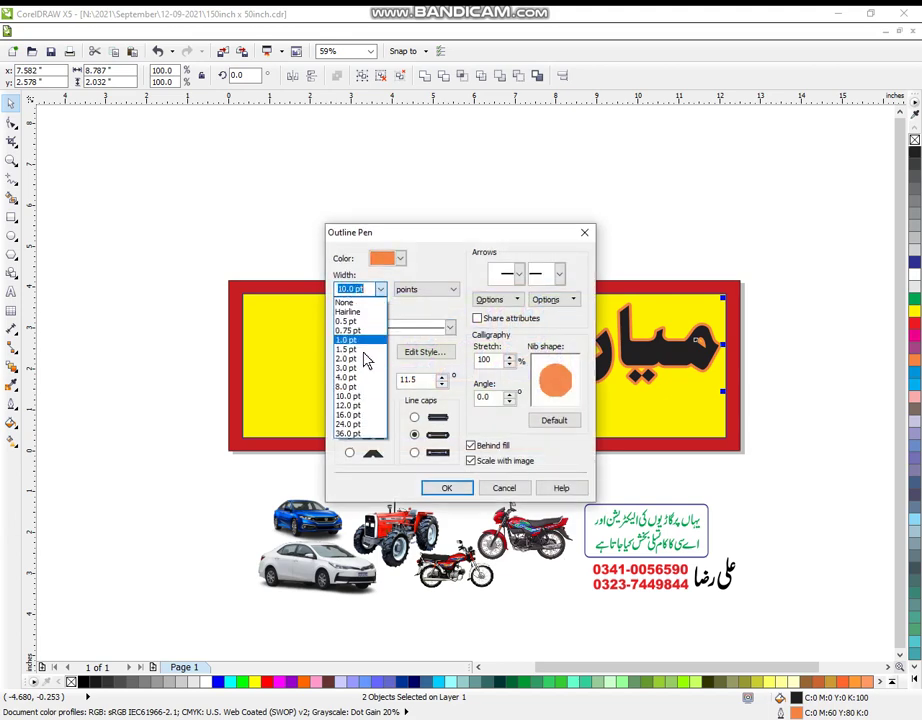
click(362, 420)
click(435, 489)
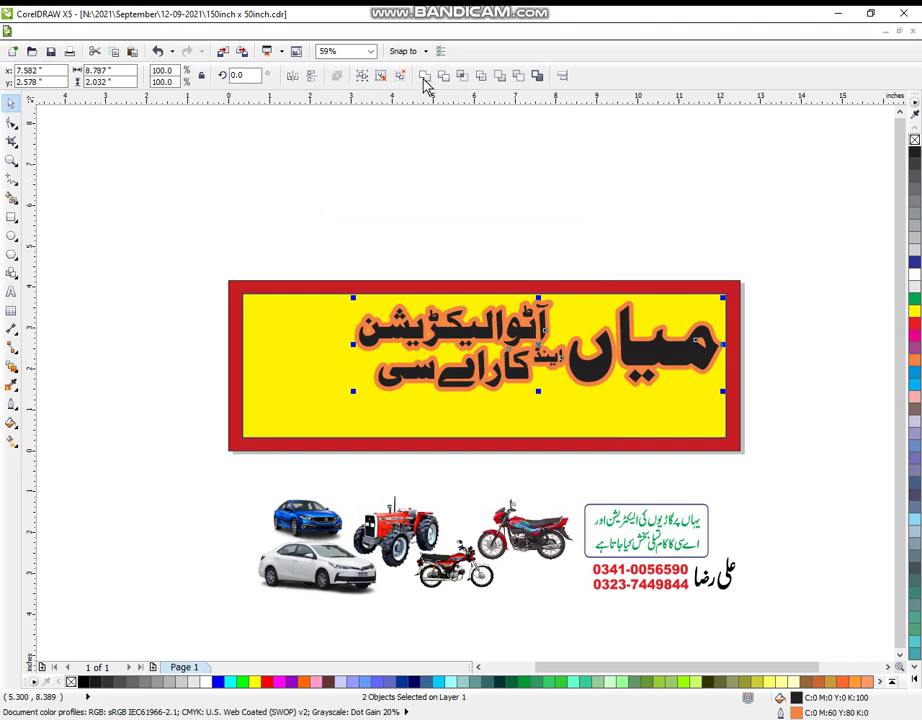
click(656, 183)
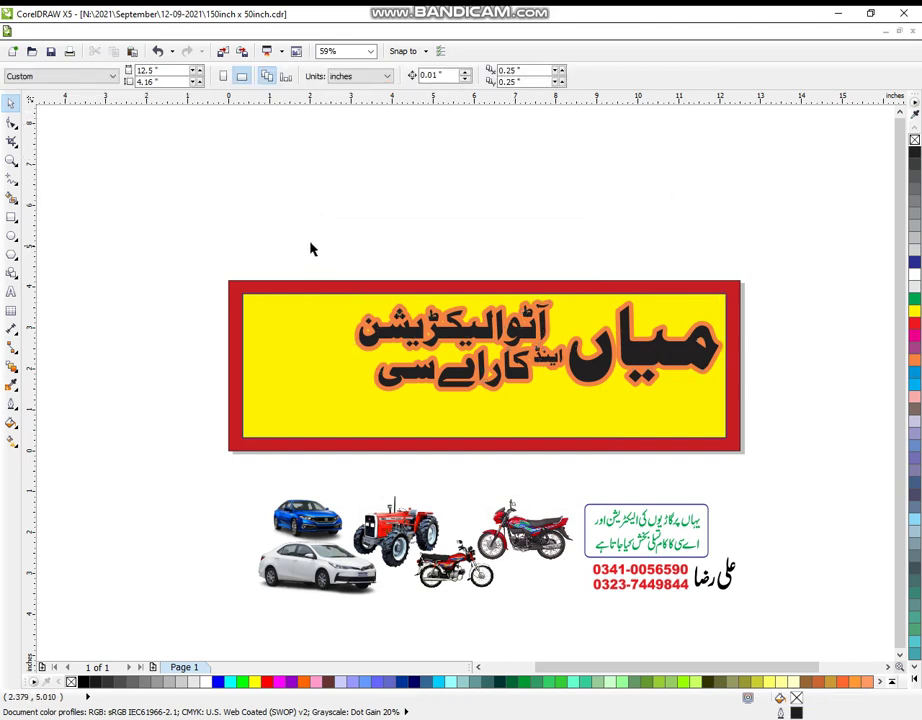
Give the selected Urdu heading lines an 8.0 pt outline width in Outline Pen.
drag(310, 249, 760, 410)
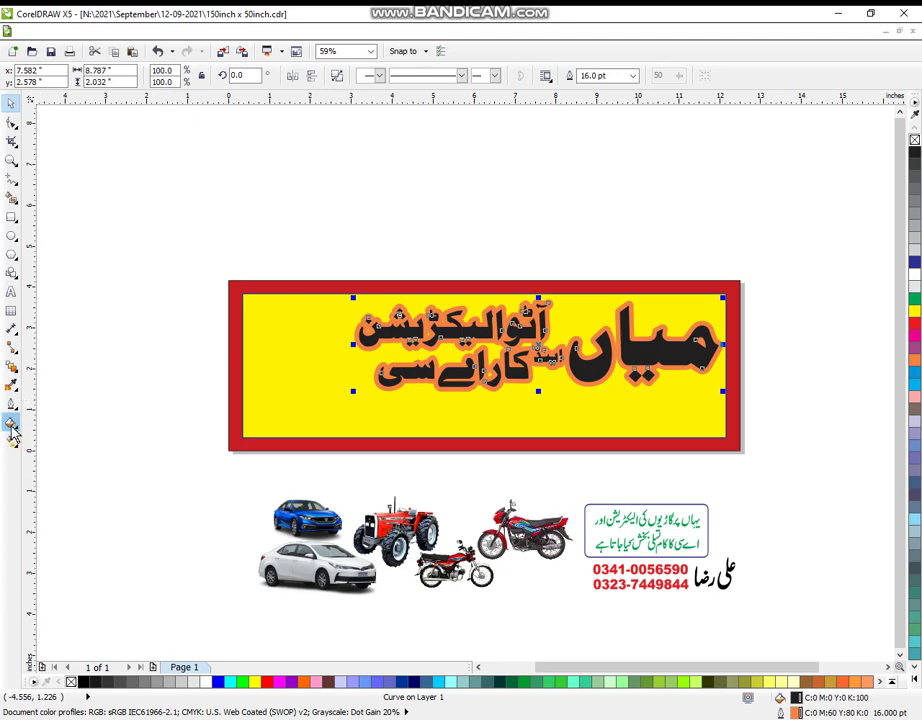
click(11, 422)
click(10, 406)
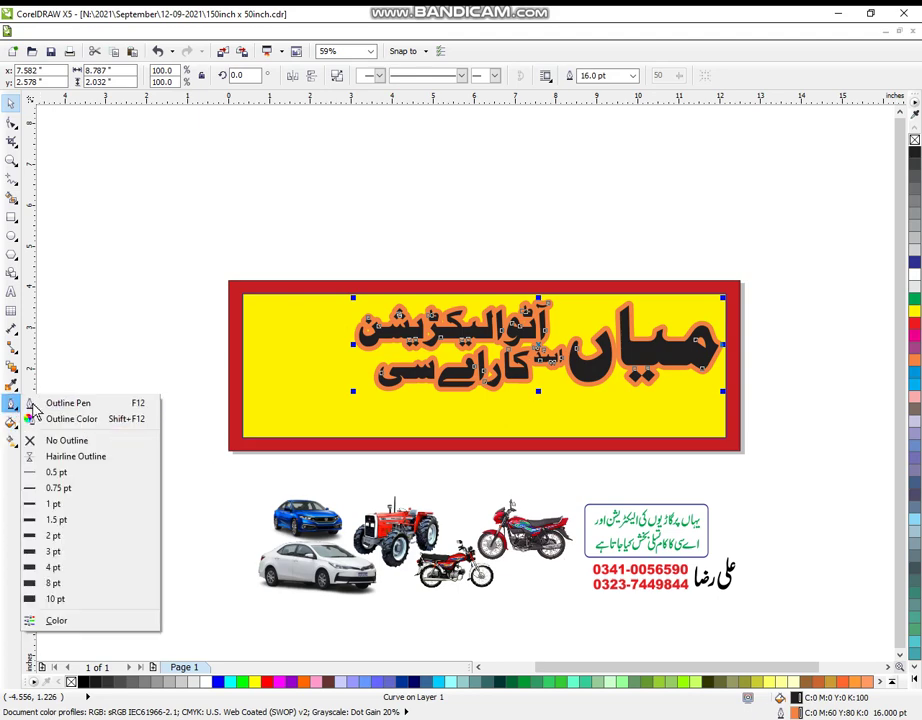
click(50, 402)
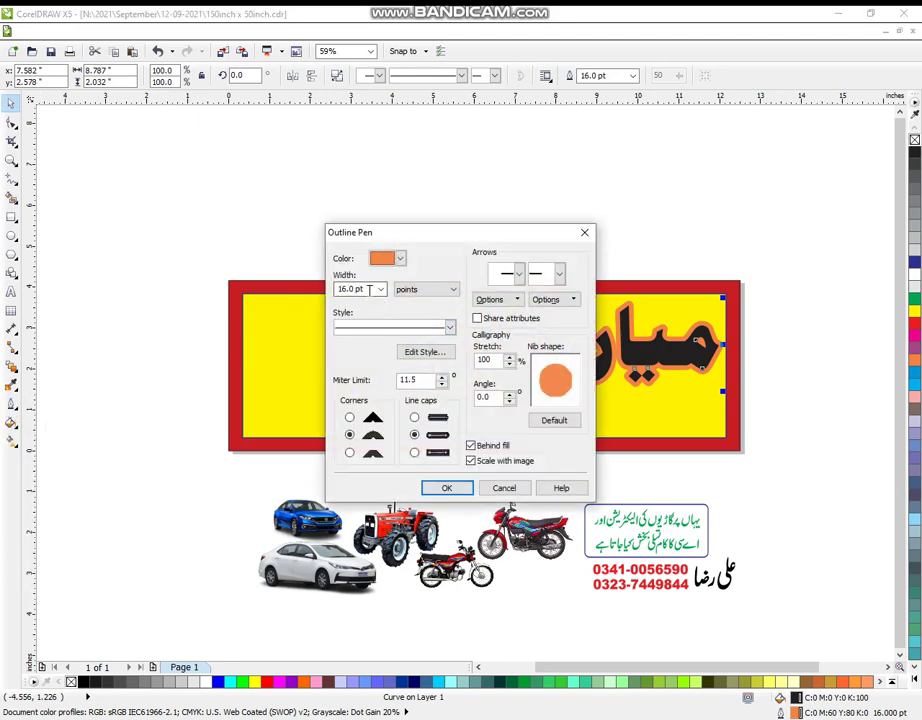
click(380, 289)
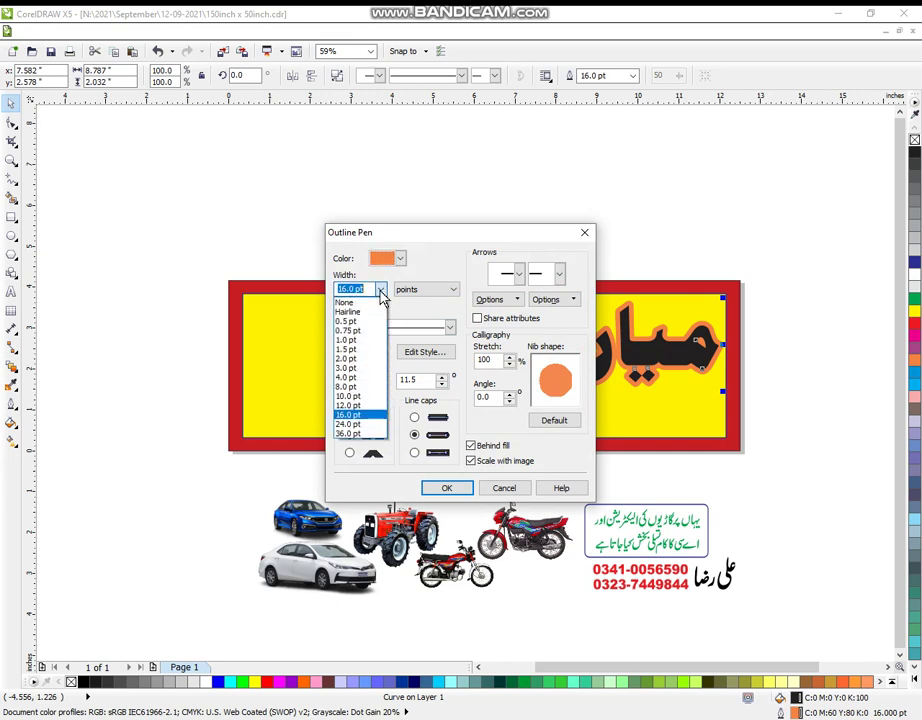
click(356, 387)
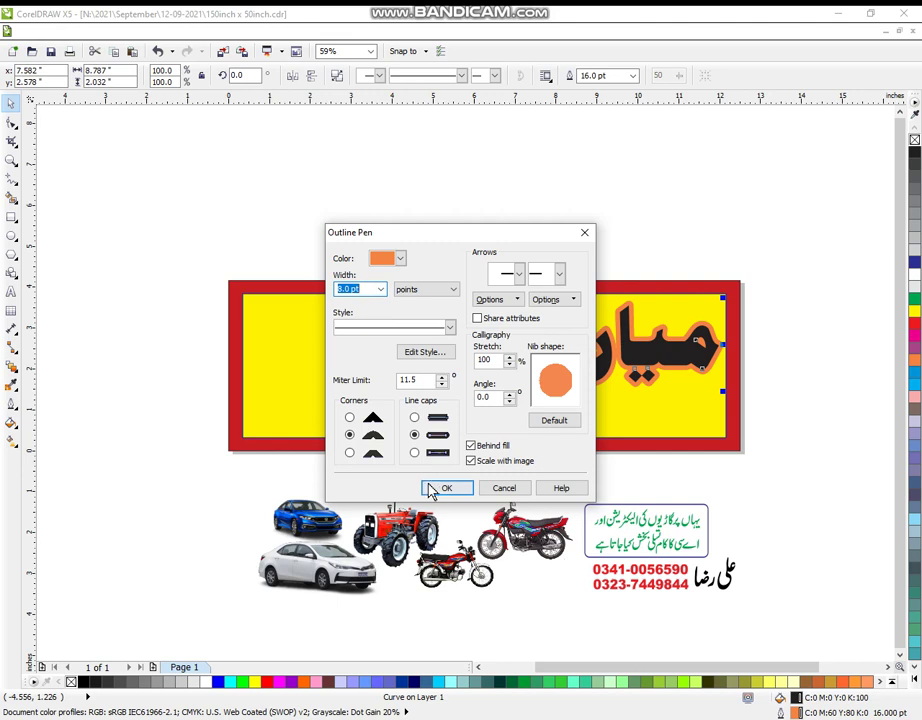
click(432, 489)
Make the heading outline white and fill the text blue.
right_click(912, 282)
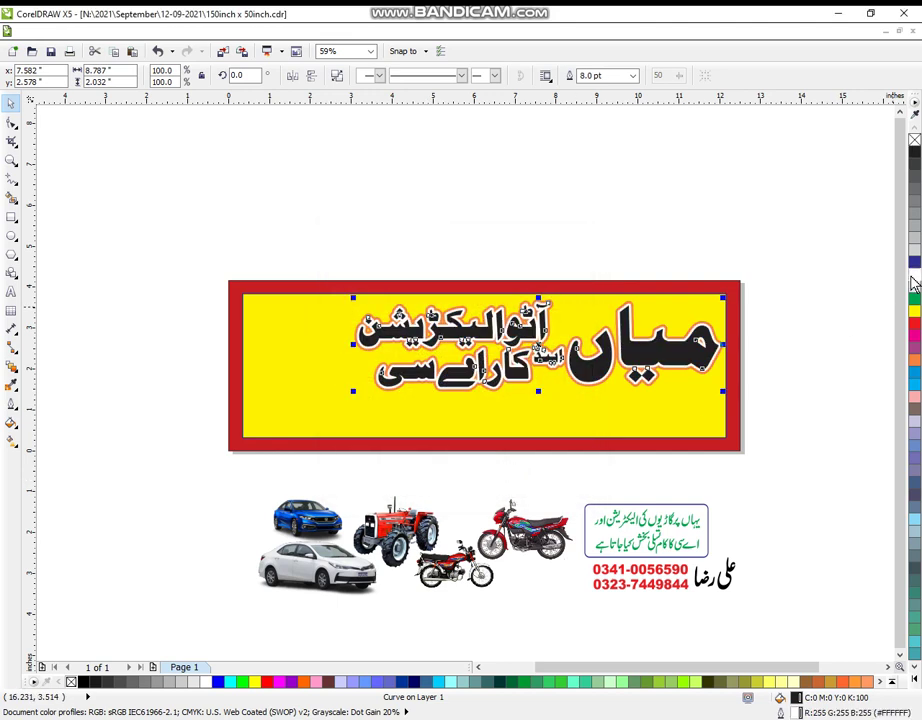
click(912, 265)
click(770, 265)
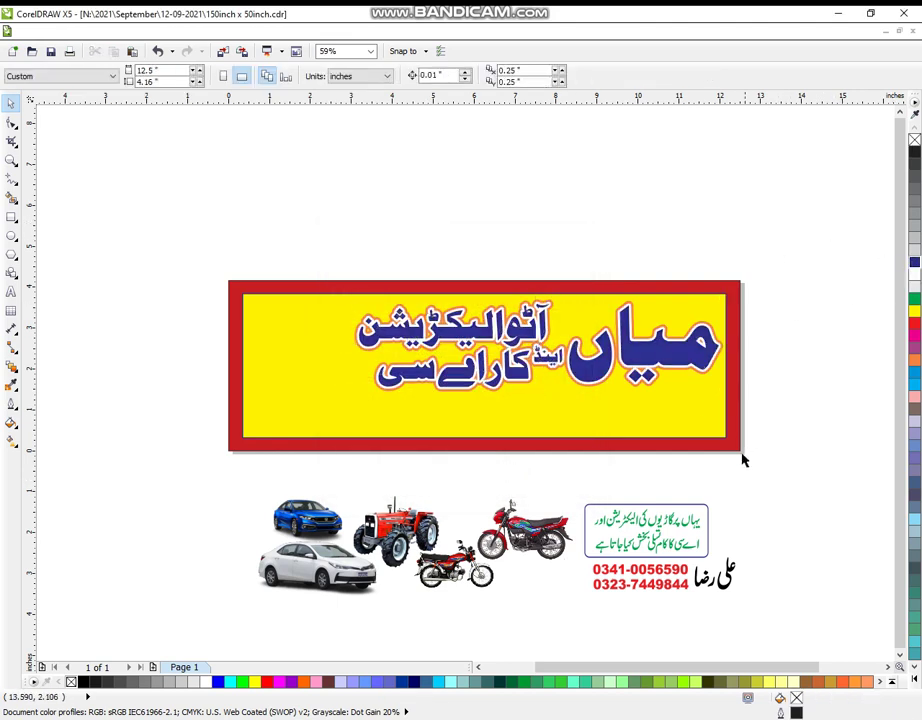
Move the green-bordered text box into the banner's upper left and enlarge it slightly.
drag(657, 516, 250, 358)
drag(298, 333, 302, 327)
drag(252, 351, 243, 352)
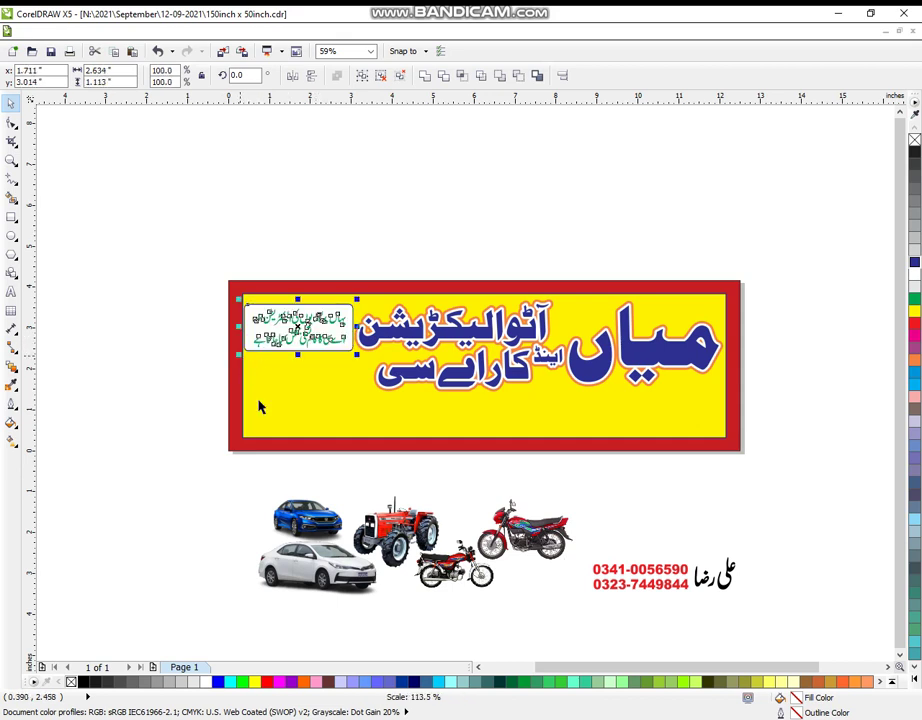
Move the phone numbers and name into the banner's lower right, then zoom in.
drag(819, 611, 596, 548)
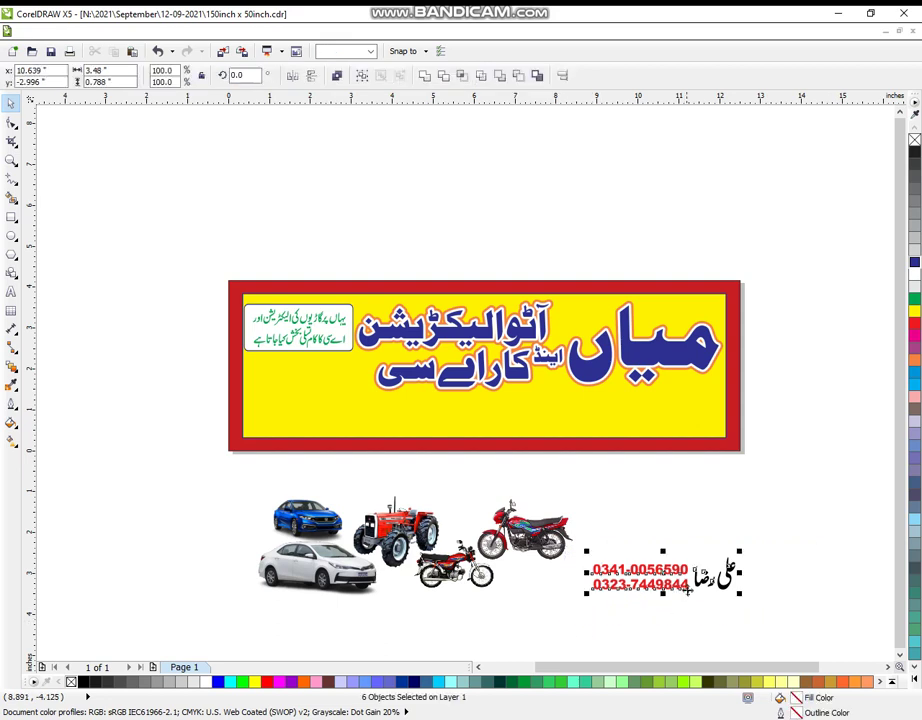
drag(640, 577, 661, 432)
click(700, 543)
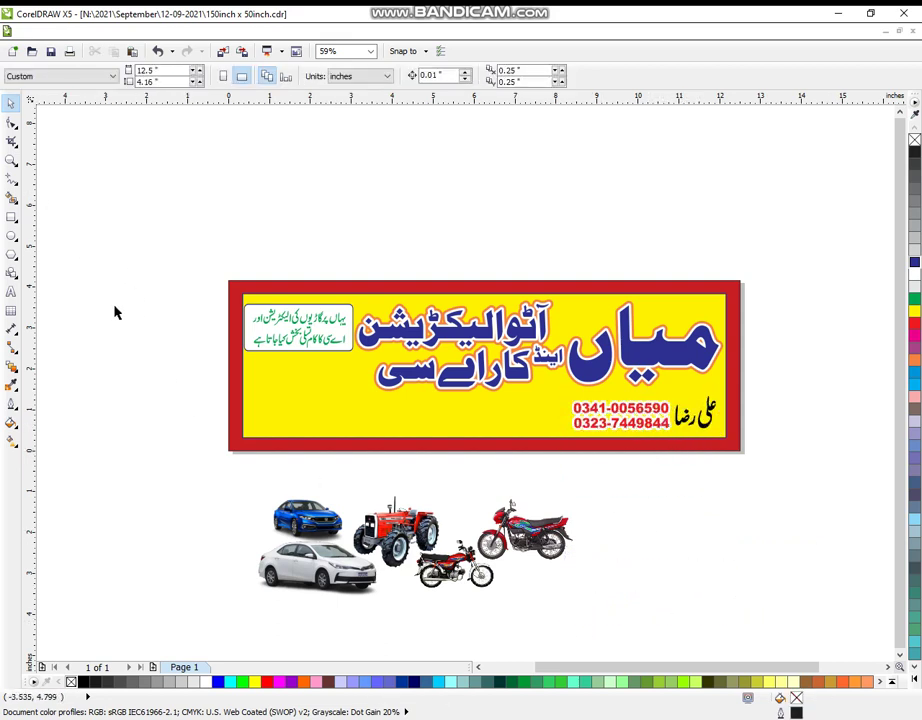
click(12, 162)
drag(128, 231, 655, 615)
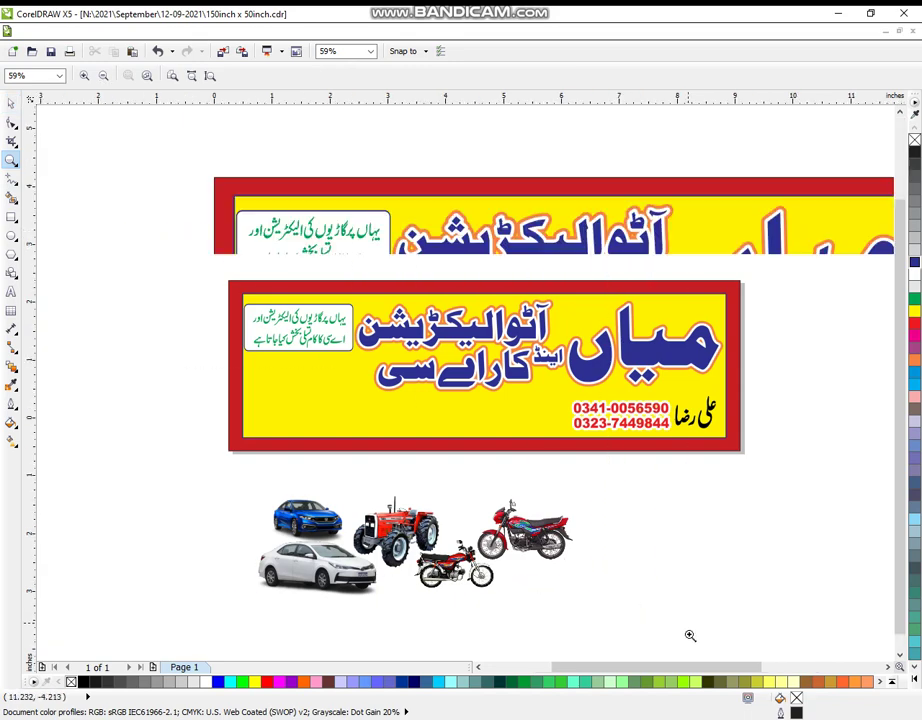
Narrow the green text box from its left edge and move the white car to the banner's lower left.
drag(185, 165, 760, 630)
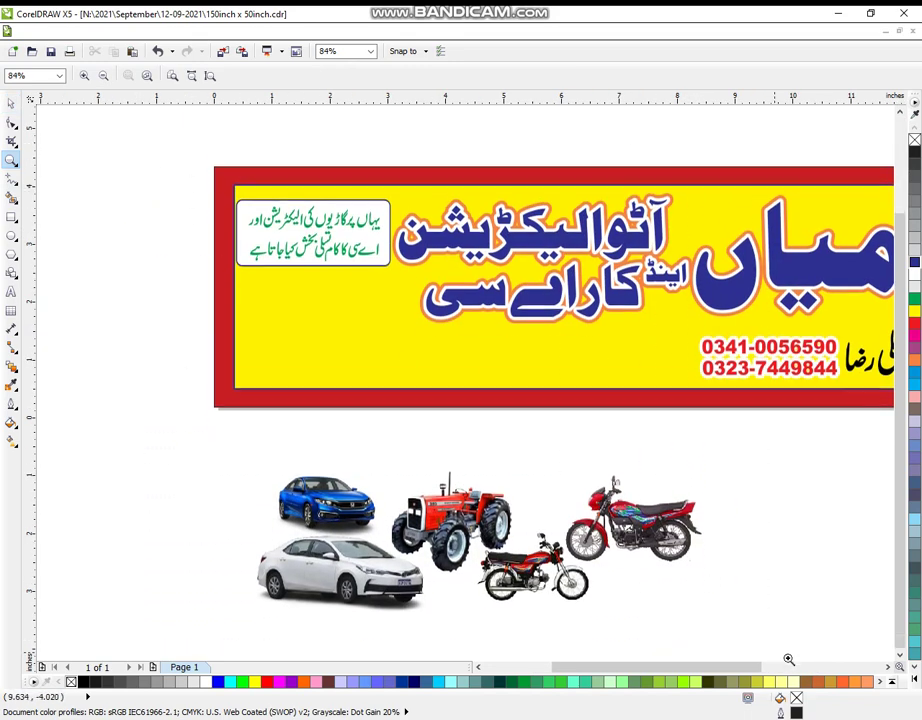
click(12, 108)
drag(154, 134, 398, 260)
drag(225, 212, 232, 212)
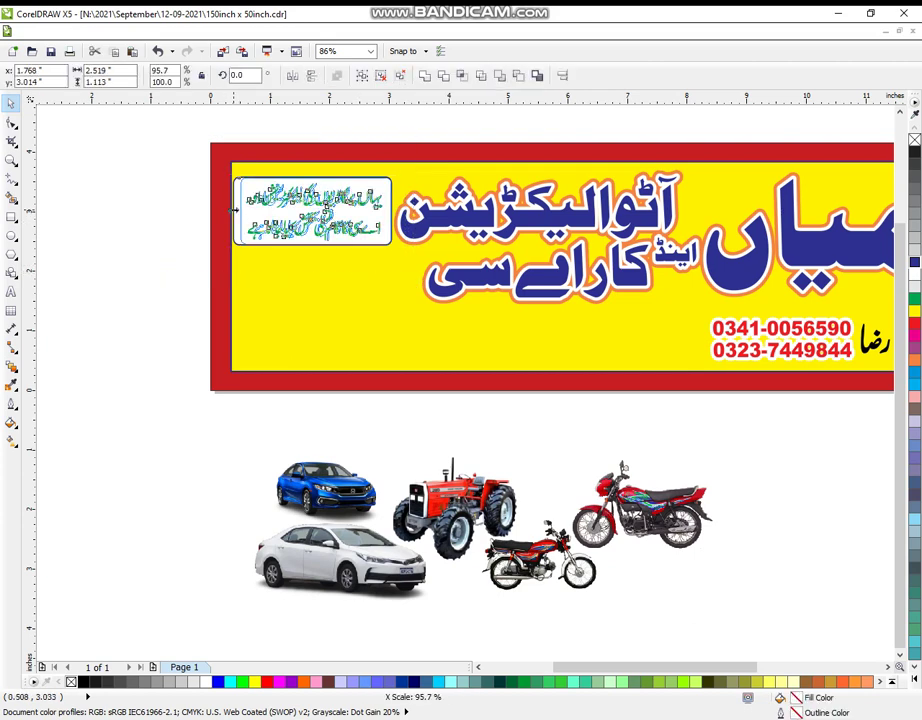
drag(320, 570, 364, 329)
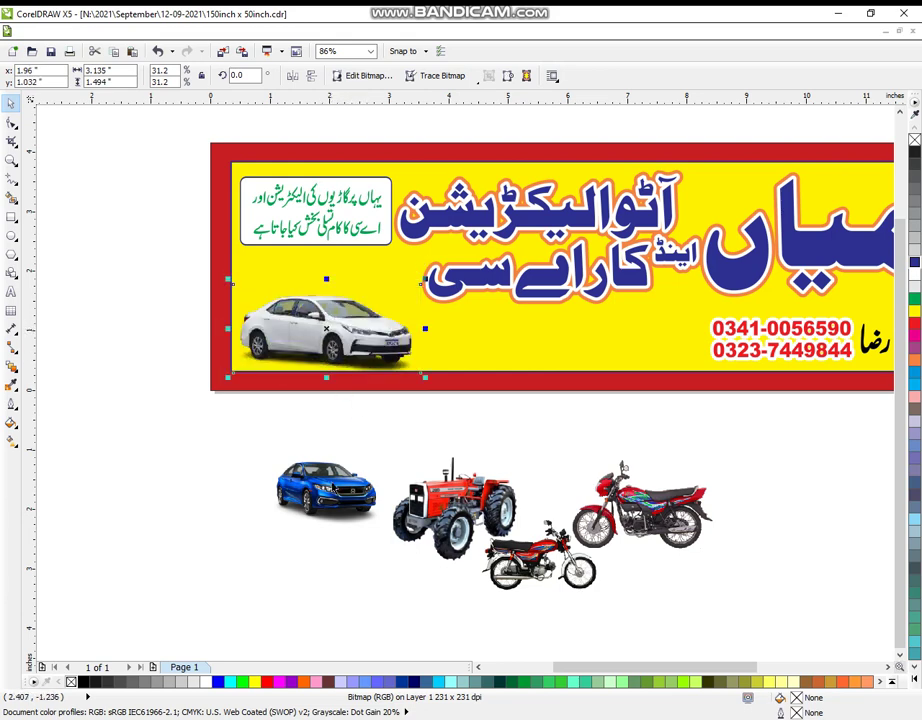
Place the blue car above the white car, bring it forward and shrink it slightly.
drag(326, 488, 323, 252)
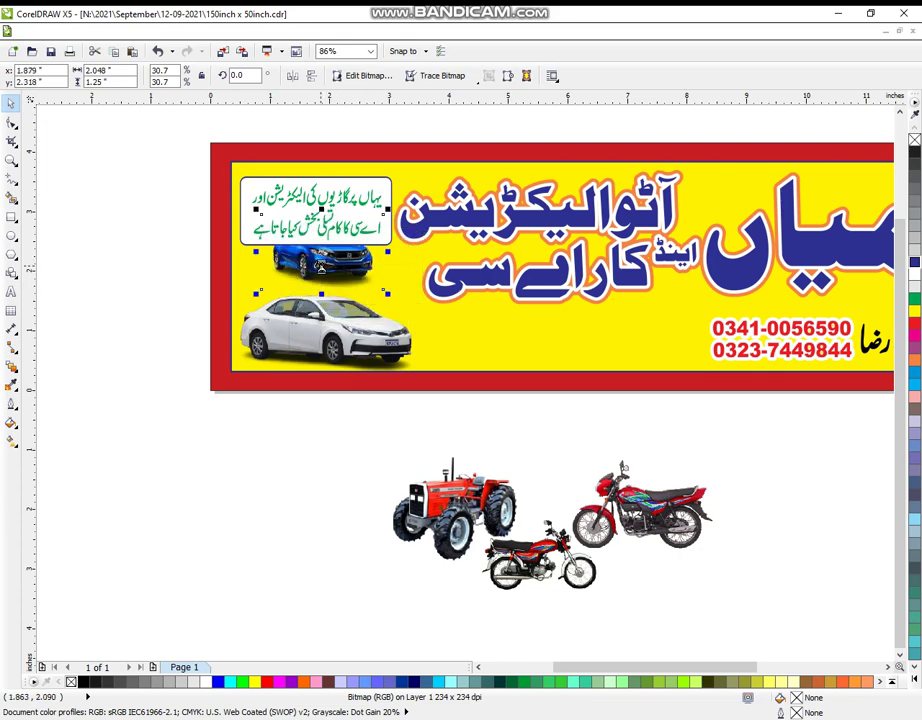
key(shift+Page_Up)
drag(341, 256, 321, 219)
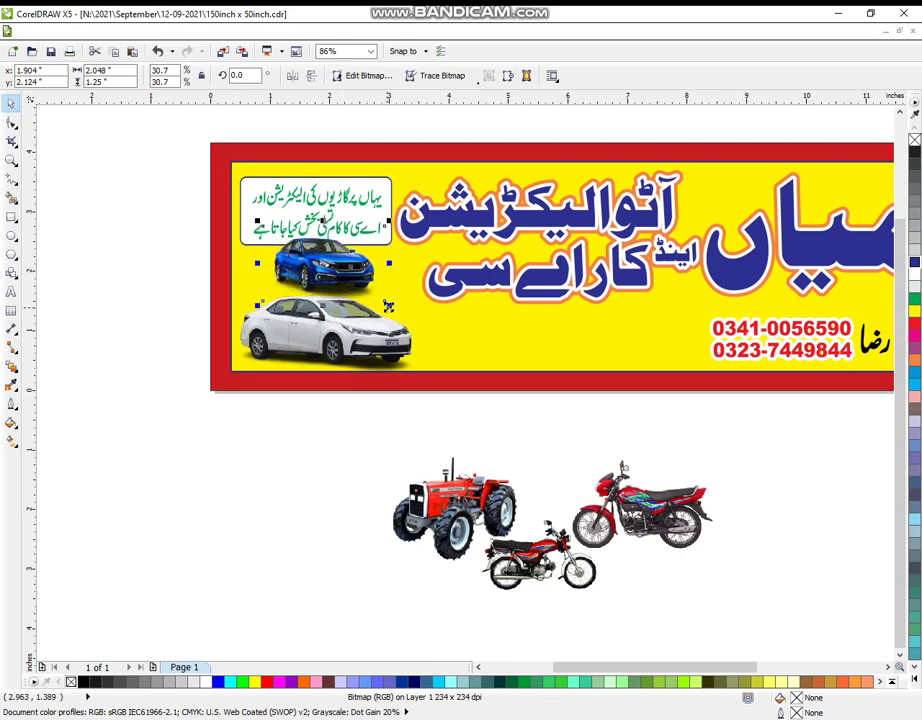
drag(388, 306, 376, 302)
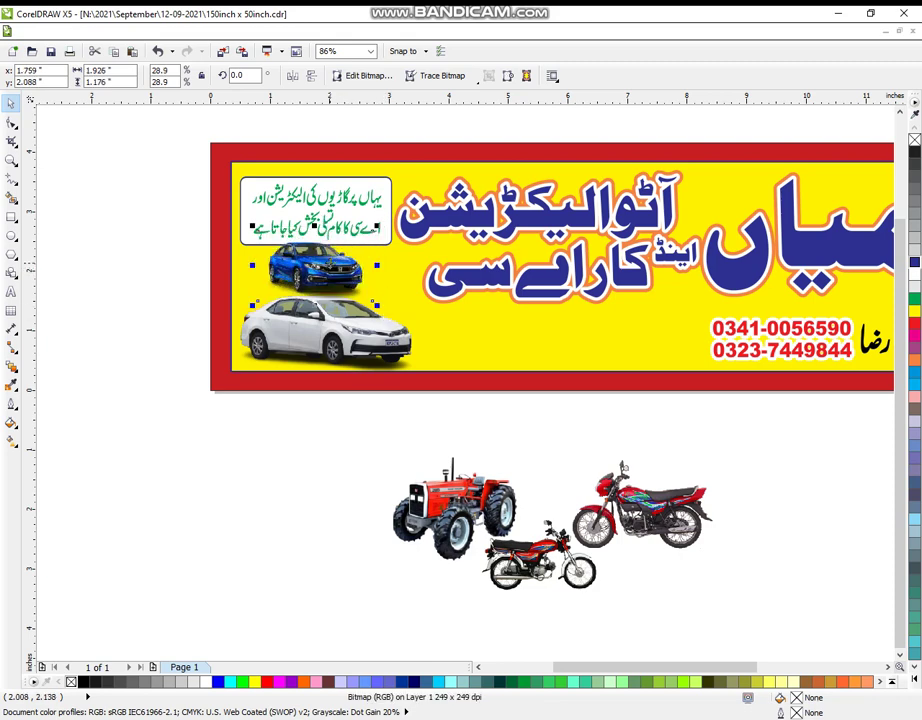
Move the tractor onto the banner beside the phone numbers and shrink it.
click(450, 508)
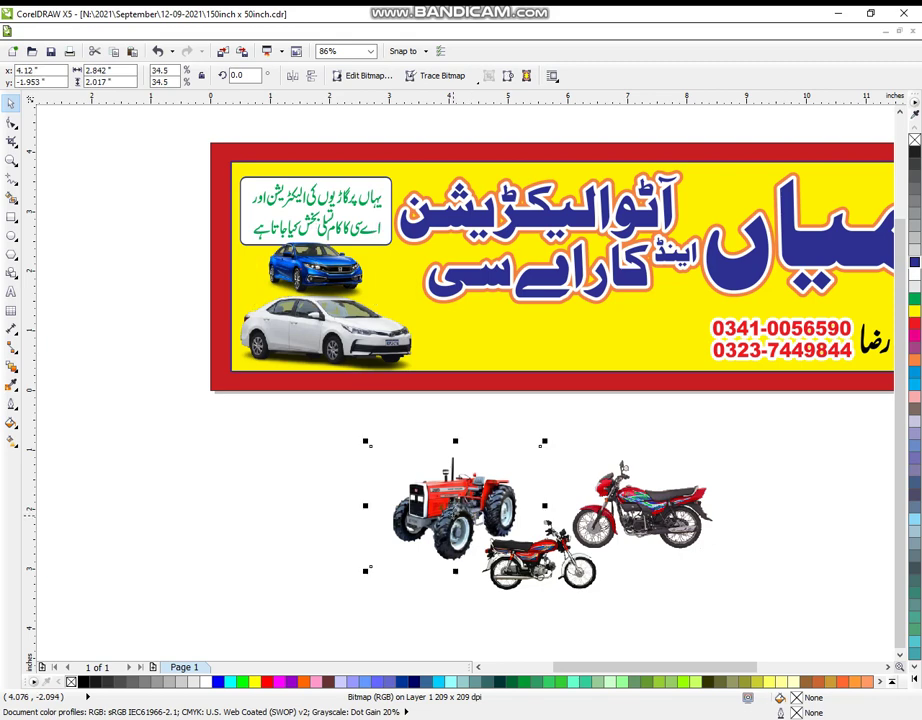
drag(450, 508, 490, 362)
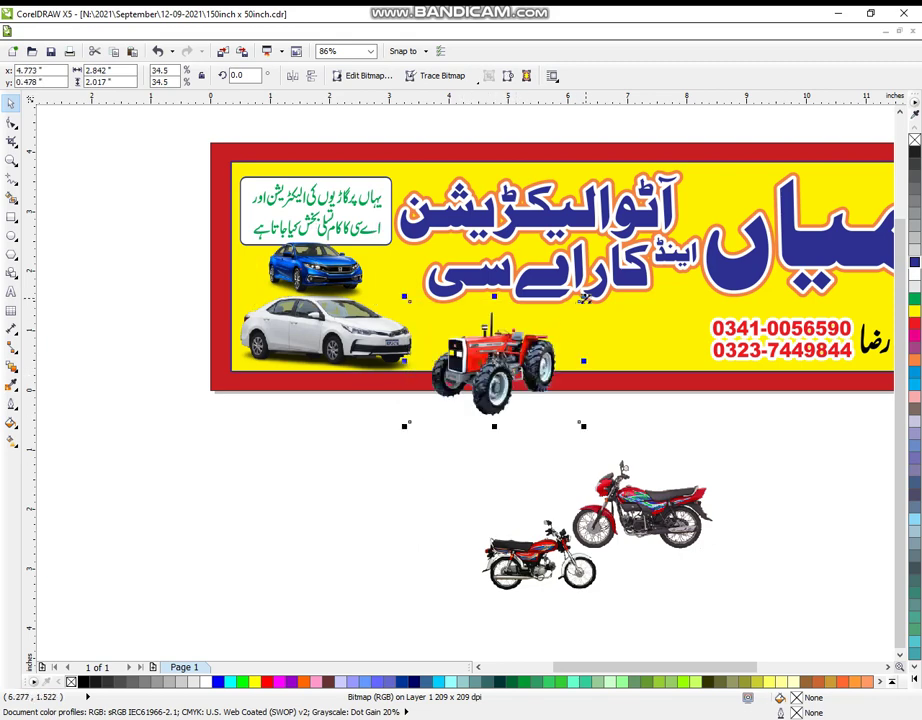
drag(584, 298, 580, 303)
drag(480, 352, 634, 317)
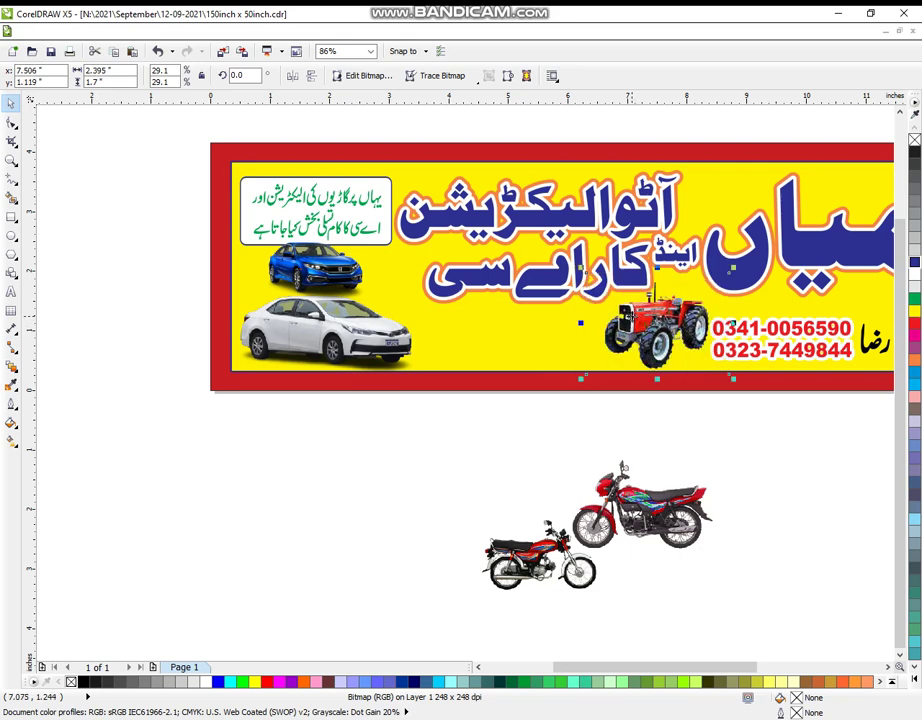
drag(730, 270, 727, 274)
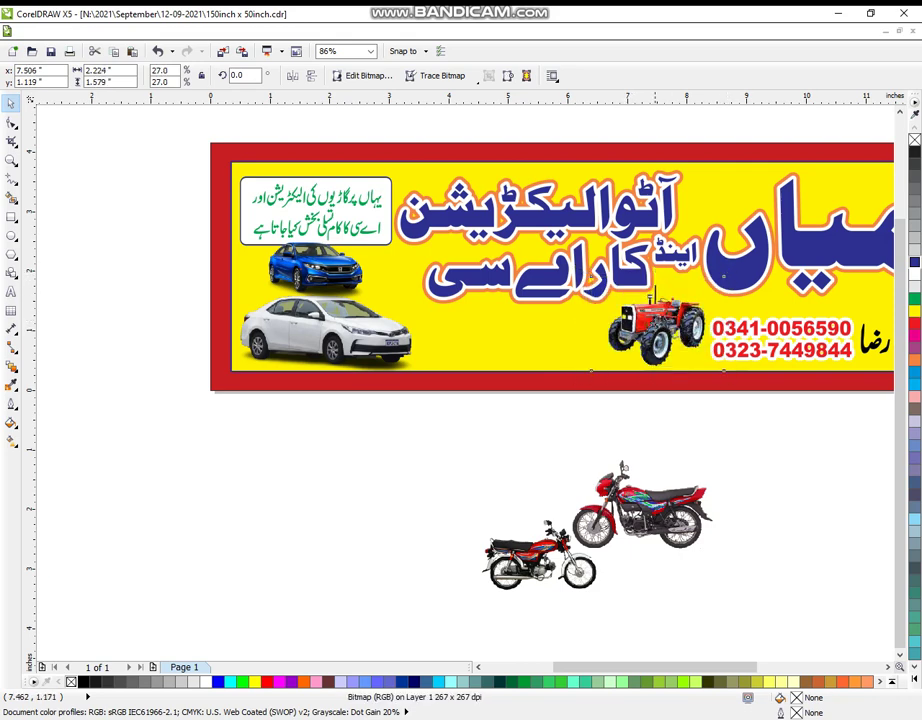
Move the larger red motorcycle onto the banner beside the tractor and shrink it.
click(692, 478)
click(692, 478)
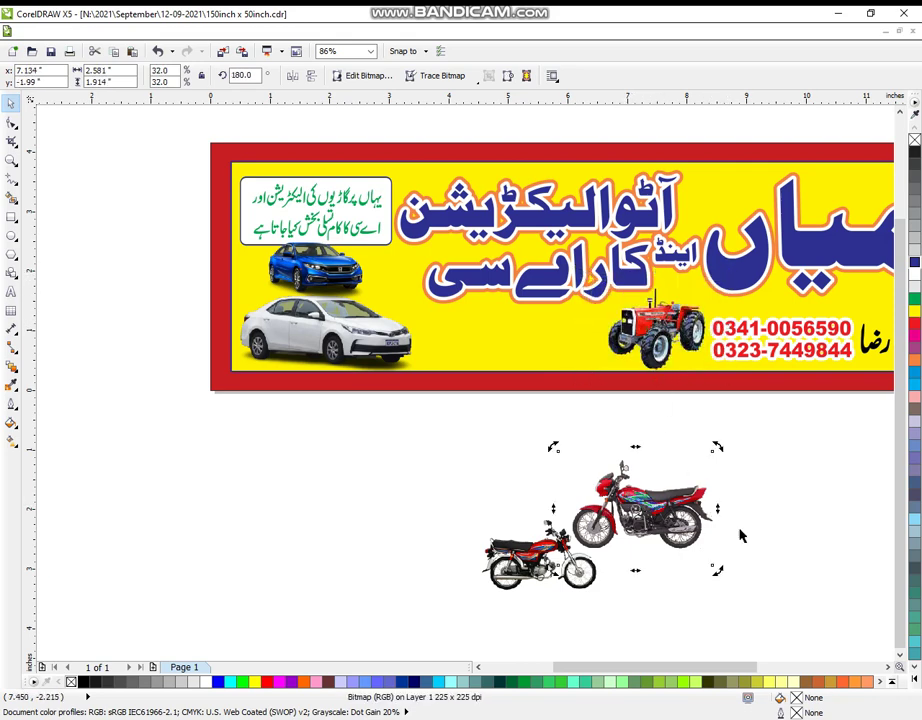
click(741, 535)
click(660, 510)
drag(660, 510, 563, 346)
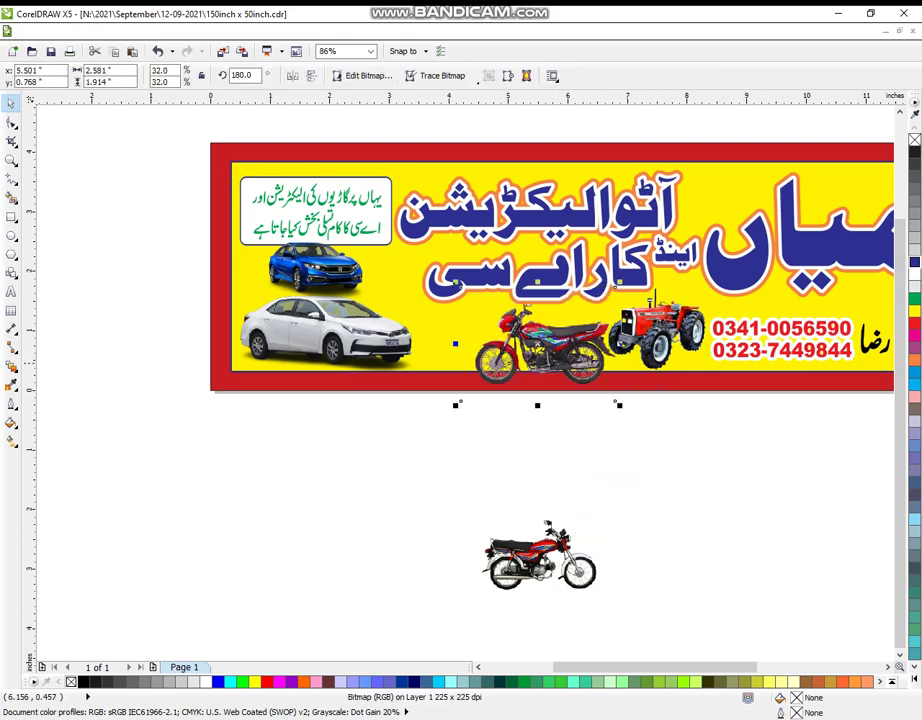
mouse_move(617, 285)
mouse_down()
mouse_move(591, 309)
mouse_move(603, 296)
mouse_up()
drag(550, 335, 556, 332)
Resize the smaller motorcycle and place it beside the other motorcycle on the banner.
drag(532, 561, 442, 408)
drag(388, 440, 412, 440)
drag(462, 400, 460, 327)
click(316, 436)
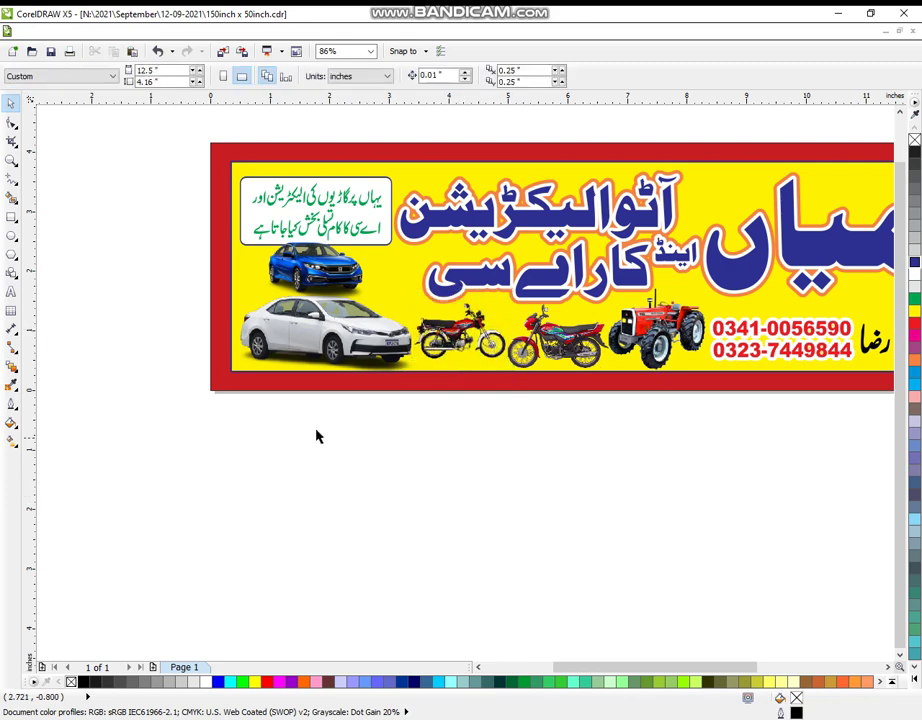
click(11, 162)
scroll(261, 276, down, 2)
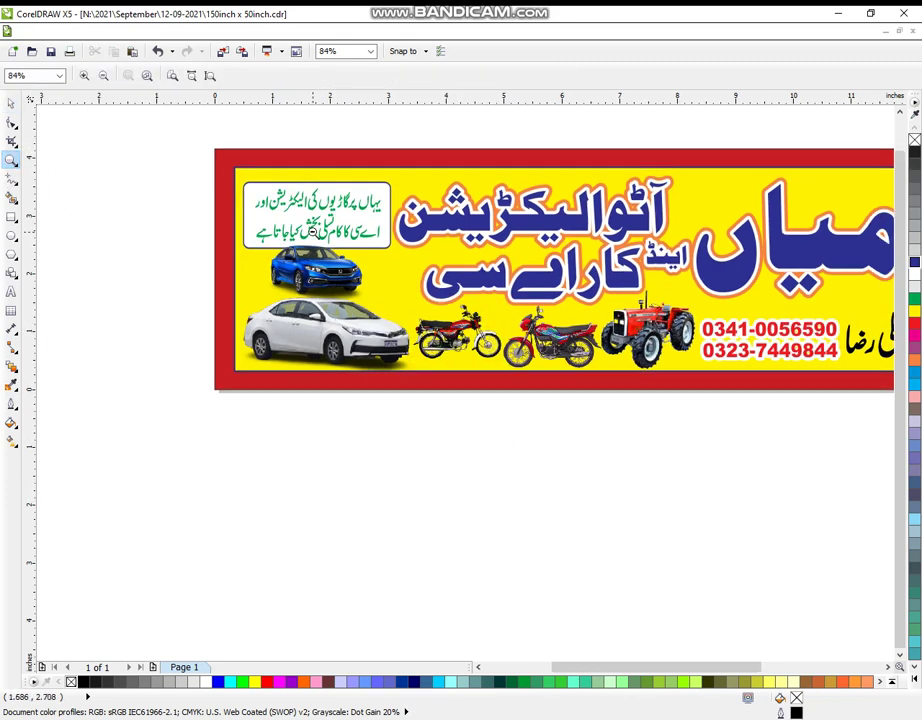
drag(202, 254, 761, 532)
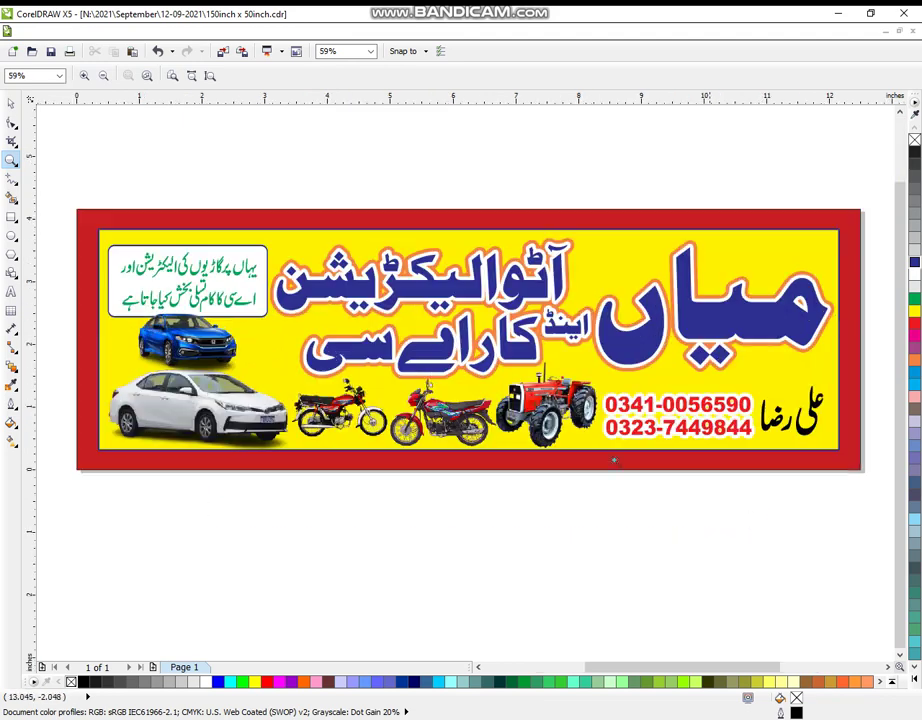
drag(50, 182, 790, 531)
drag(53, 207, 792, 558)
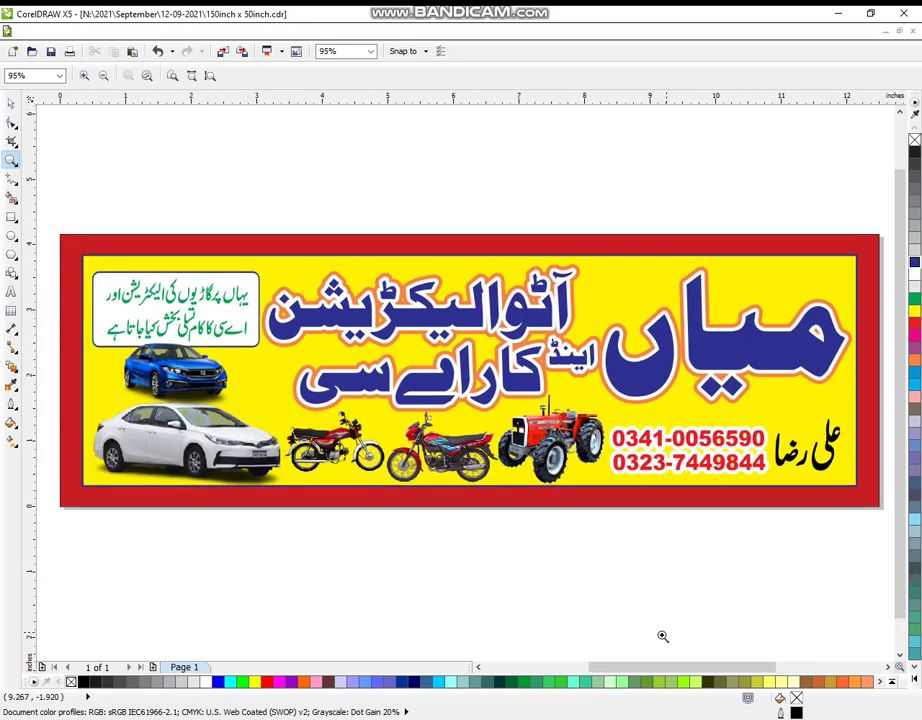
click(12, 106)
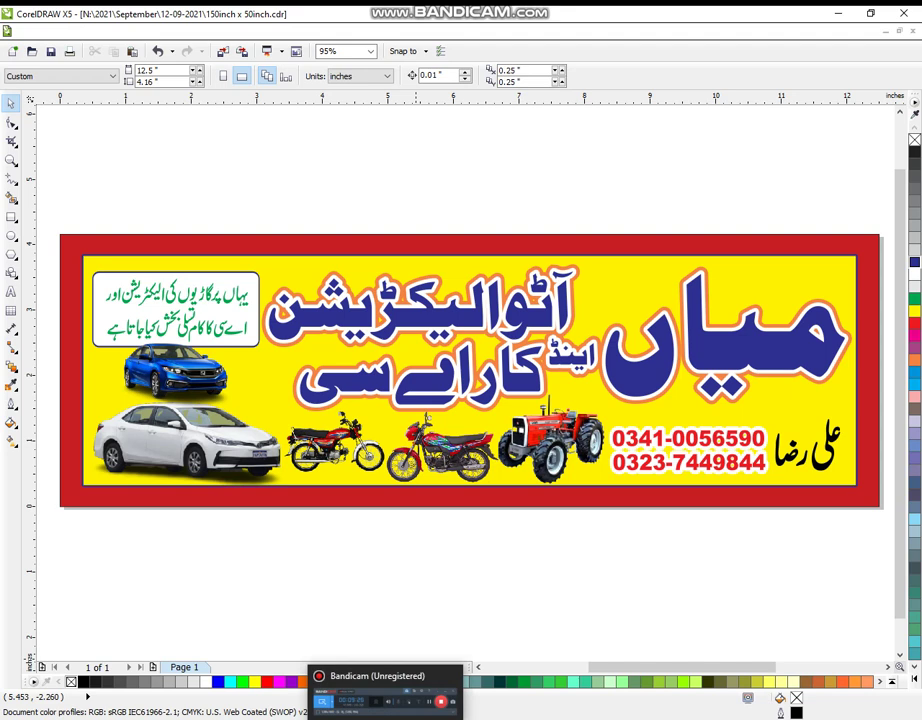
click(413, 708)
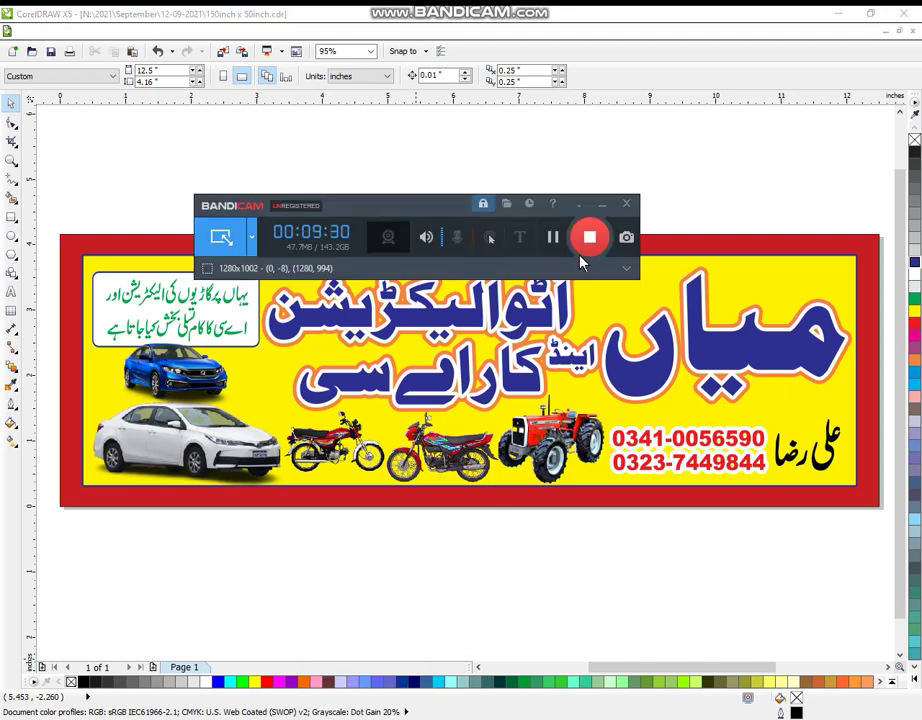